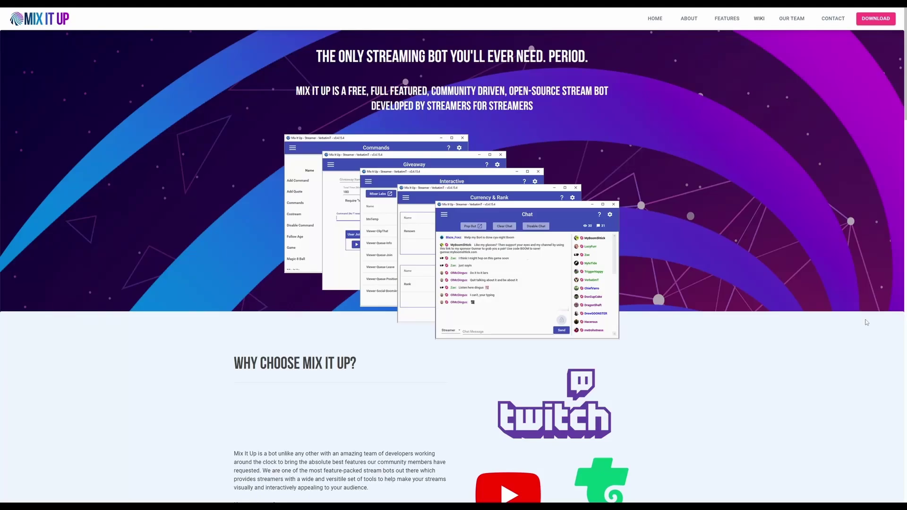
Look through the StreamElements overlays gallery and the Mix It Up website's features, download section and Windows requirements
scroll(694, 353, down, 5)
scroll(694, 353, down, 3)
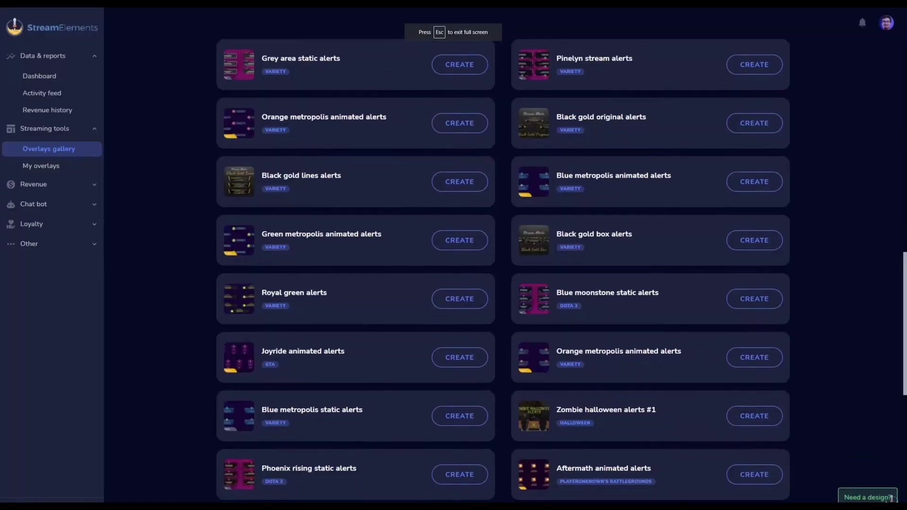
scroll(891, 498, down, 5)
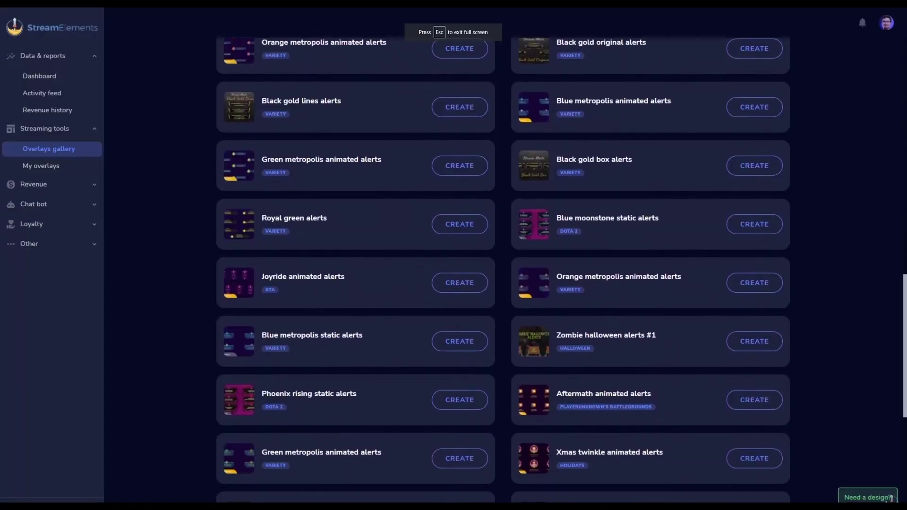
scroll(891, 498, down, 5)
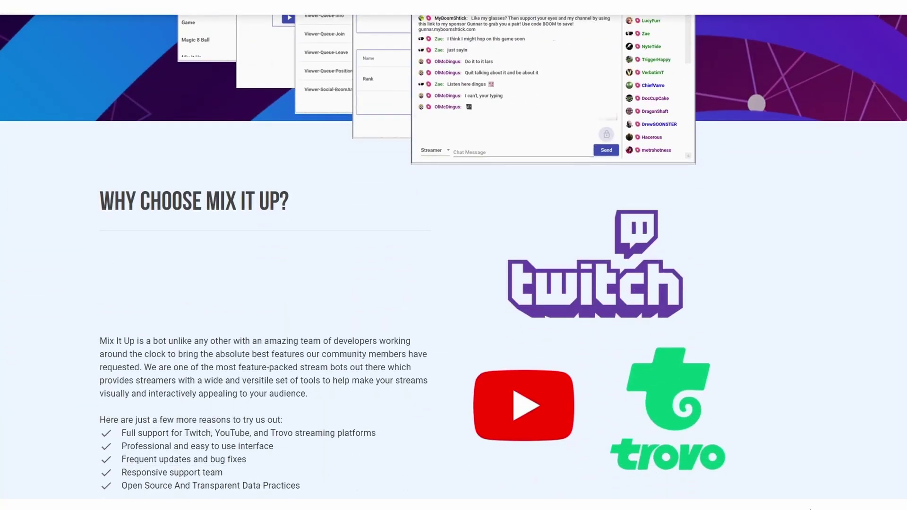
scroll(822, 482, down, 10)
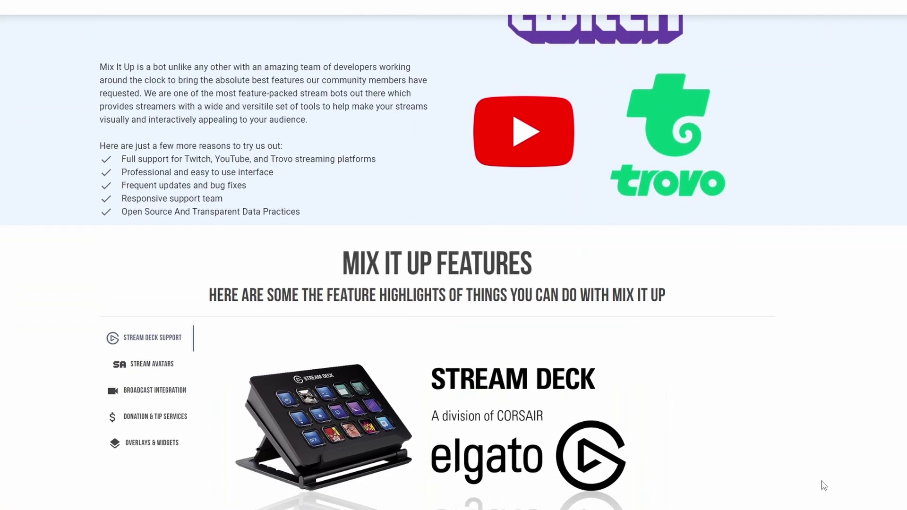
scroll(824, 481, down, 3)
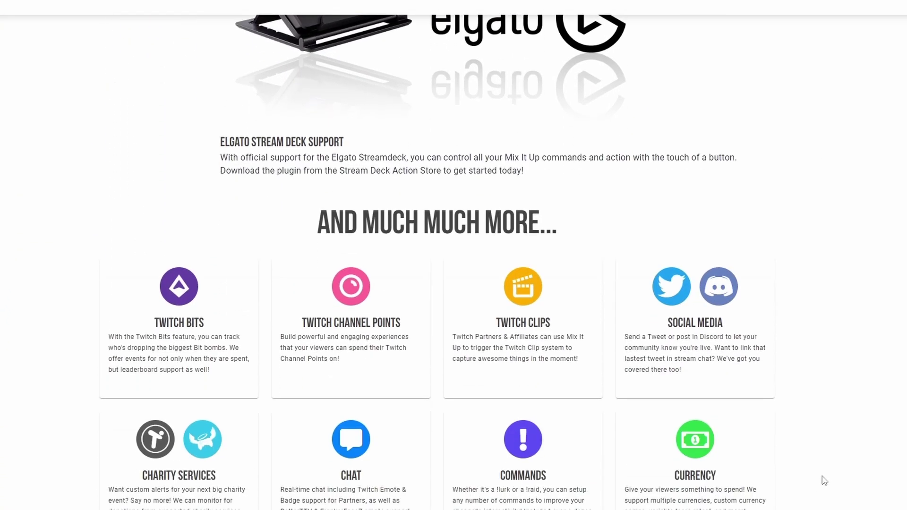
scroll(890, 472, down, 20)
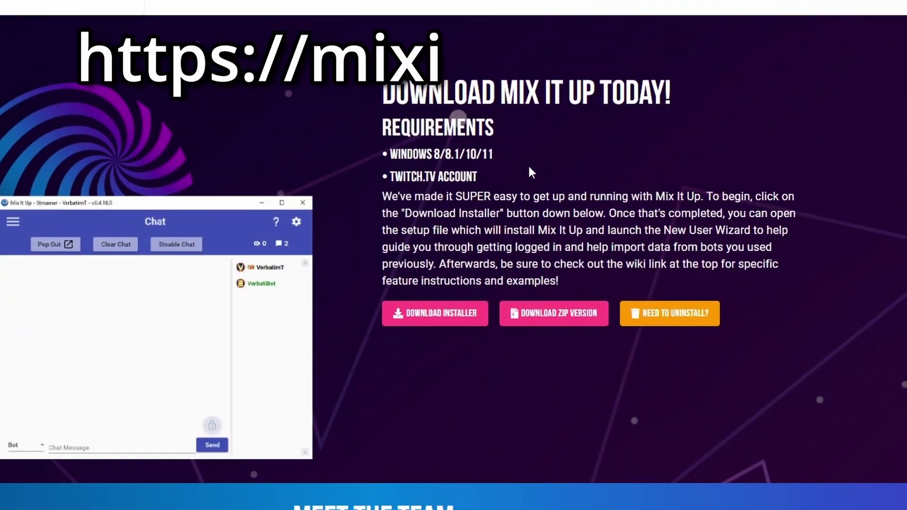
drag(500, 154, 389, 155)
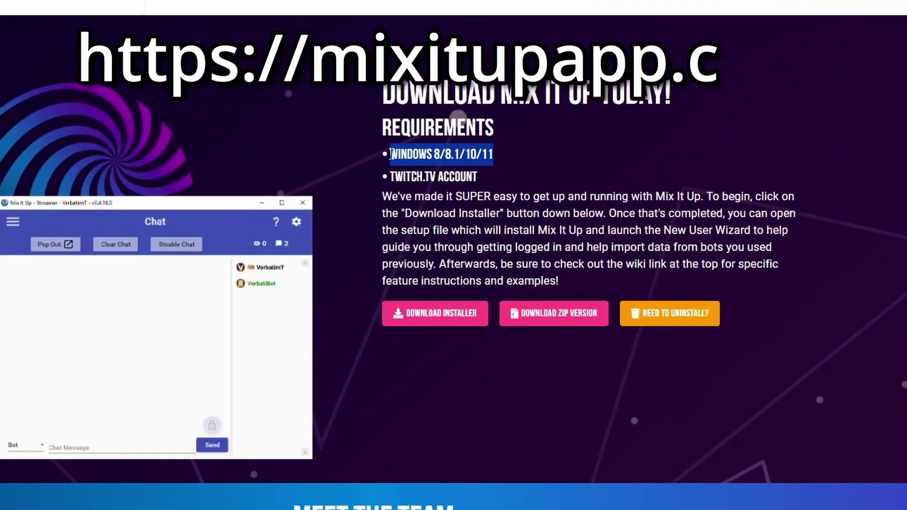
click(583, 158)
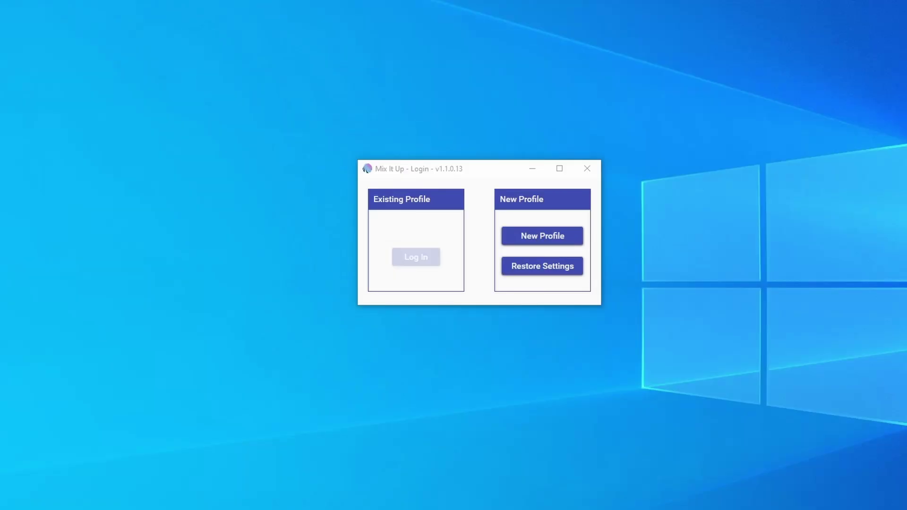
Switch to the Mix It Up desktop app, start a new profile and proceed through the New User Wizard
click(482, 408)
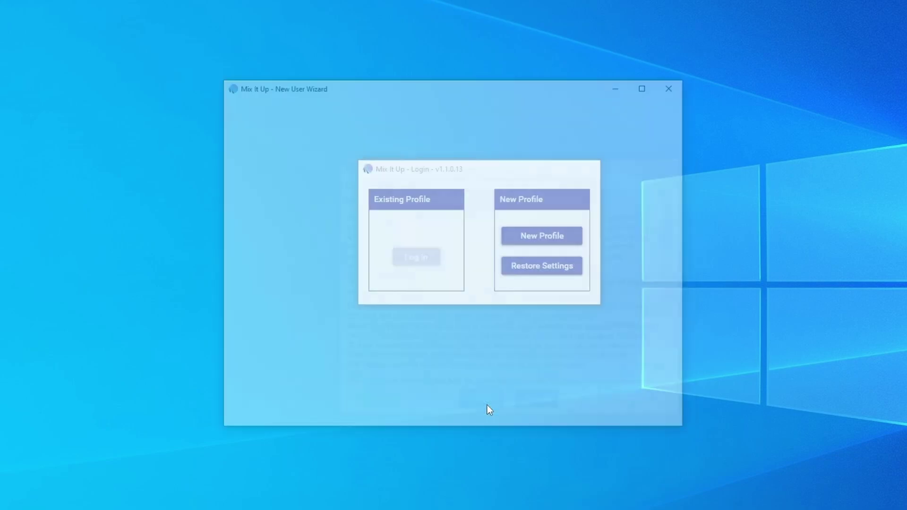
click(658, 415)
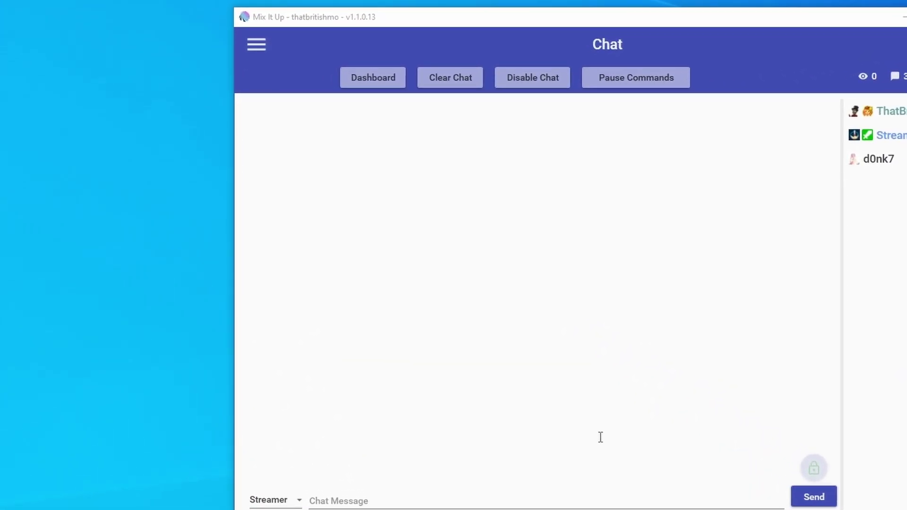
Open the Accounts page to review the streamer and bot account logins
click(260, 58)
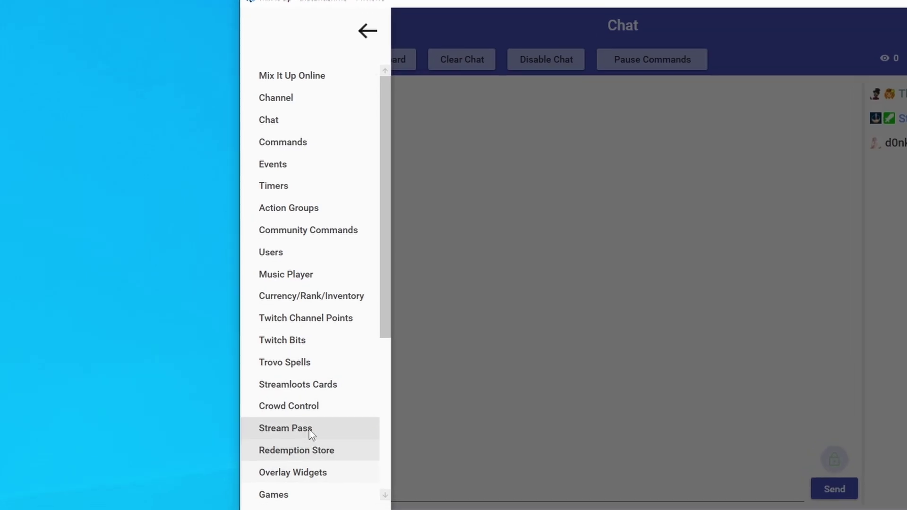
scroll(308, 425, down, 5)
click(405, 303)
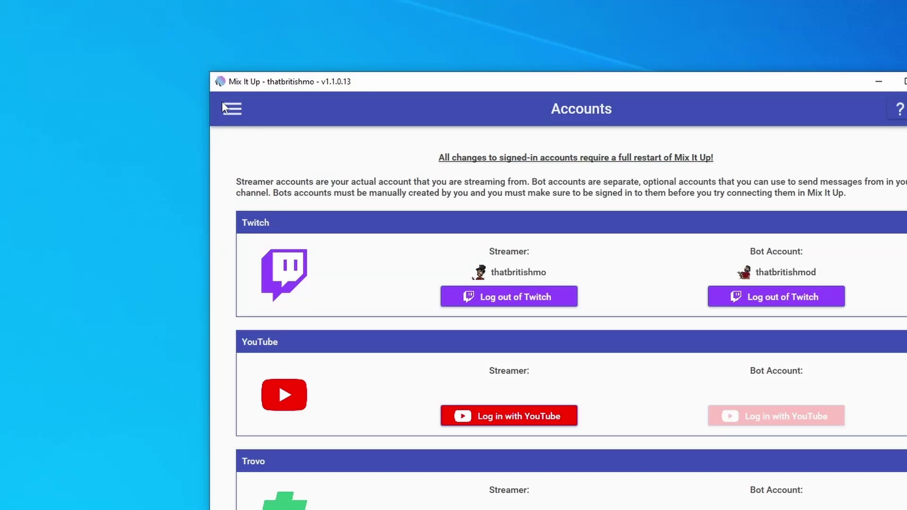
Connect the Overlay service on the Services page and open its local overlay address in the web browser
click(241, 110)
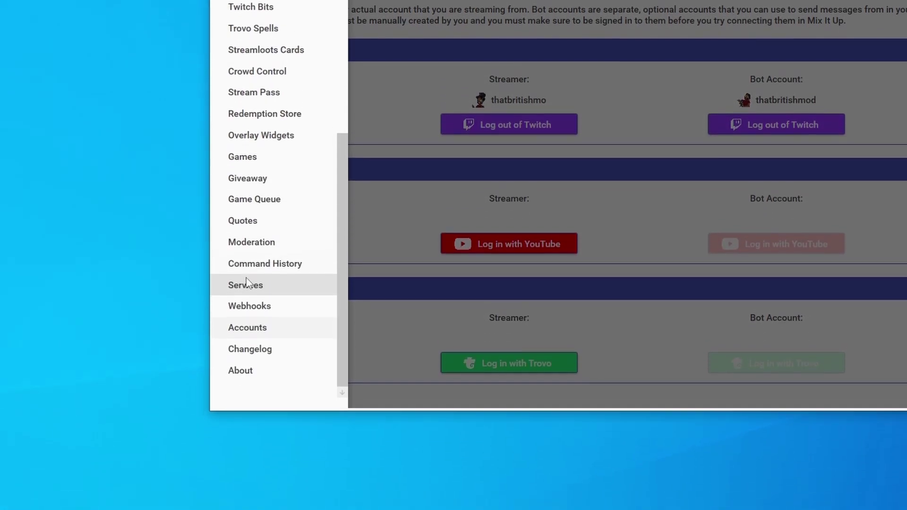
click(242, 457)
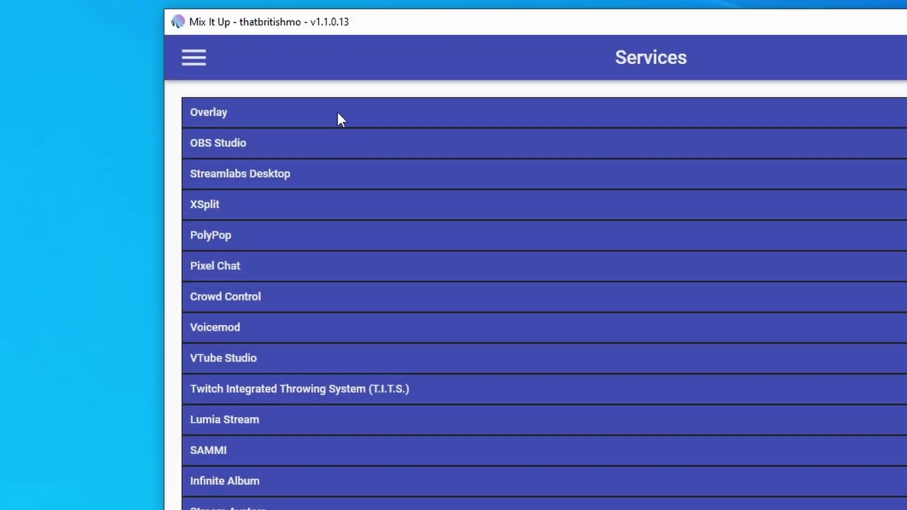
click(337, 111)
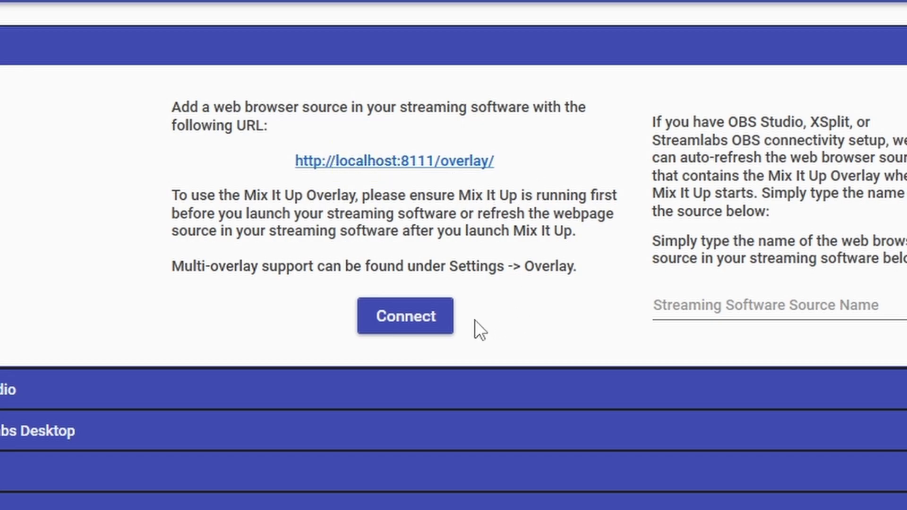
click(406, 329)
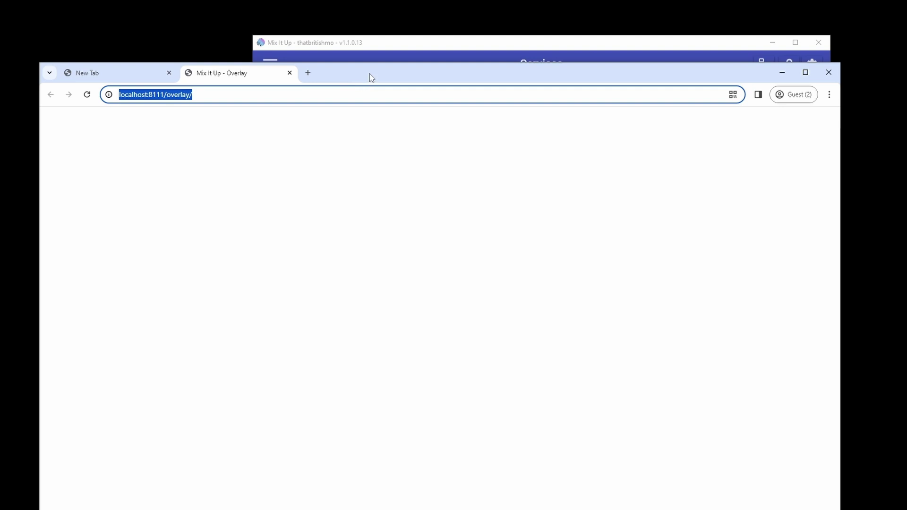
drag(372, 78, 317, 58)
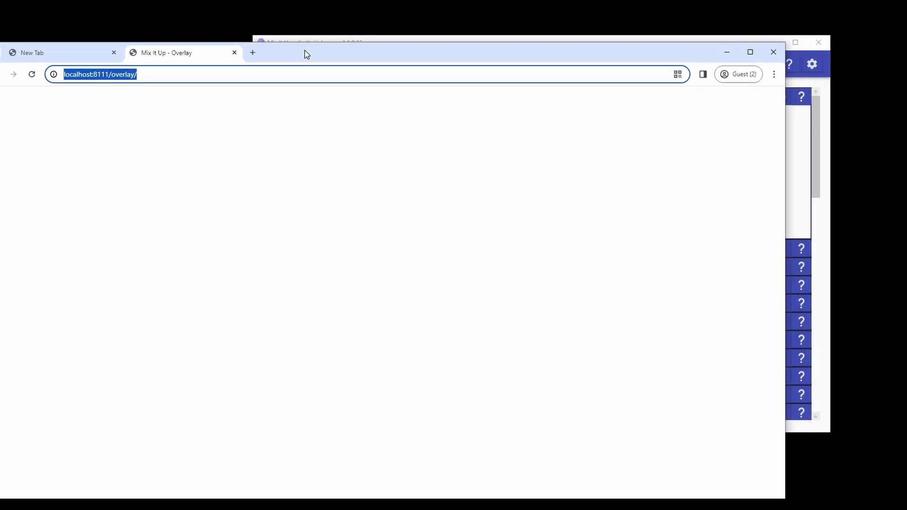
click(230, 75)
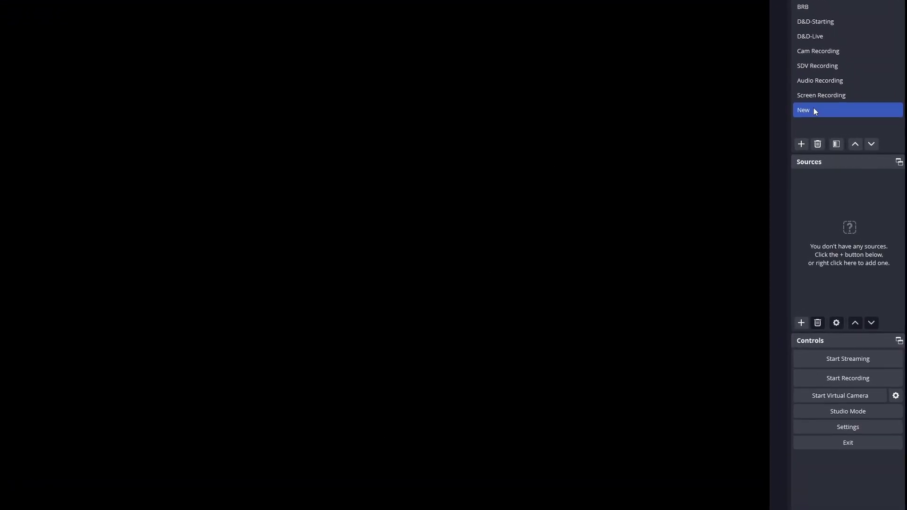
Switch to OBS Studio and add a new browser source named MixItUpOverlay to the New scene
click(790, 330)
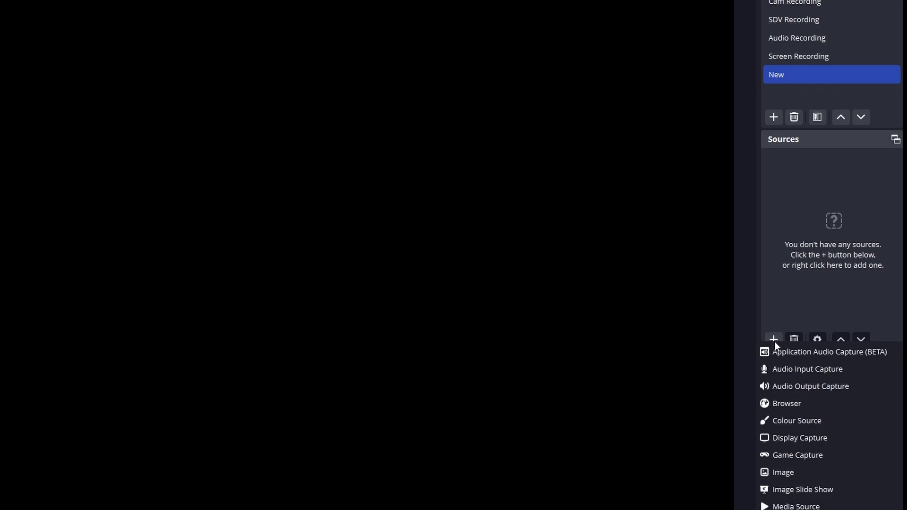
click(793, 407)
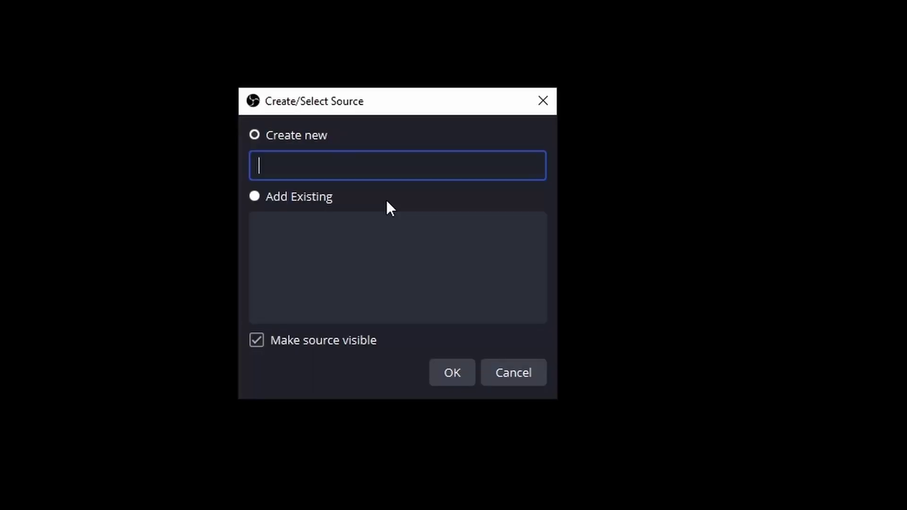
text(MixItUpOverlay)
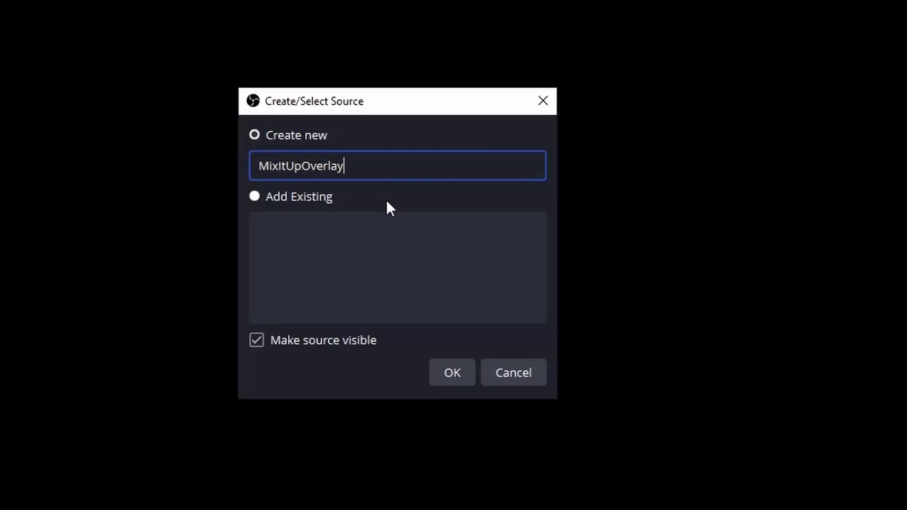
click(455, 381)
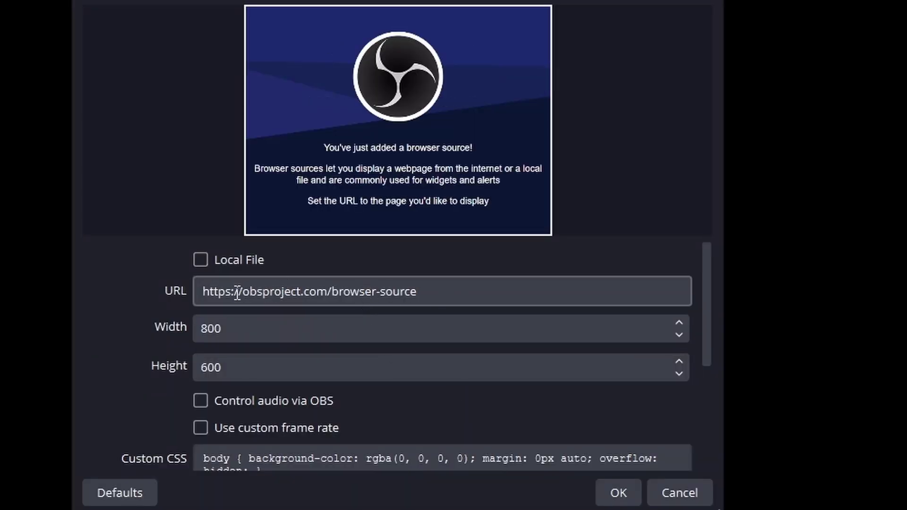
drag(226, 291, 535, 295)
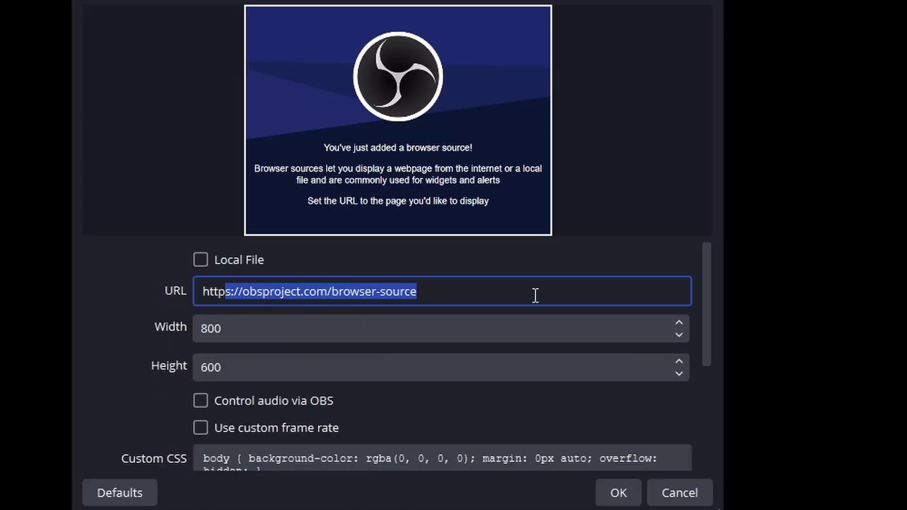
key(BackSpace)
text(://)
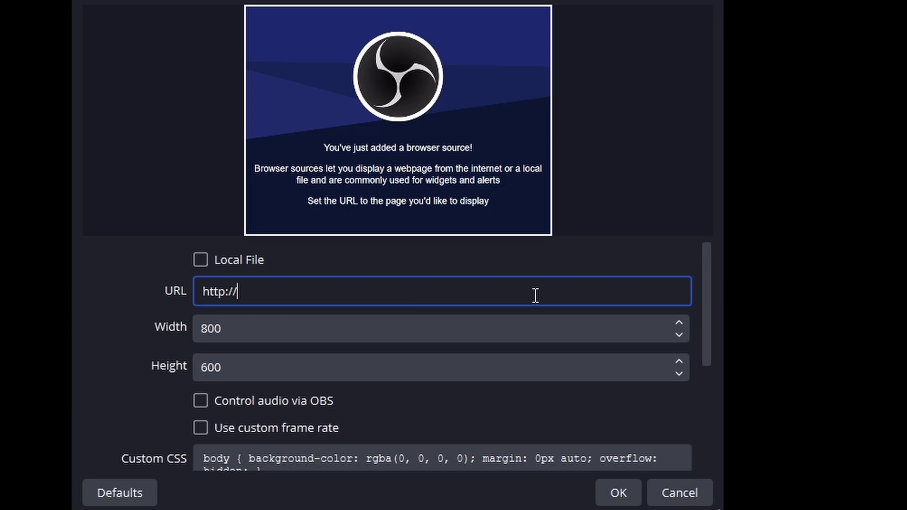
text(localhost:8111/overlay/)
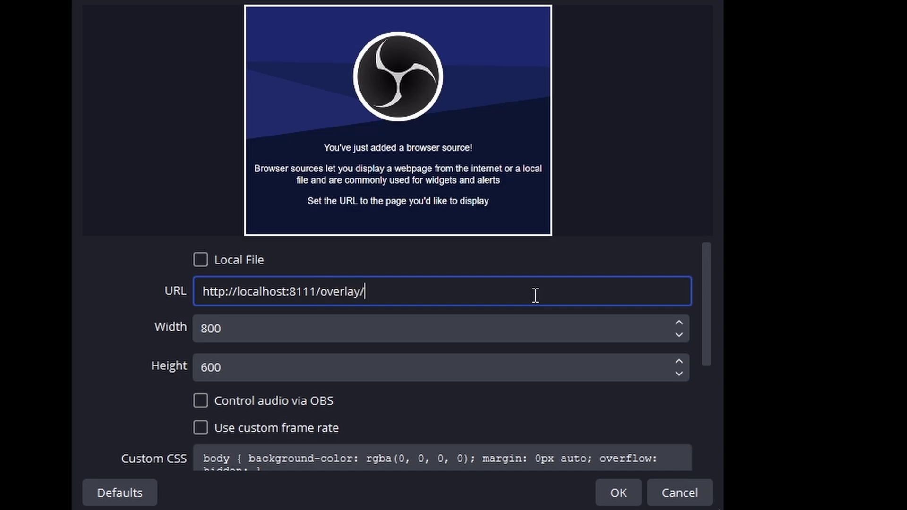
Set the browser source's width to 1920 and its height to 1080
drag(328, 330, 189, 335)
text(1920)
key(Tab)
text(1080)
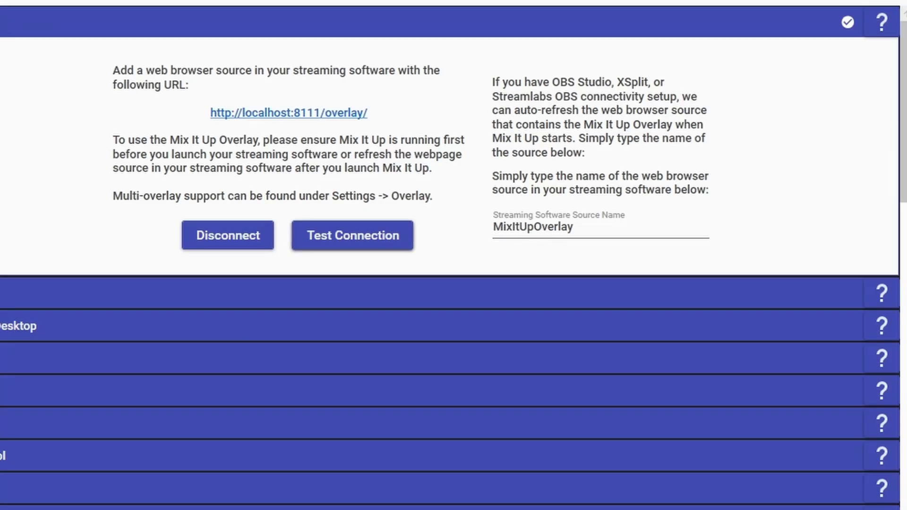
Switch back to Mix It Up, test the overlay connection and dismiss the test message
click(339, 234)
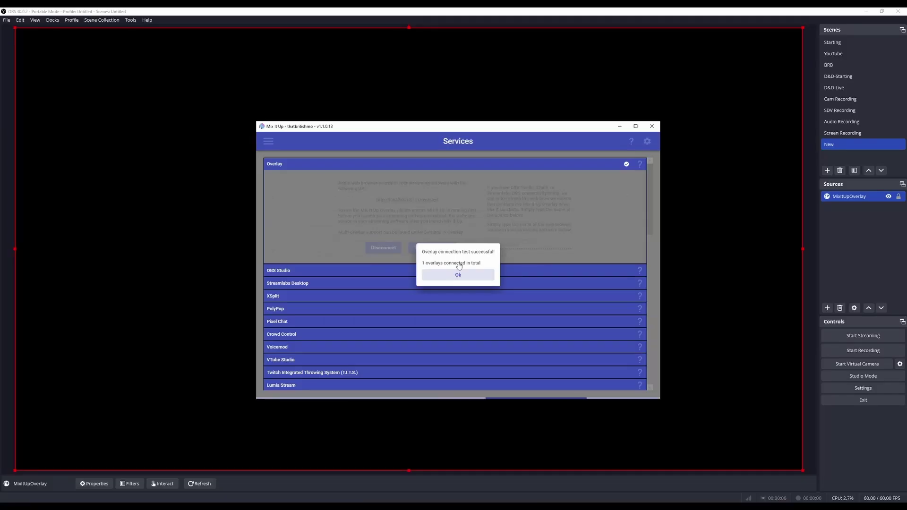
click(420, 312)
drag(469, 128, 469, 285)
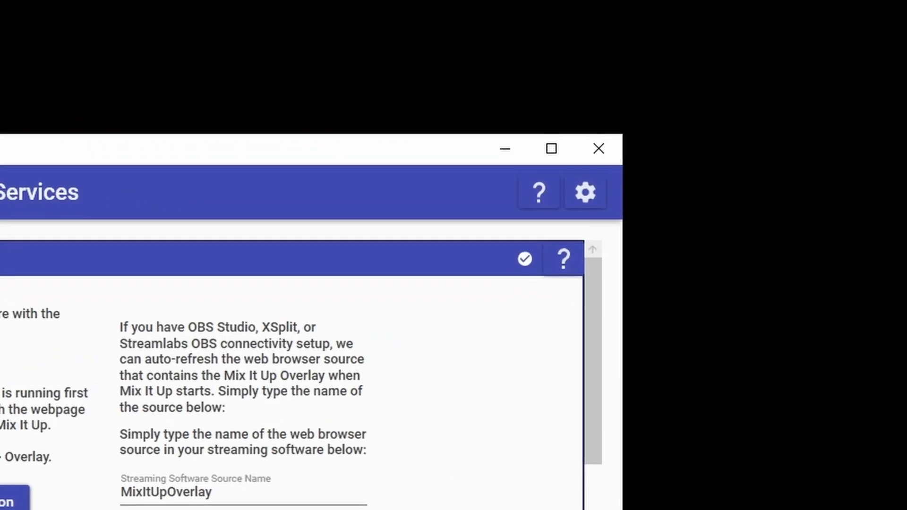
Set the Overlay service's streaming software source name to MixItUpOverlay
click(433, 403)
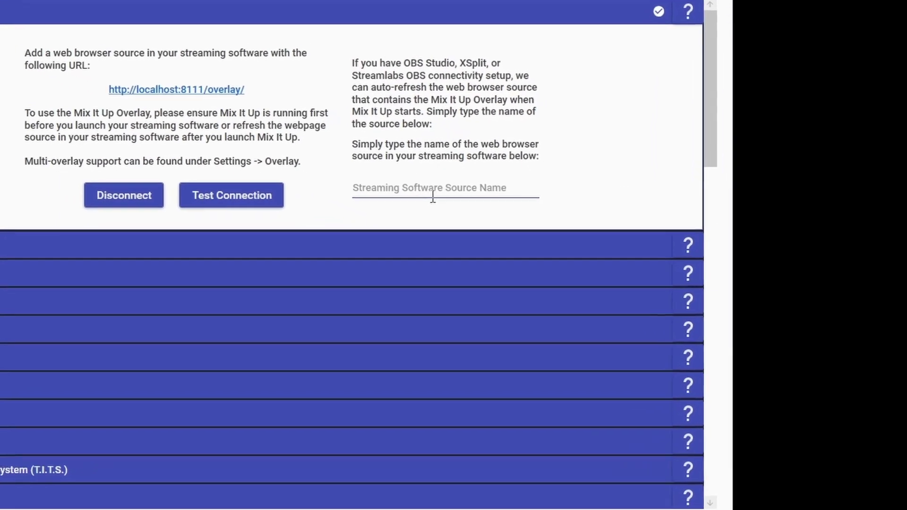
click(509, 225)
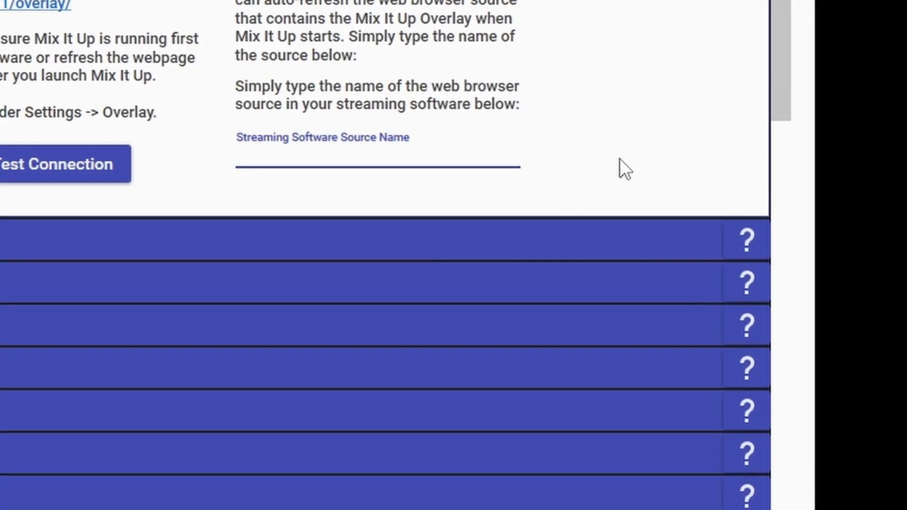
text(MixItUpOverlay)
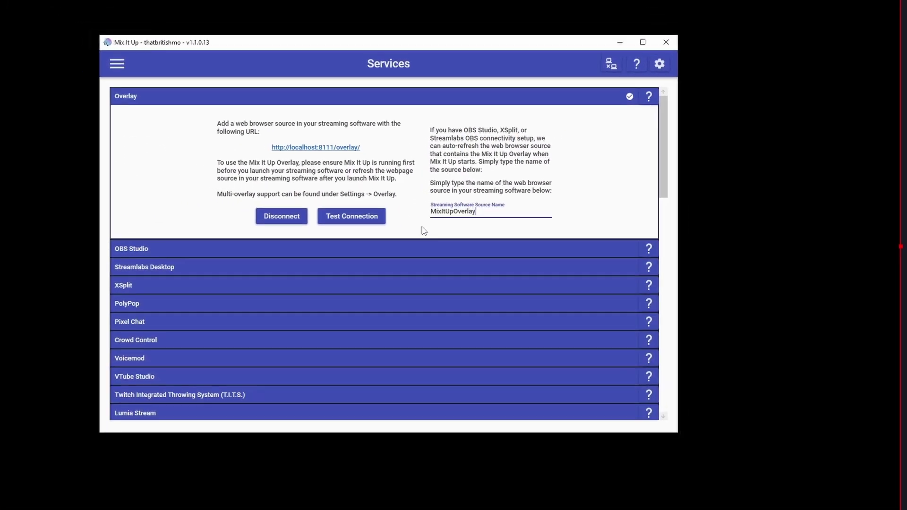
Retest the overlay connection, close the message and reposition the Mix It Up window over the OBS preview
click(239, 197)
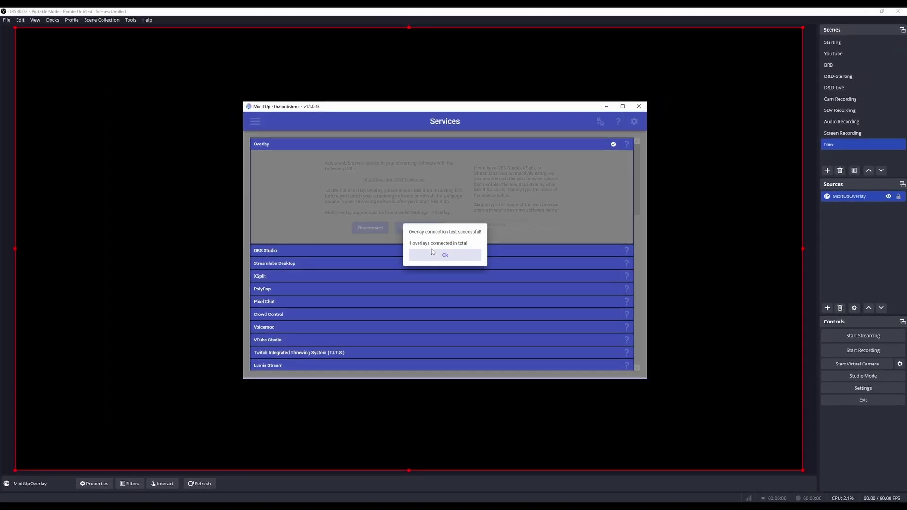
click(447, 255)
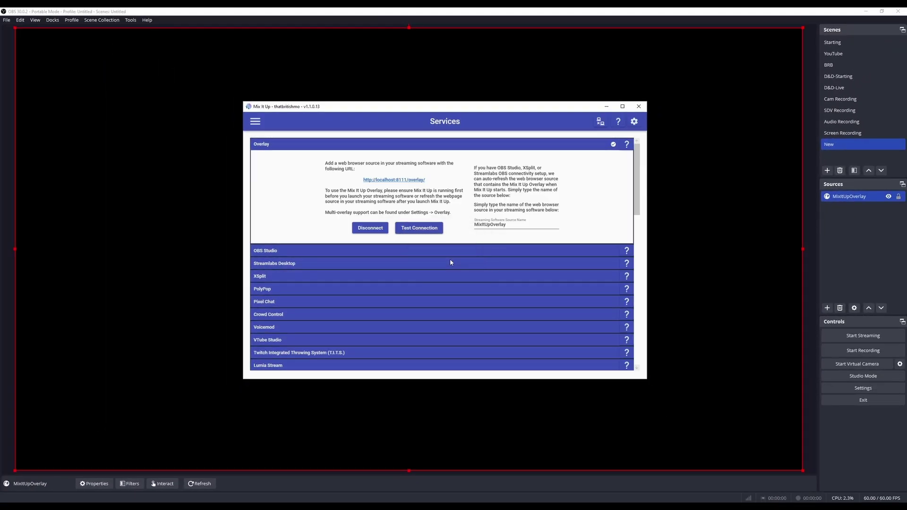
click(833, 198)
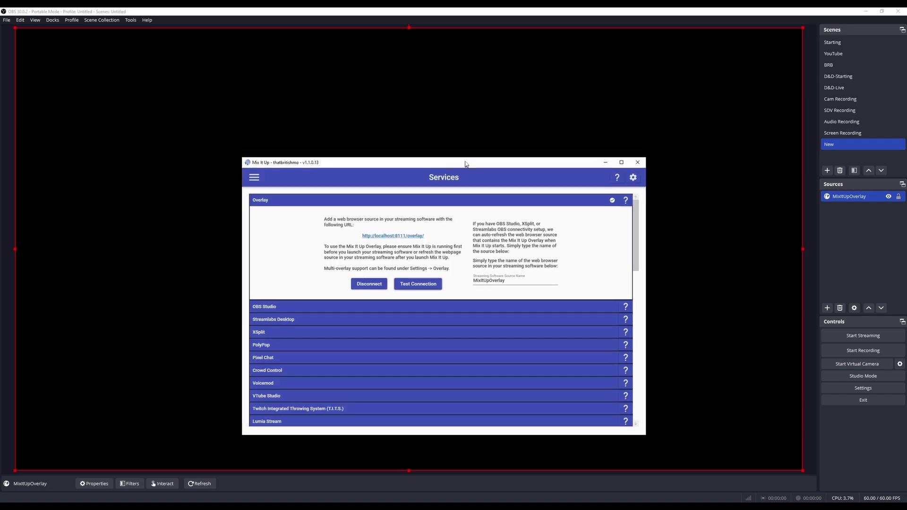
drag(465, 163, 467, 109)
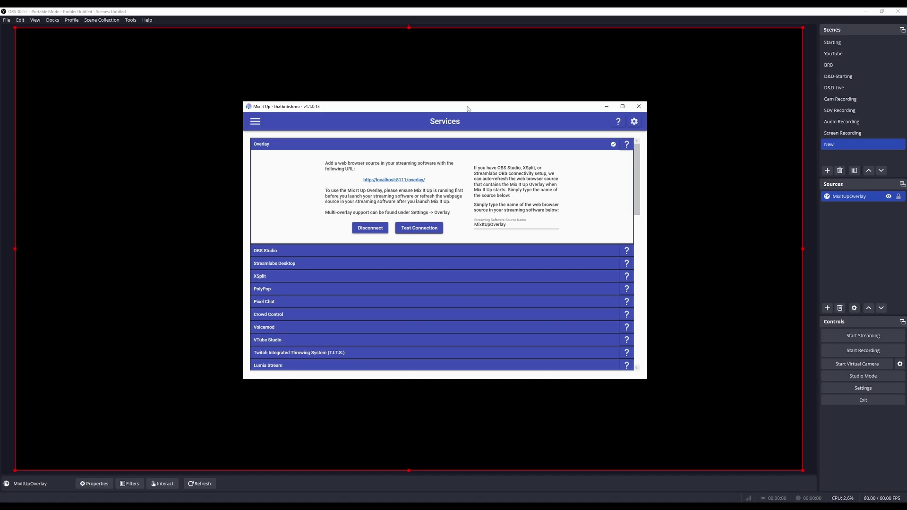
Collapse the Overlay service in Mix It Up, switch to OBS Studio and open its WebSocket server settings
click(462, 145)
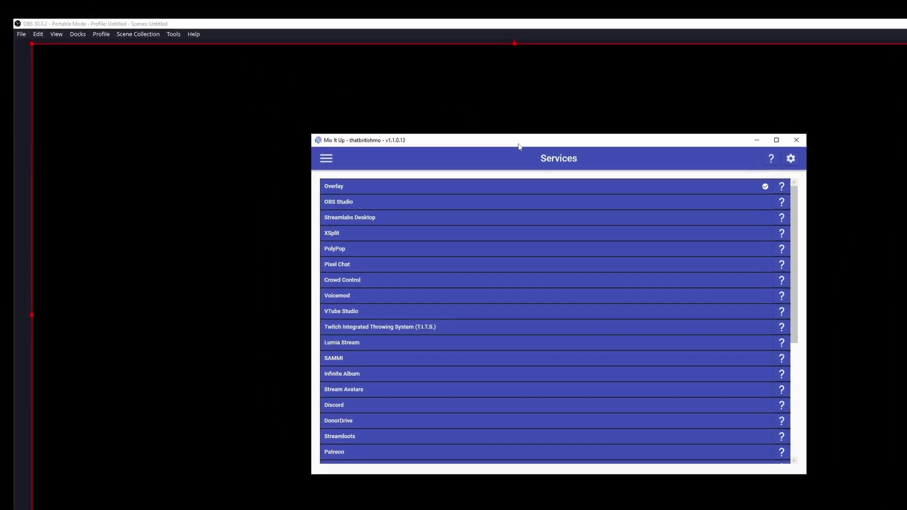
click(274, 40)
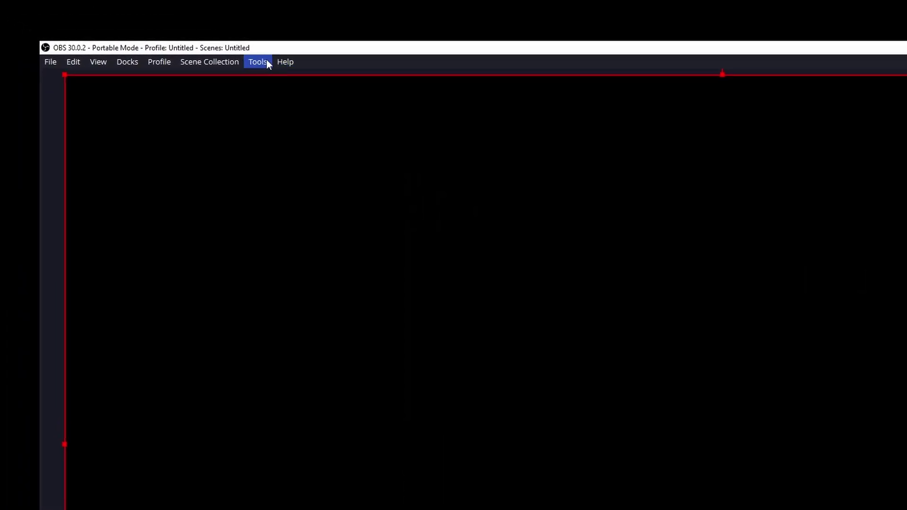
click(218, 48)
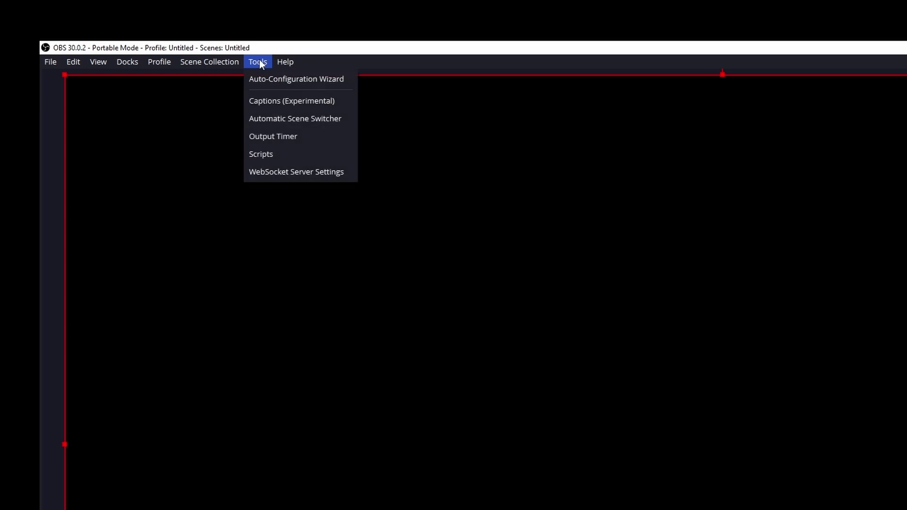
click(299, 177)
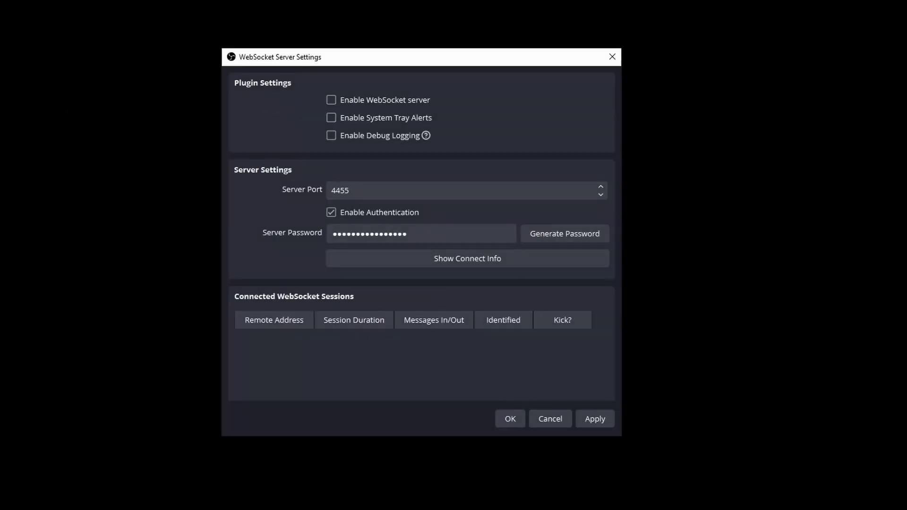
Enable the WebSocket server, turn off its authentication requirement and accept the settings
click(370, 101)
click(364, 192)
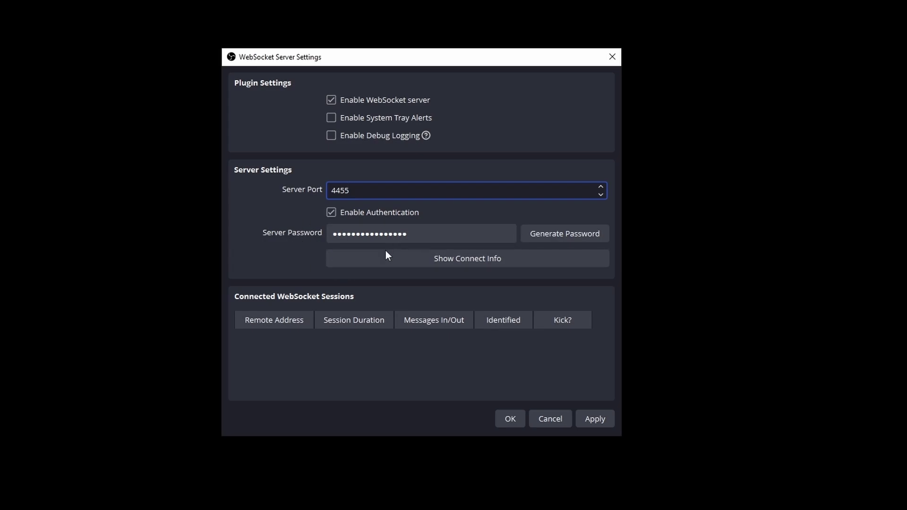
click(332, 212)
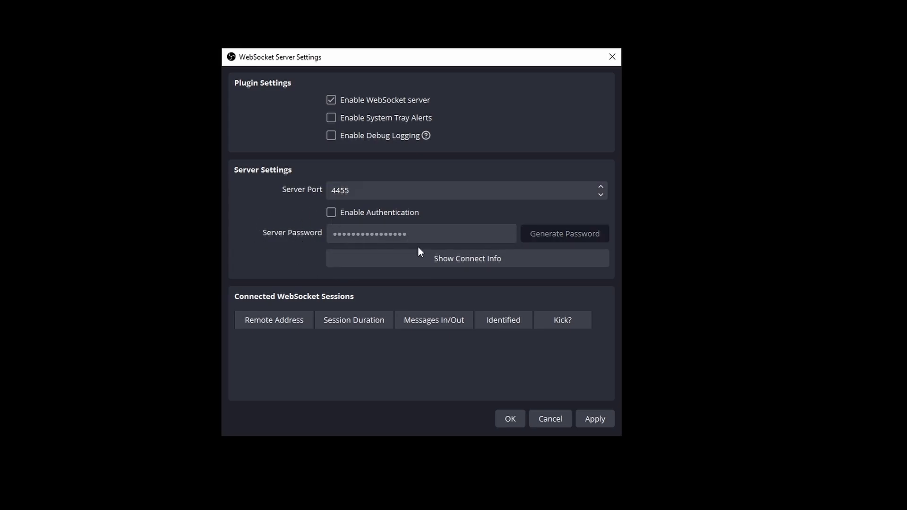
click(510, 418)
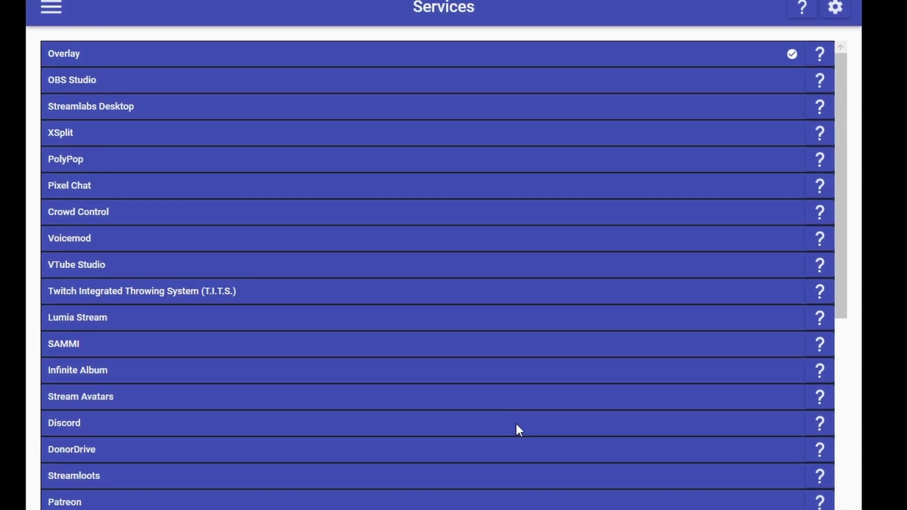
Switch to Mix It Up, connect the OBS Studio service at ws://127.0.0.1:4455, test the connection and dismiss the test message
click(74, 80)
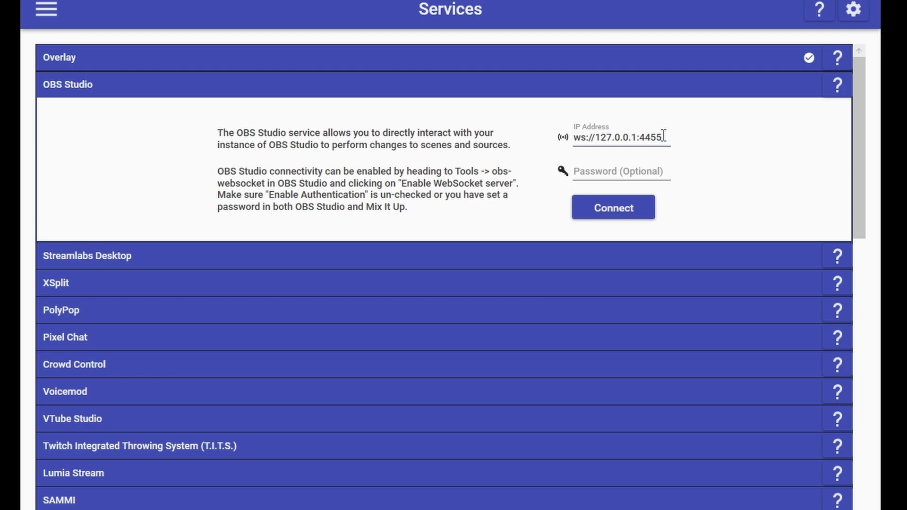
click(610, 208)
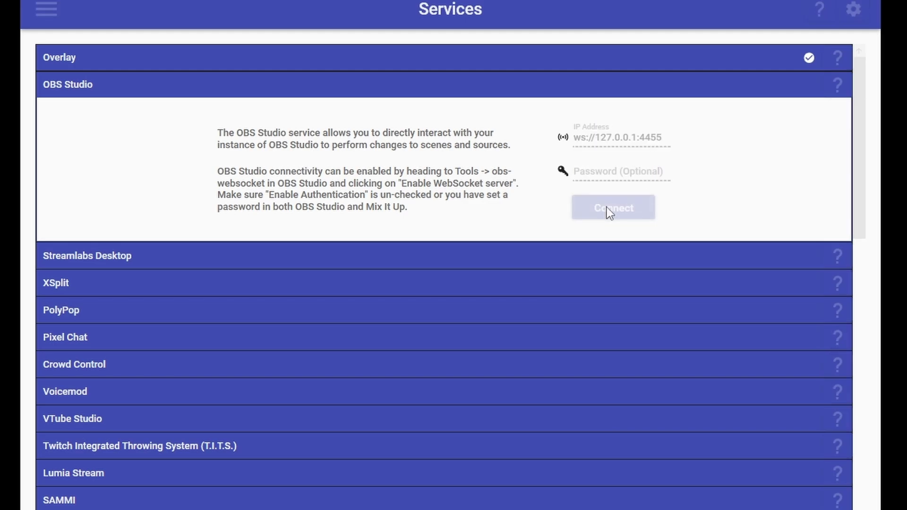
click(596, 146)
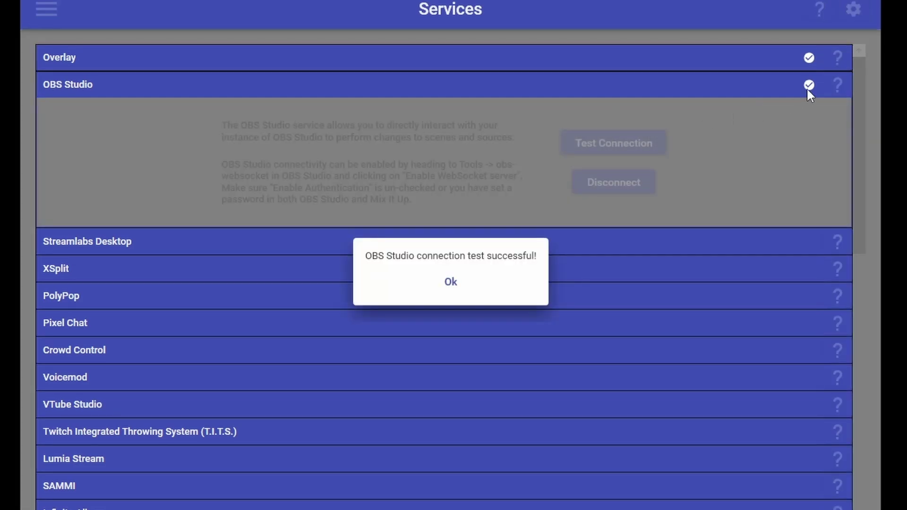
click(454, 283)
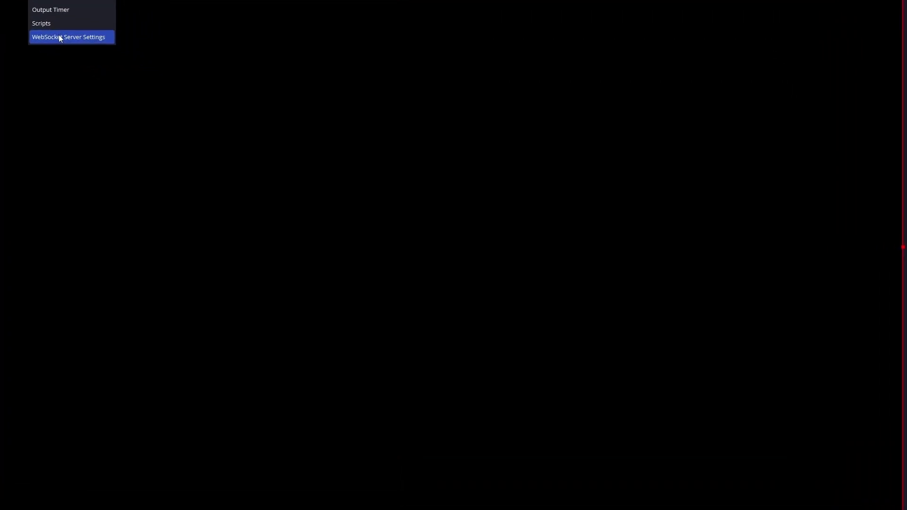
Revisit the WebSocket server settings in OBS Studio and view the Streamlabs Desktop connection option in Mix It Up's services
click(59, 36)
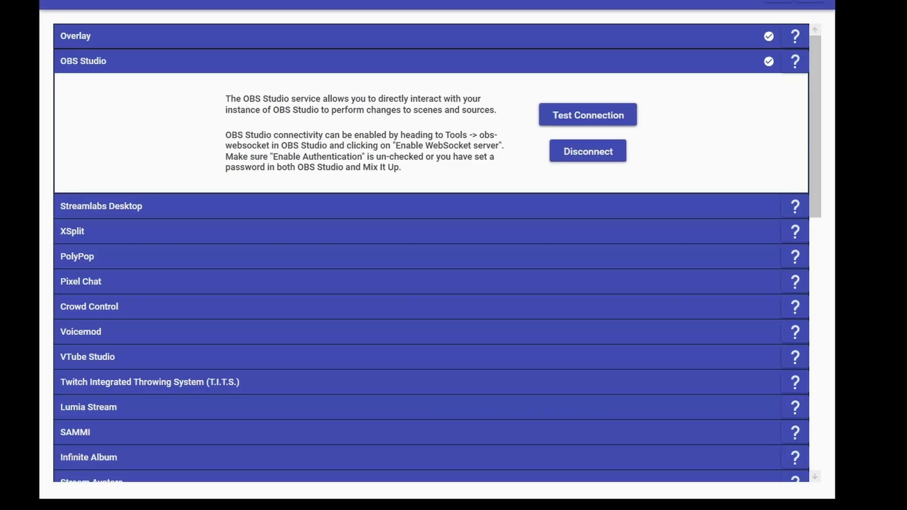
click(319, 61)
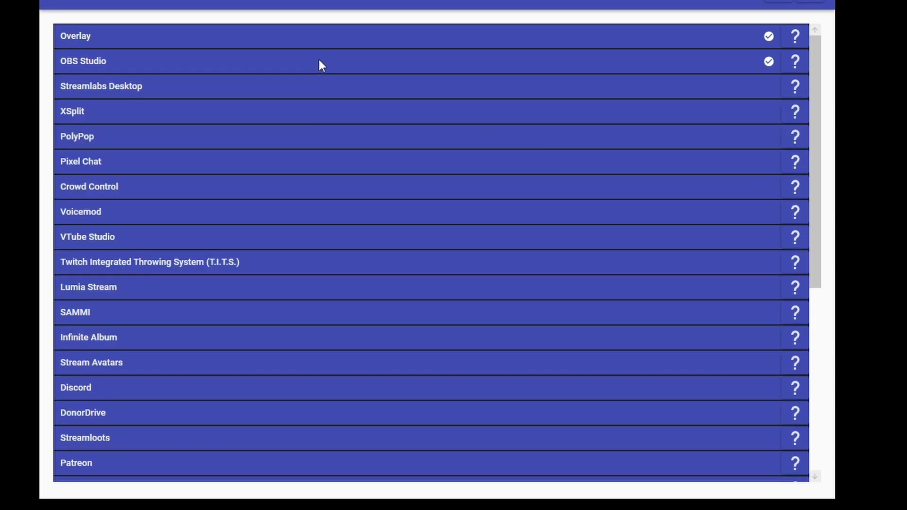
click(304, 84)
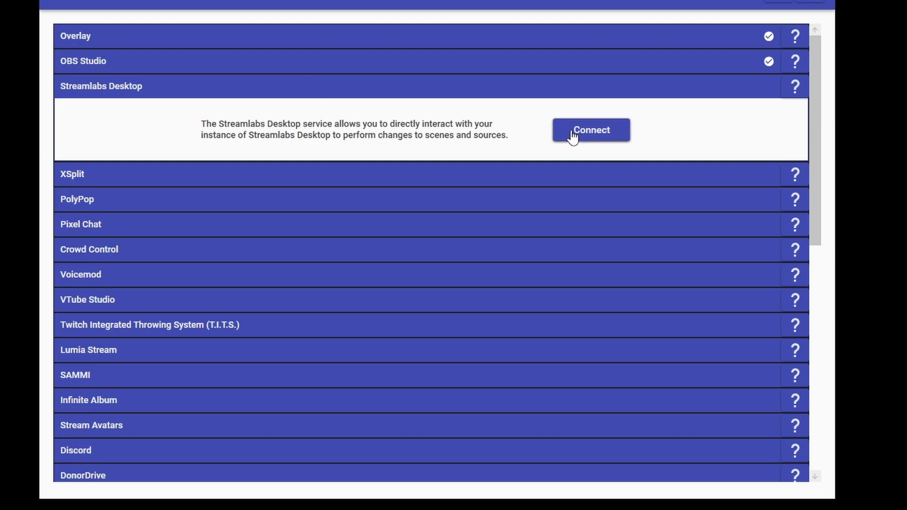
click(459, 92)
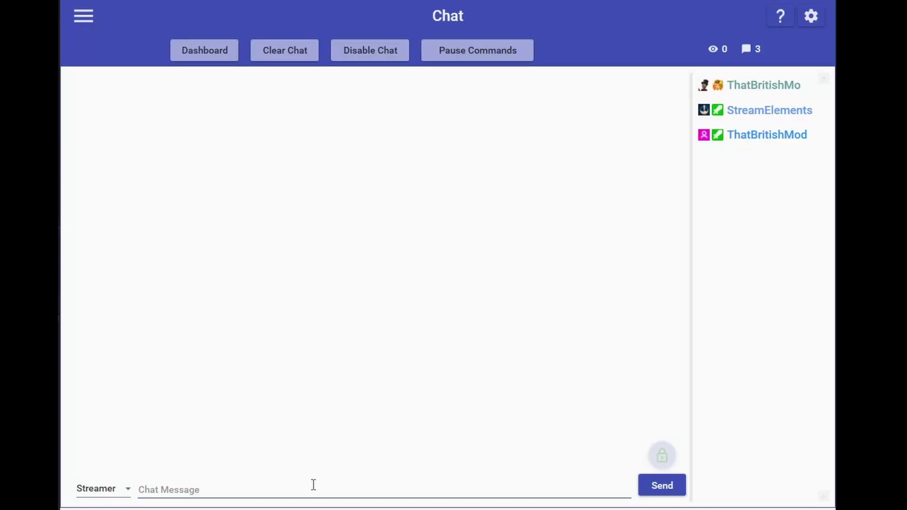
Send a !so shoutout in Mix It Up's chat, mentioning the streamer's account picked from the suggested usernames
click(313, 485)
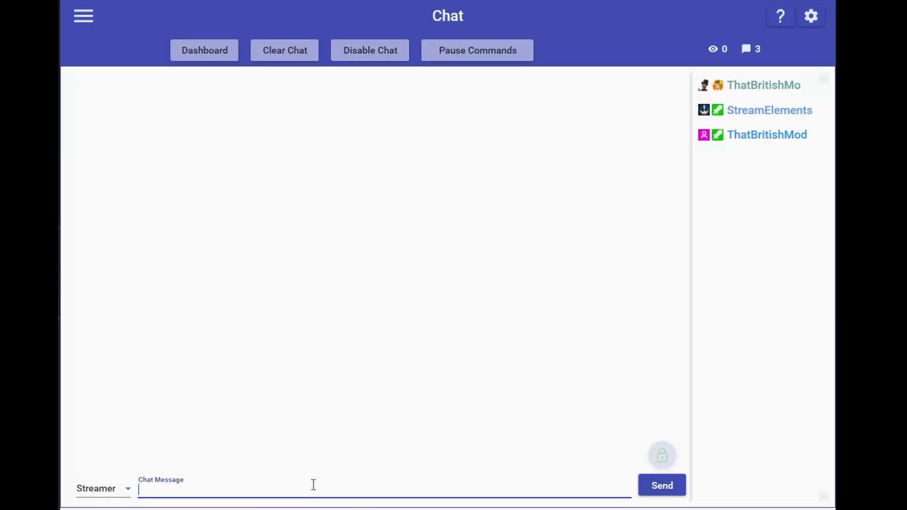
text(!so @)
key(Up)
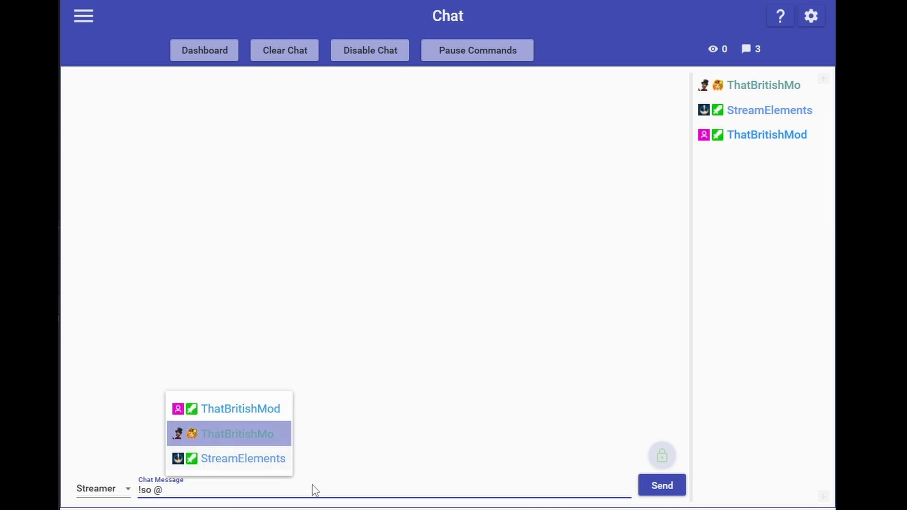
key(Tab)
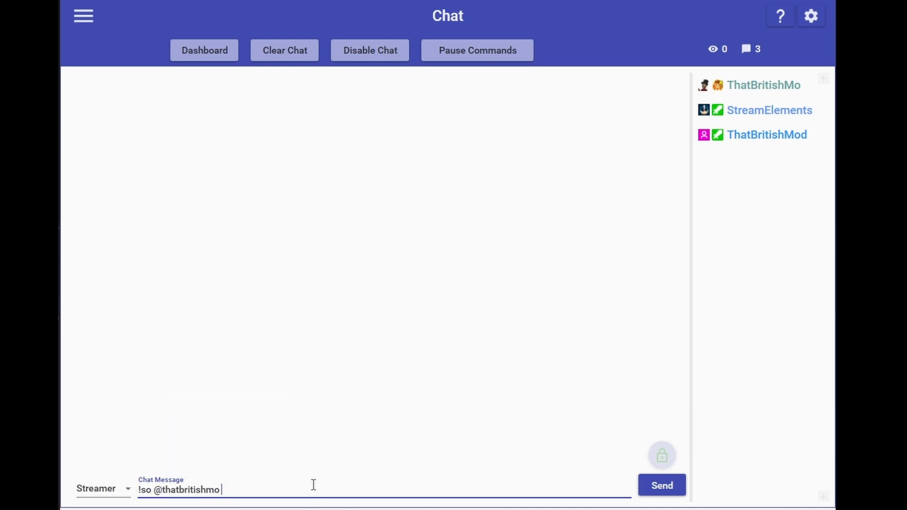
key(Return)
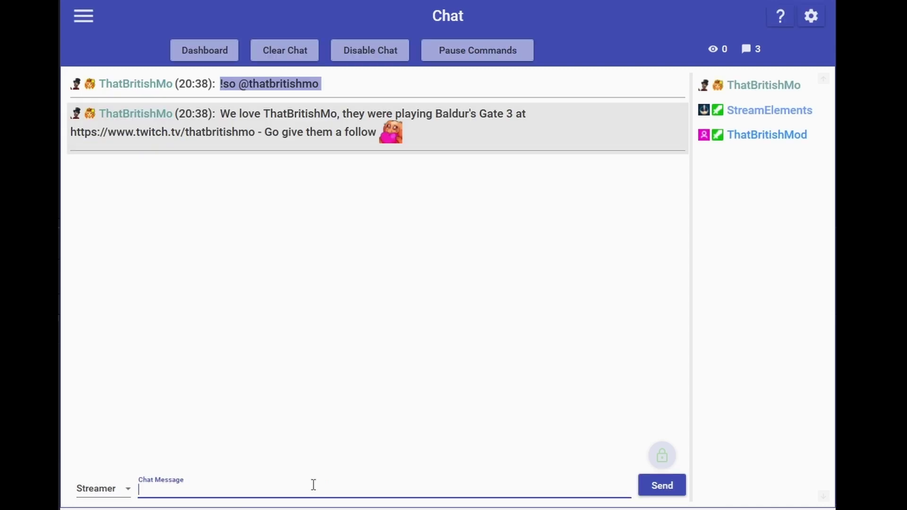
Send the !socials and !discord commands as separate chat messages from the Streamer account
text(!so c)
key(BackSpace)
key(BackSpace)
text(cials)
key(Return)
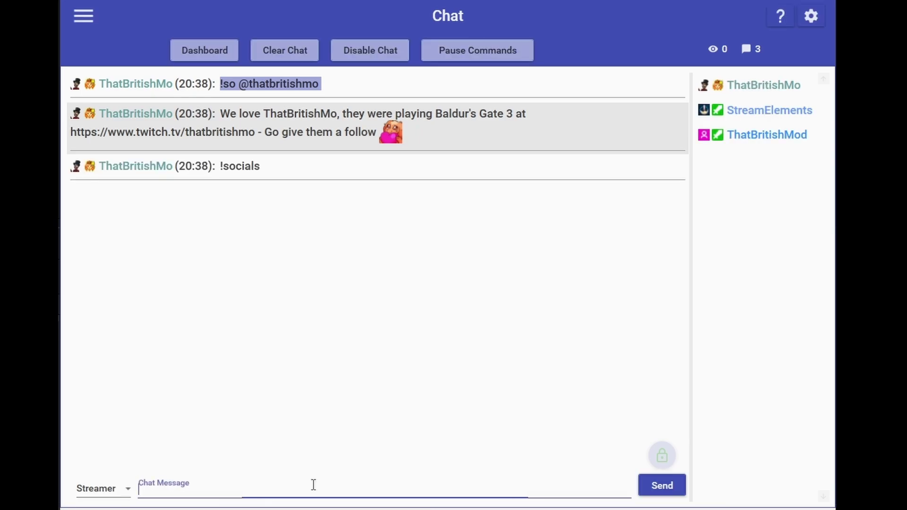
click(314, 486)
text(!discord)
key(Return)
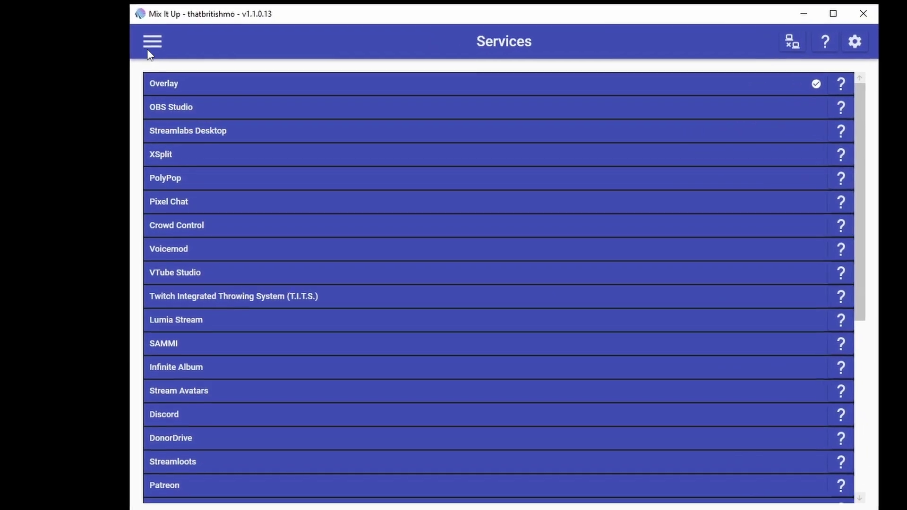
Look through Mix It Up's list of sections and open the Commands page
click(164, 59)
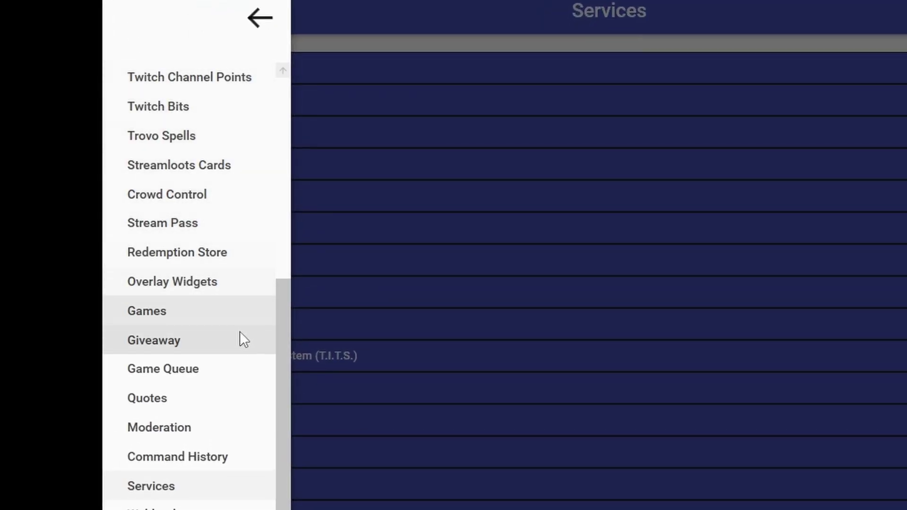
drag(281, 358, 285, 125)
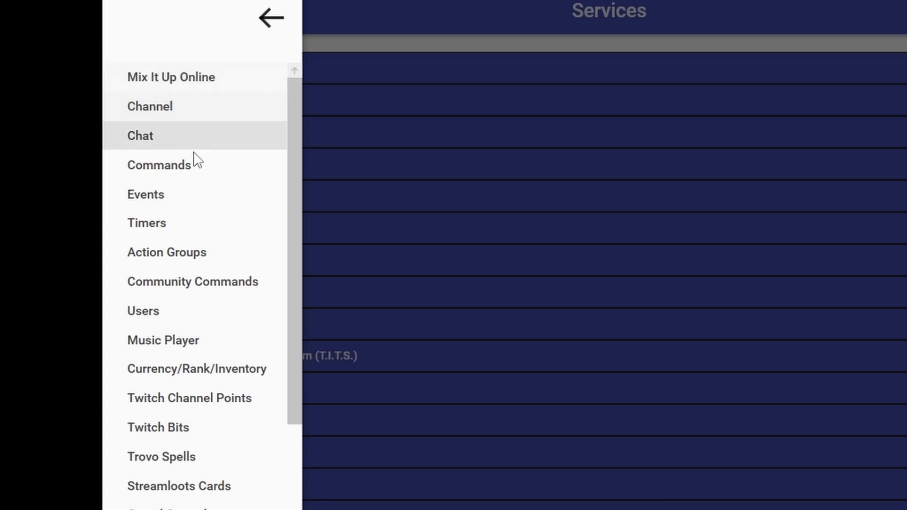
click(168, 171)
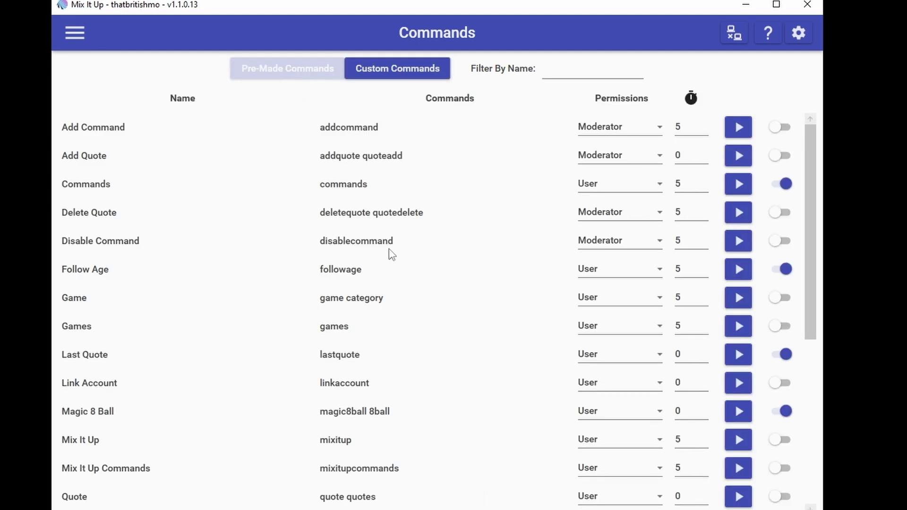
Create a new custom command named YouTube with the chat trigger youtube
click(382, 77)
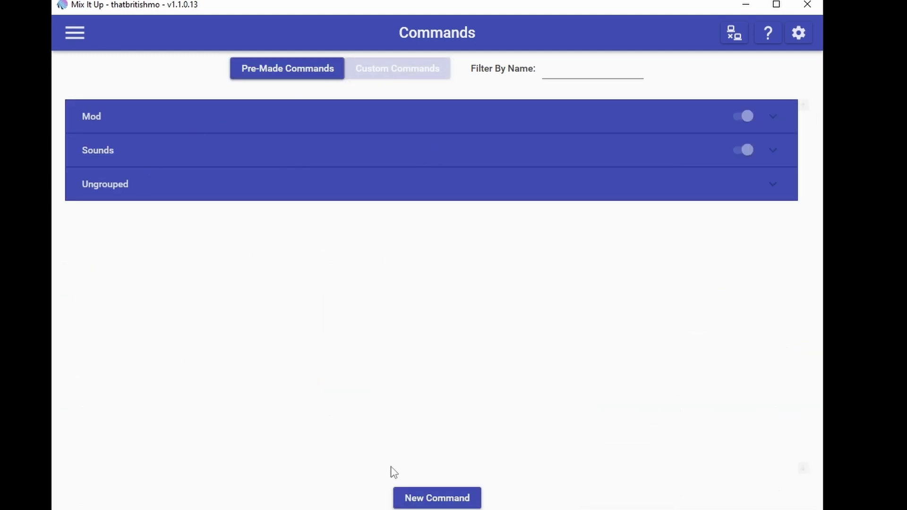
click(427, 501)
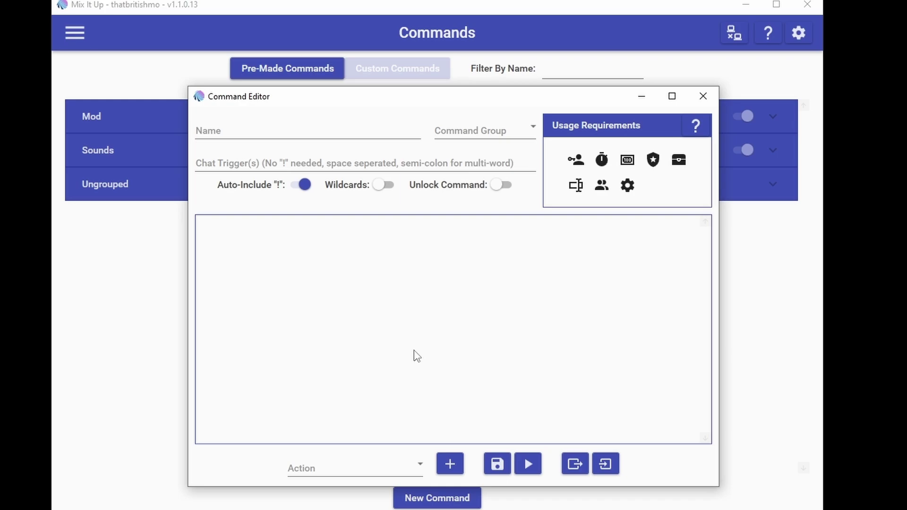
click(306, 133)
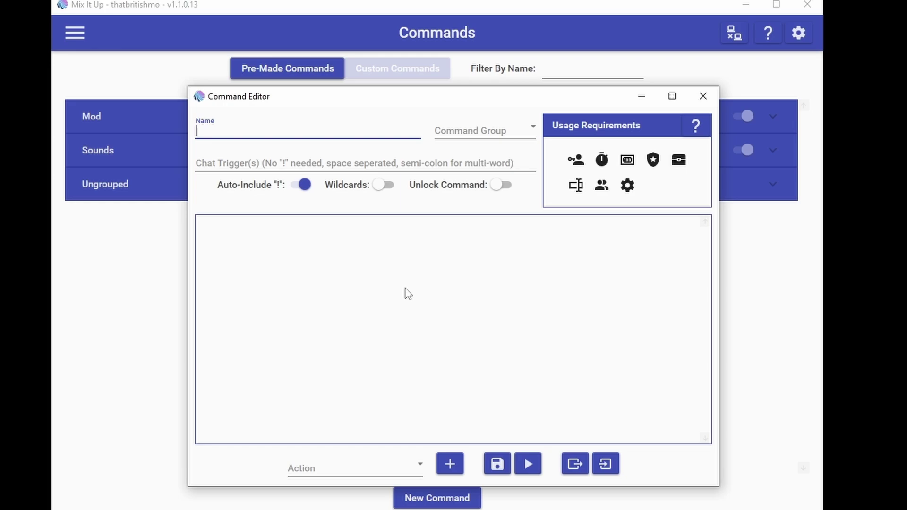
text(YouTube)
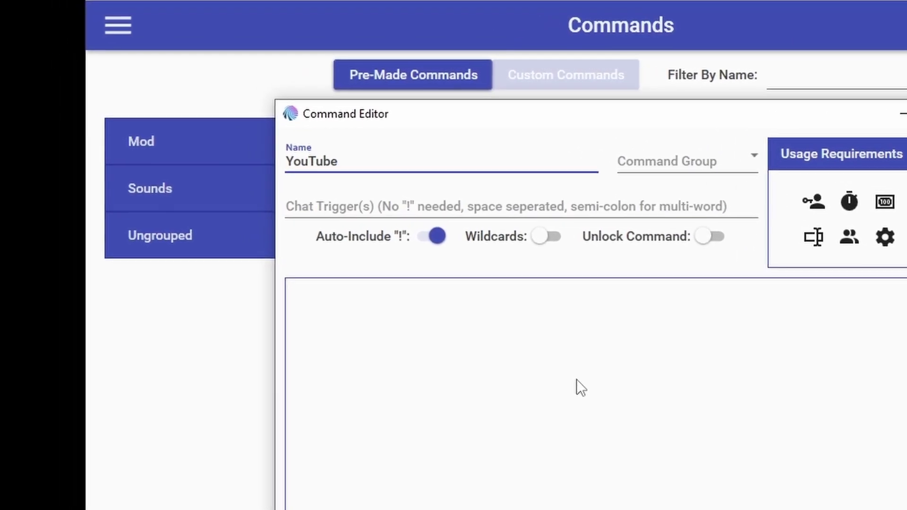
click(439, 206)
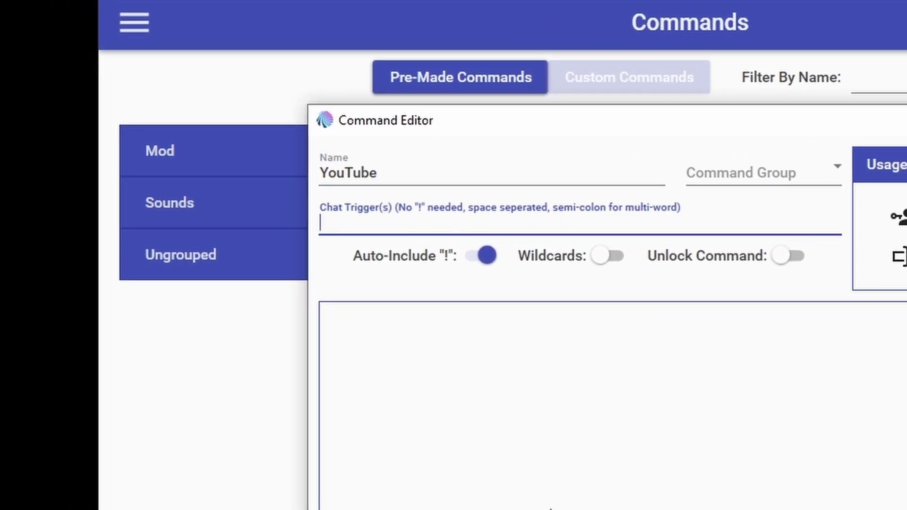
text(youtube)
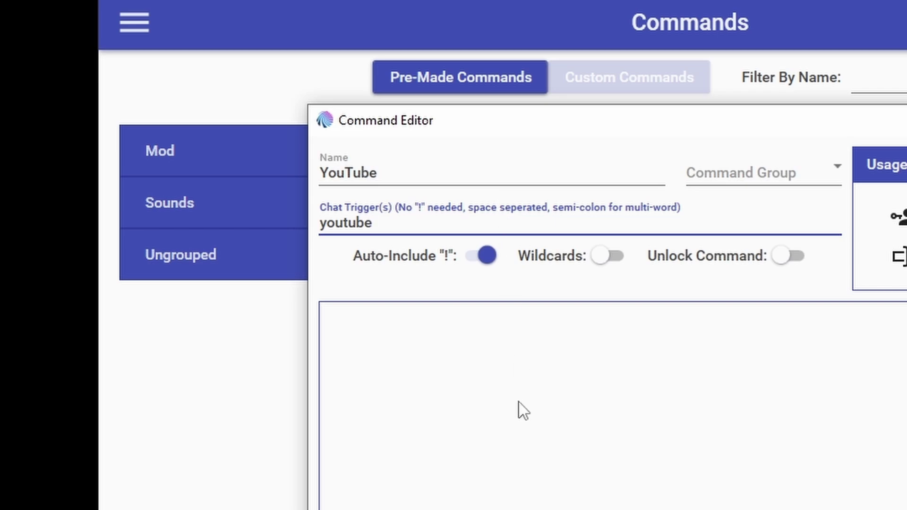
Try prefixing the youtube trigger with "!" and remove it, and switch Auto-Include "!" off and back on
key(Home)
text(!)
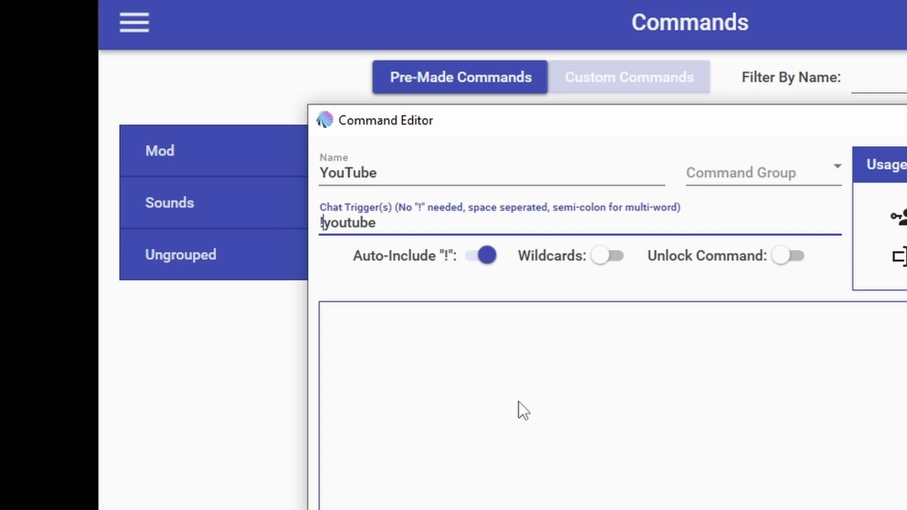
key(BackSpace)
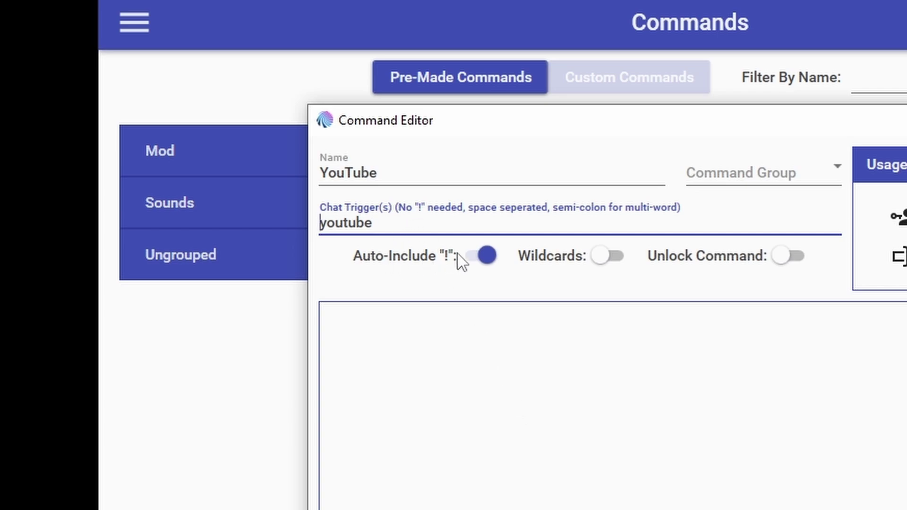
click(484, 256)
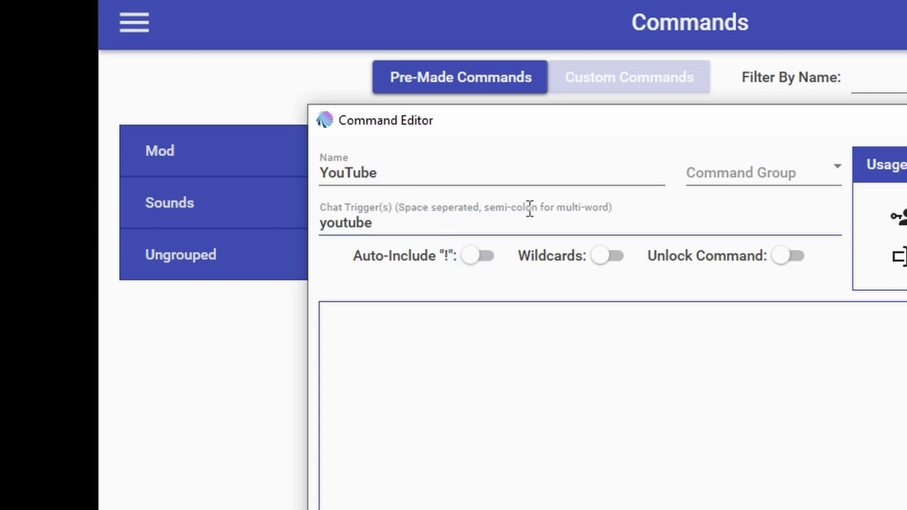
click(476, 255)
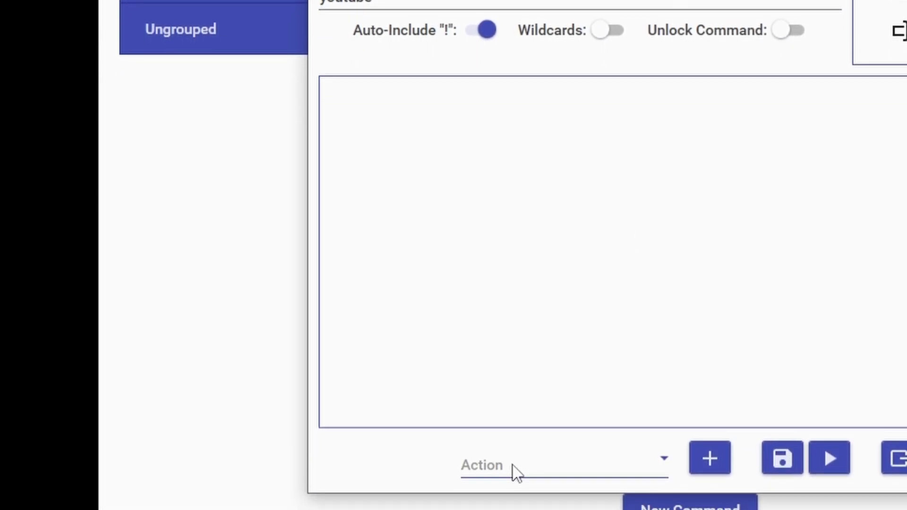
Look through the available action types and add a Chat Message action to the YouTube command
click(520, 455)
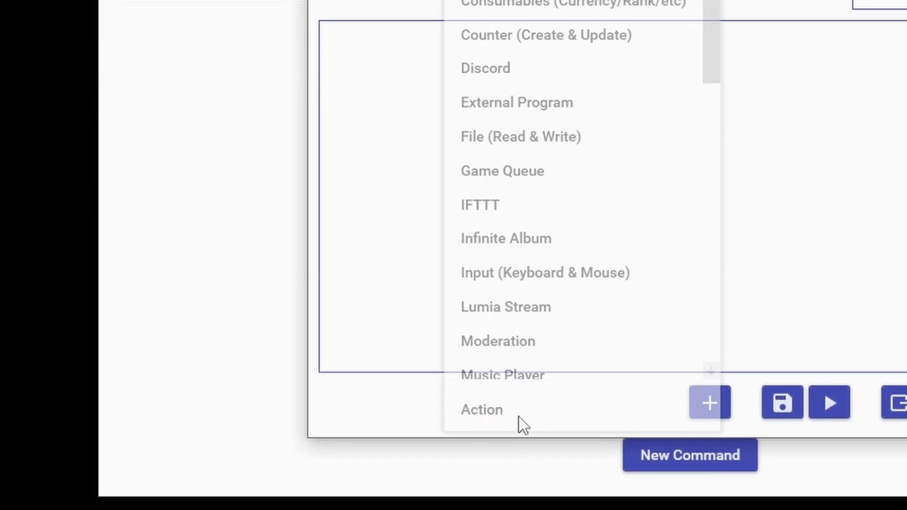
scroll(523, 412, down, 1)
drag(702, 7, 588, 64)
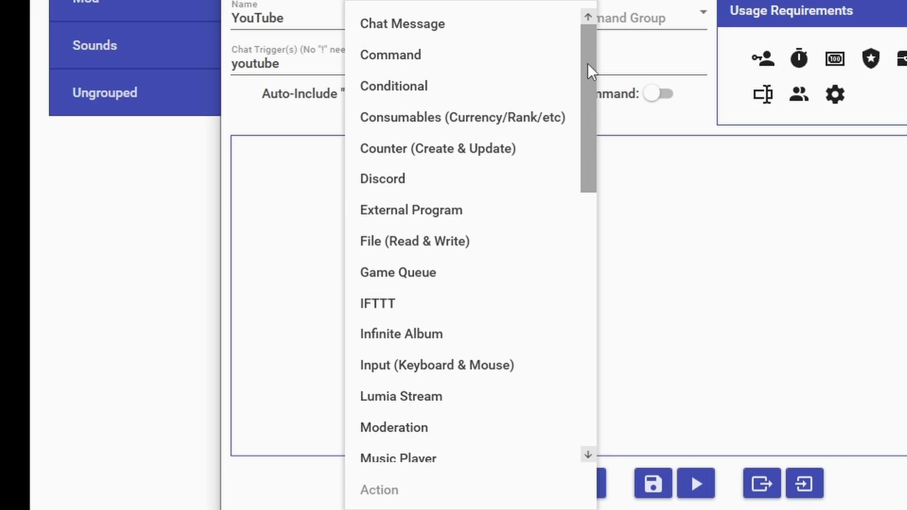
scroll(563, 384, down, 7)
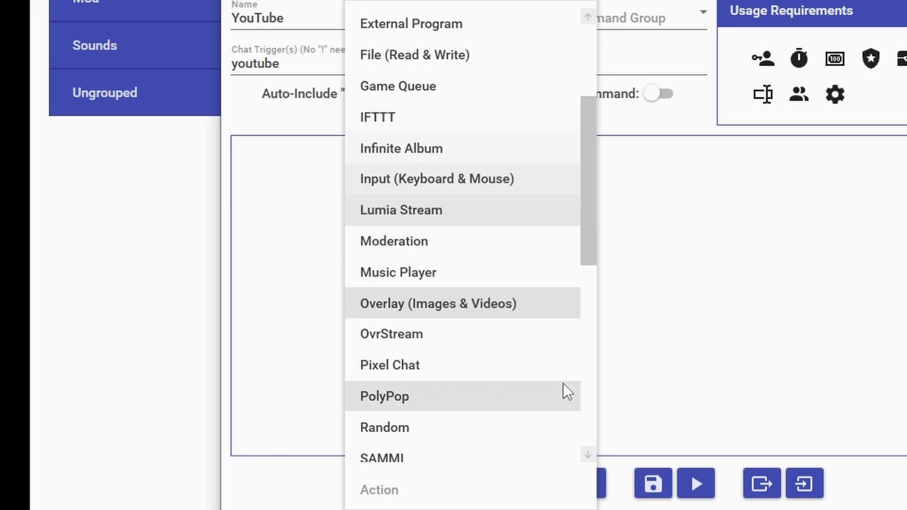
scroll(553, 404, up, 7)
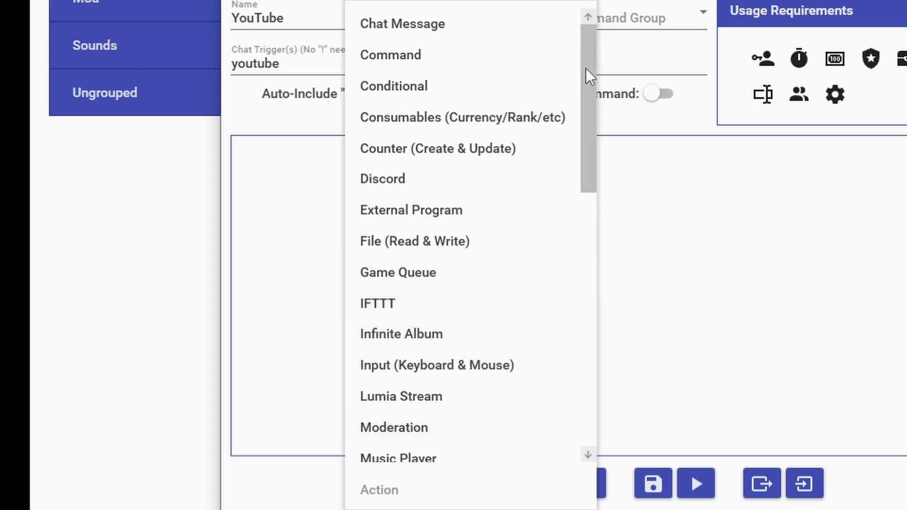
click(425, 31)
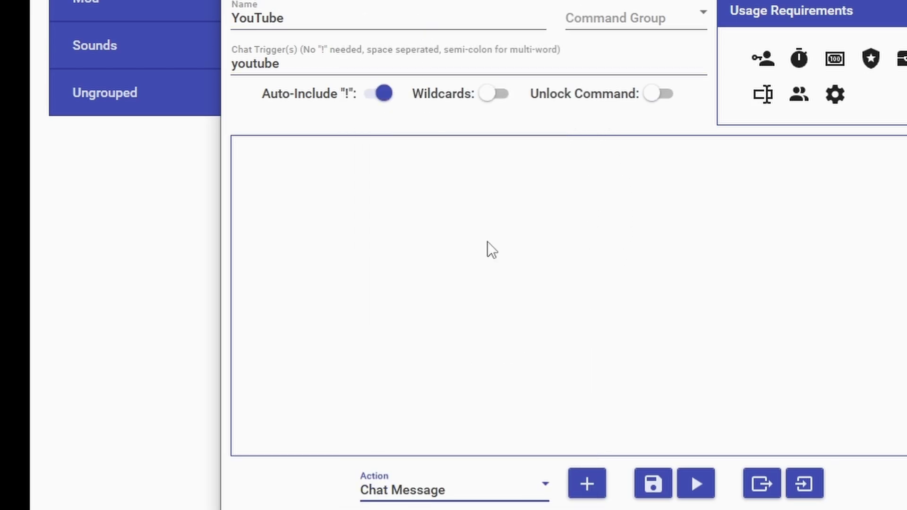
click(593, 497)
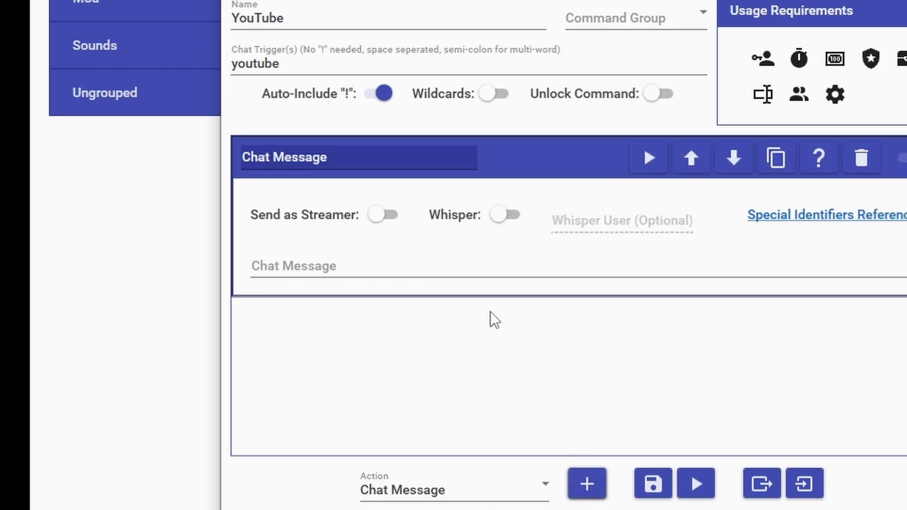
click(456, 269)
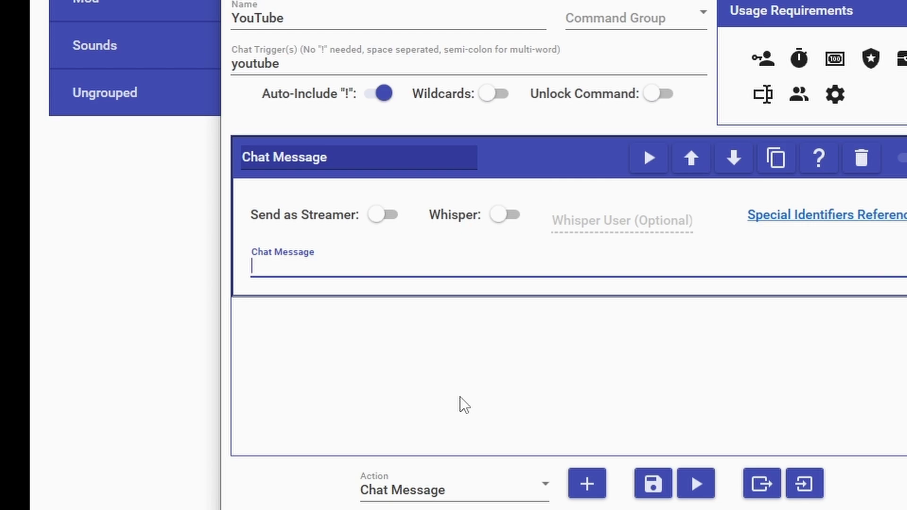
text(Check out my YouTube c)
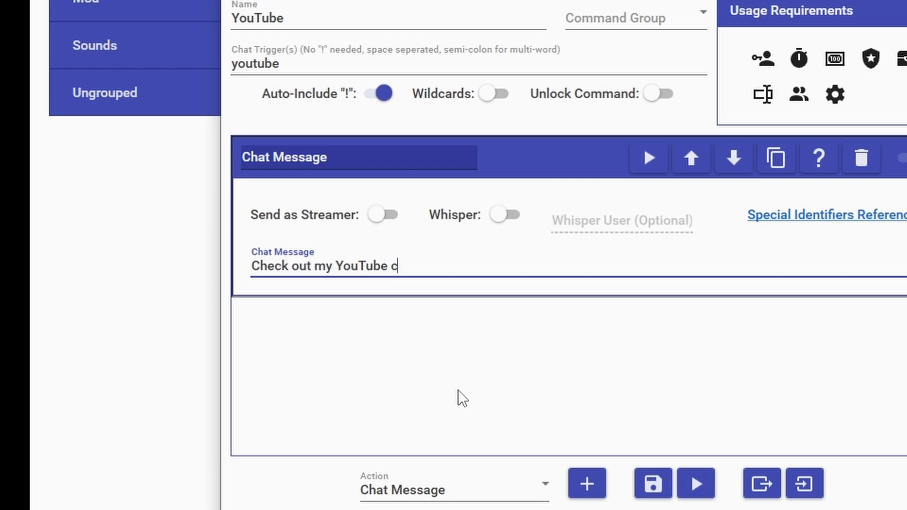
text(hannel here: https:/)
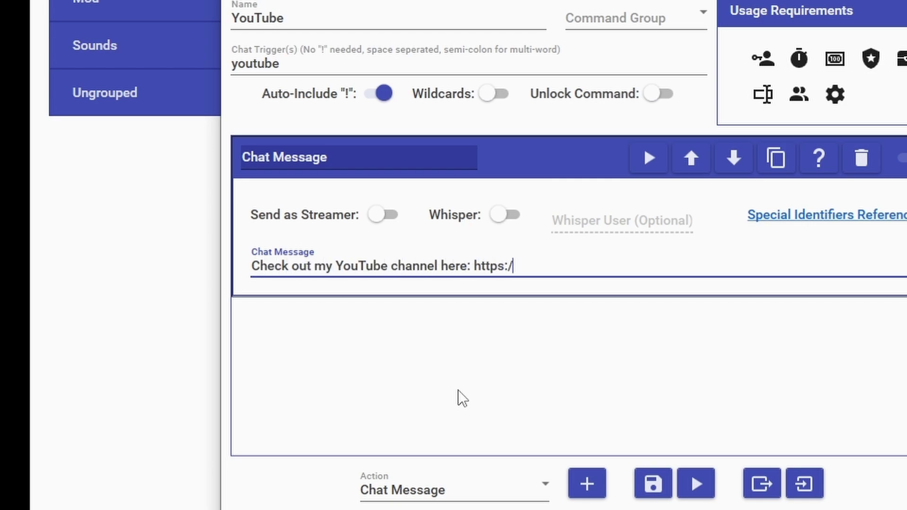
text(/youtube.com/@thatbritishmo)
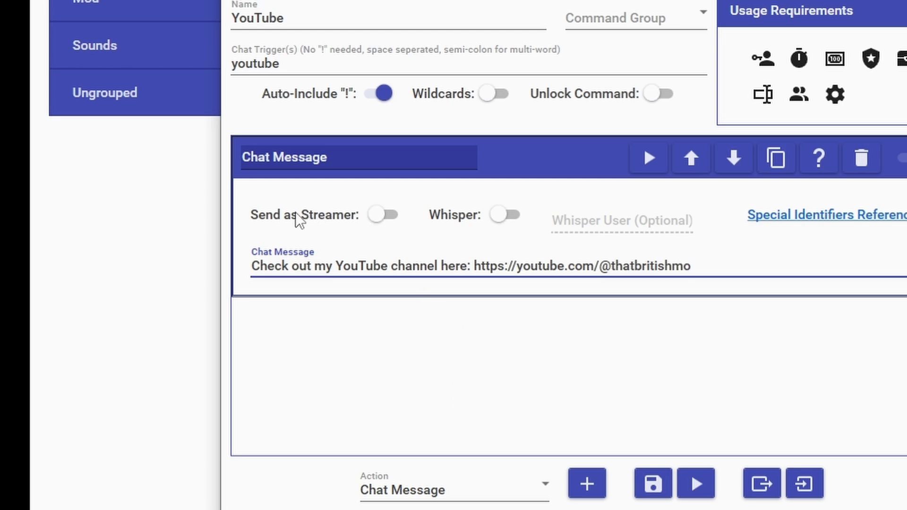
Try the chat message's Send as Streamer and Whisper options, switching each one back off
click(387, 217)
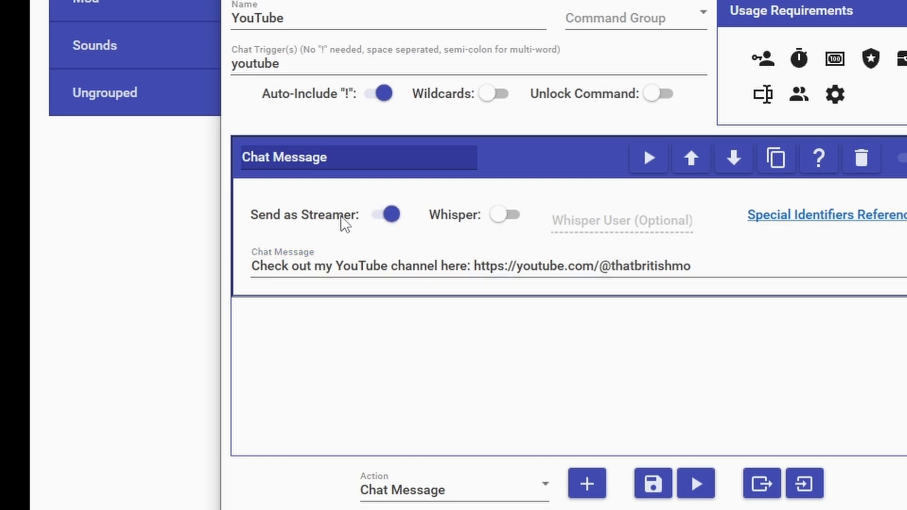
click(386, 216)
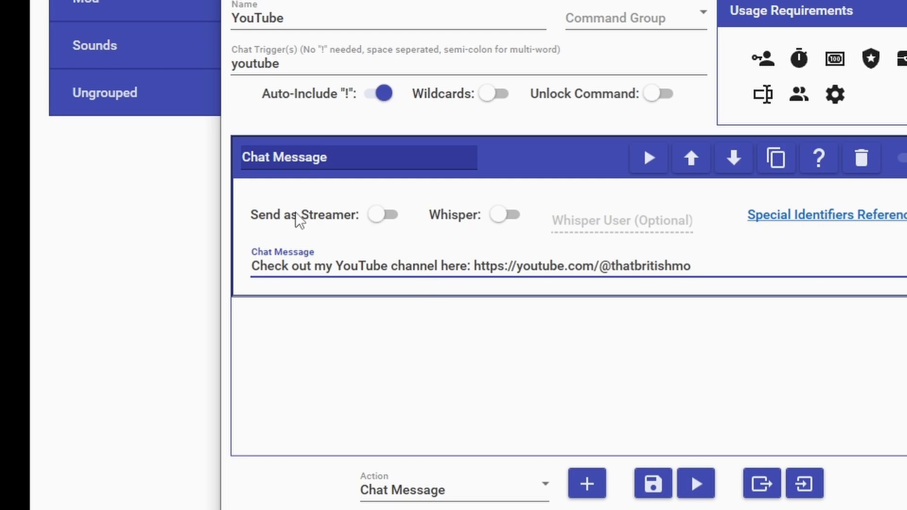
click(387, 216)
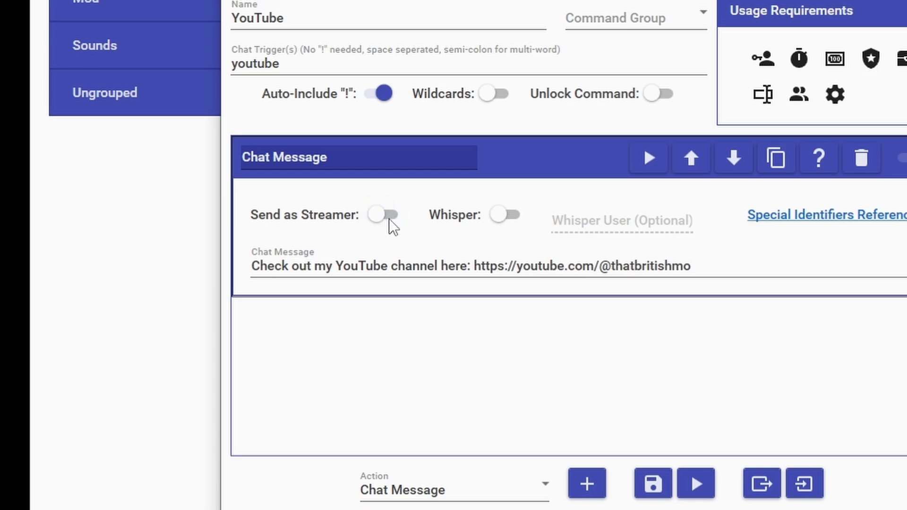
click(501, 216)
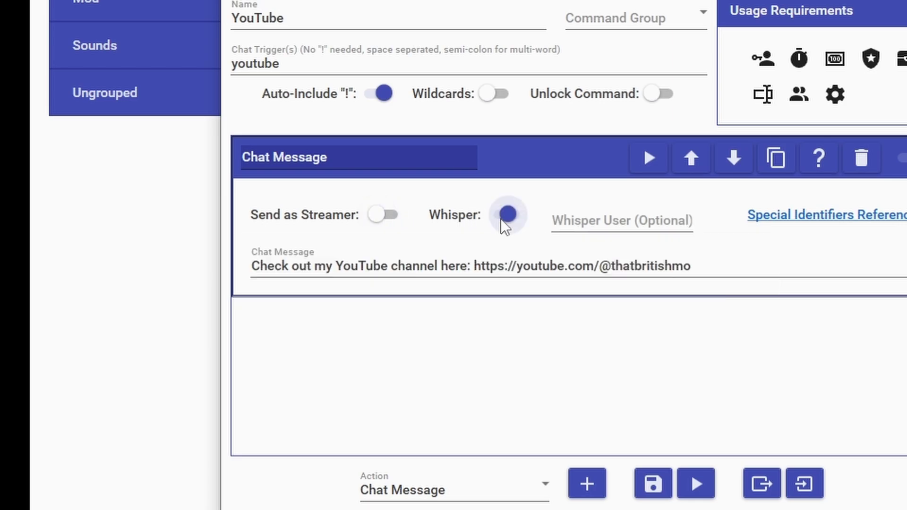
click(600, 225)
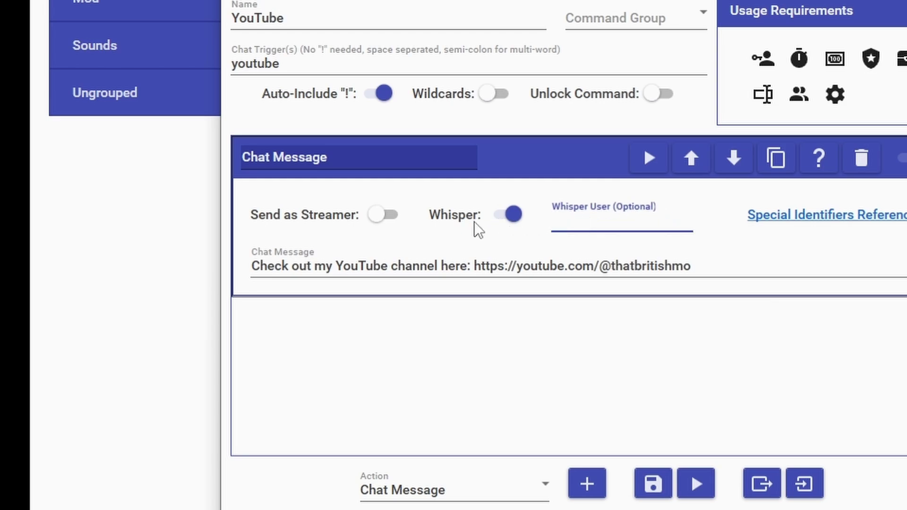
click(504, 217)
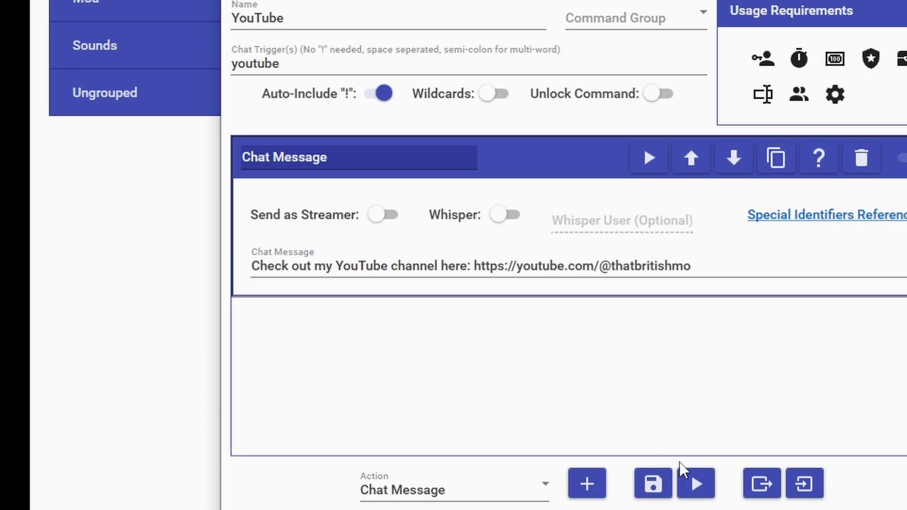
Test the YouTube command with the default test values, check its message in Chat, and return to the Commands page
click(696, 484)
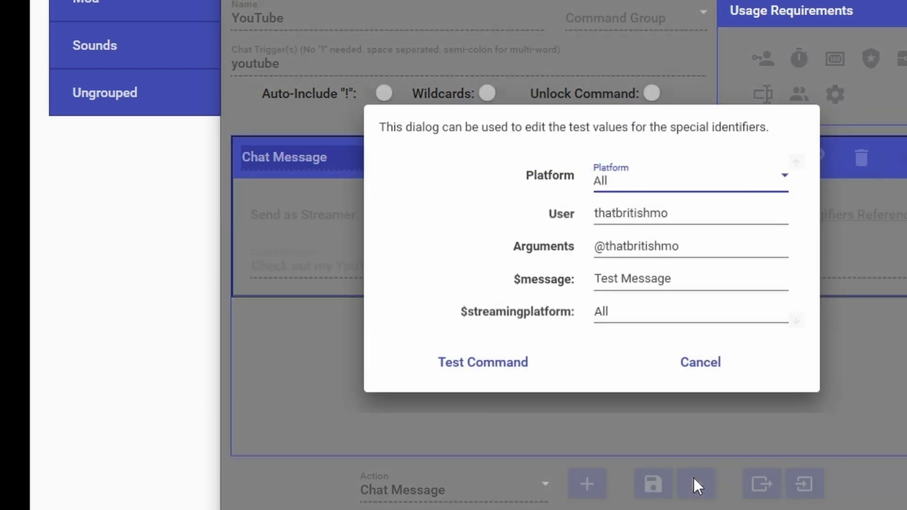
click(485, 364)
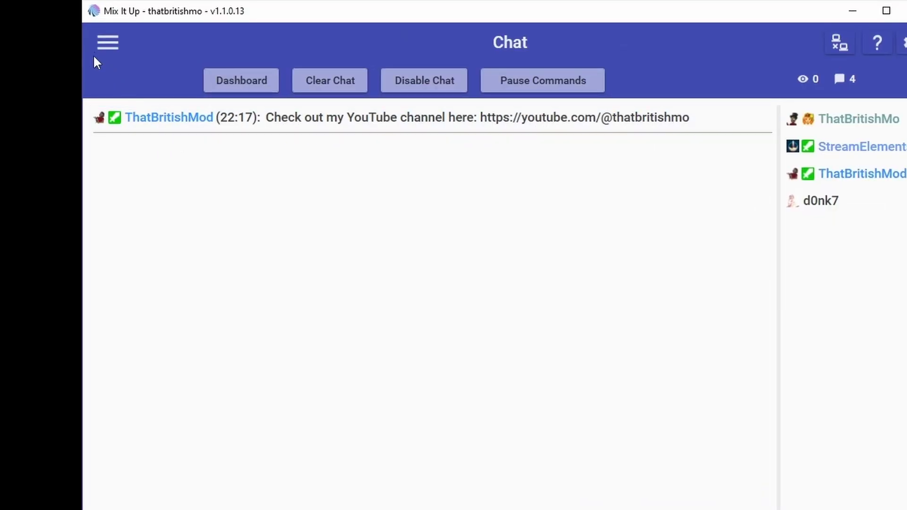
click(111, 44)
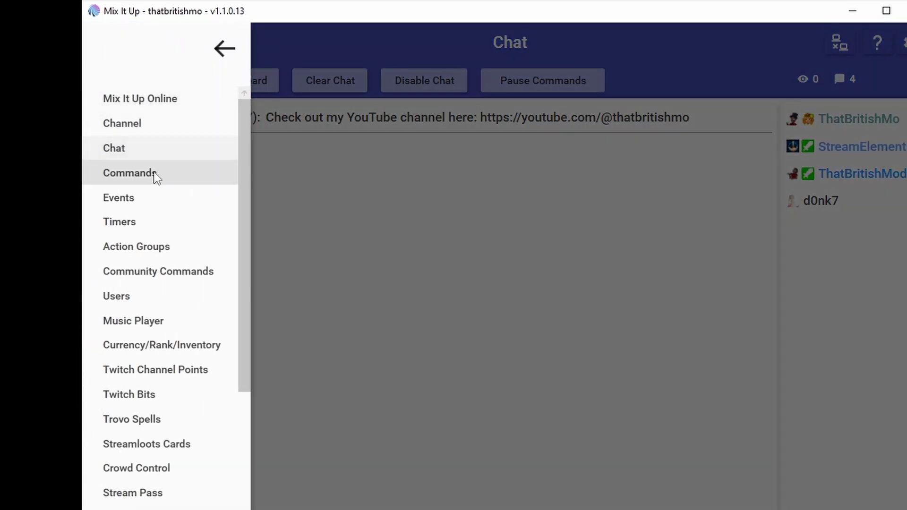
click(181, 176)
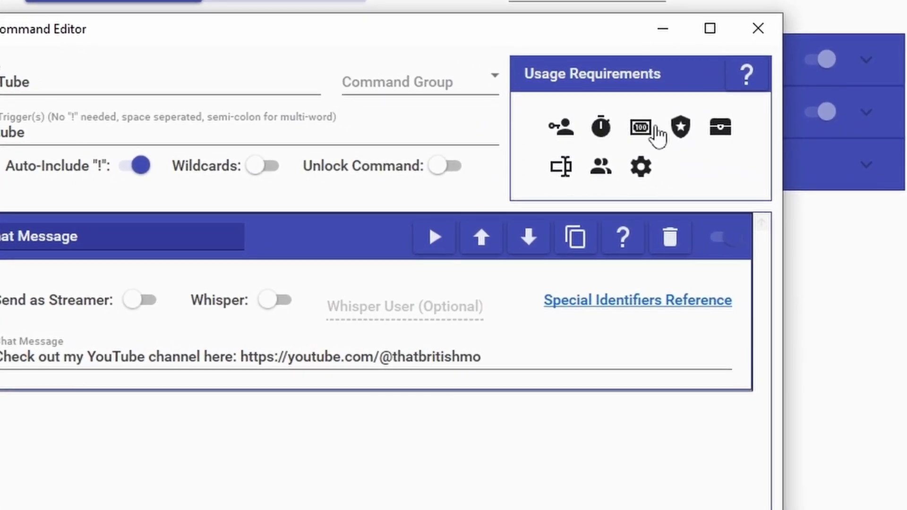
Examine the roles offered by the command's Simple user role requirement
click(565, 141)
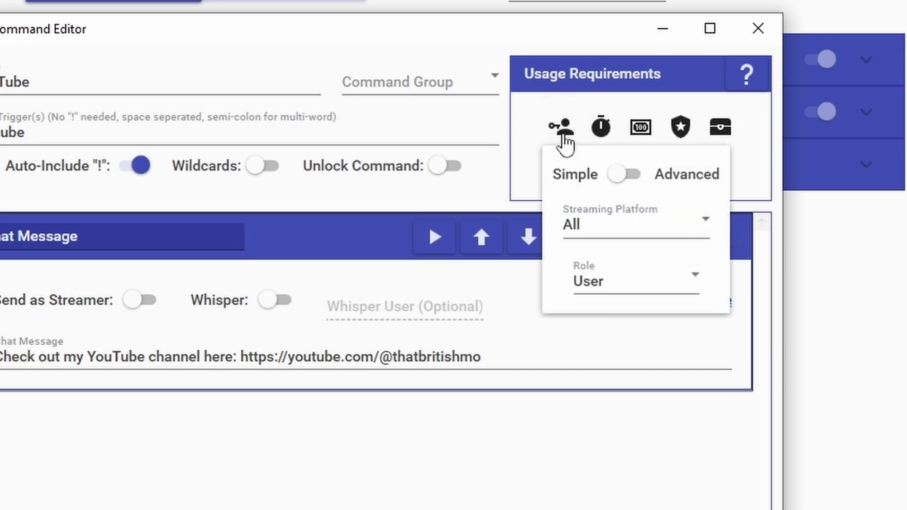
click(671, 284)
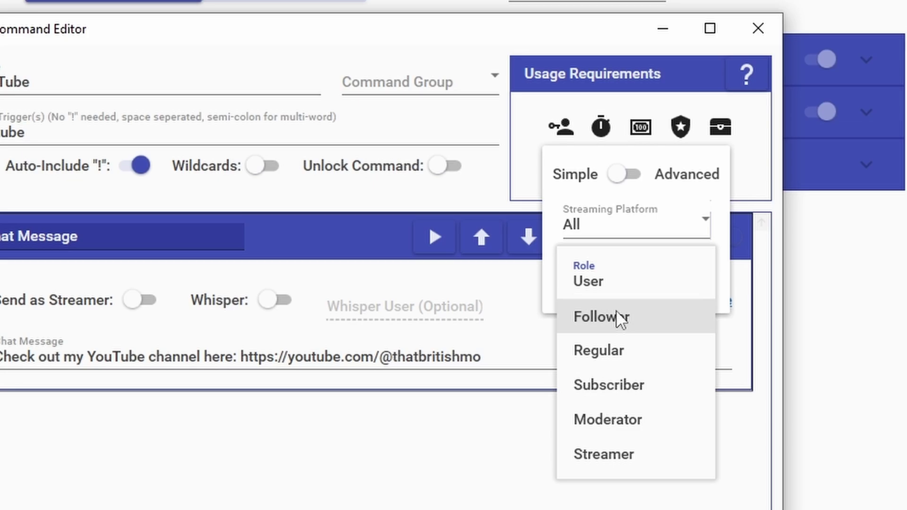
click(629, 182)
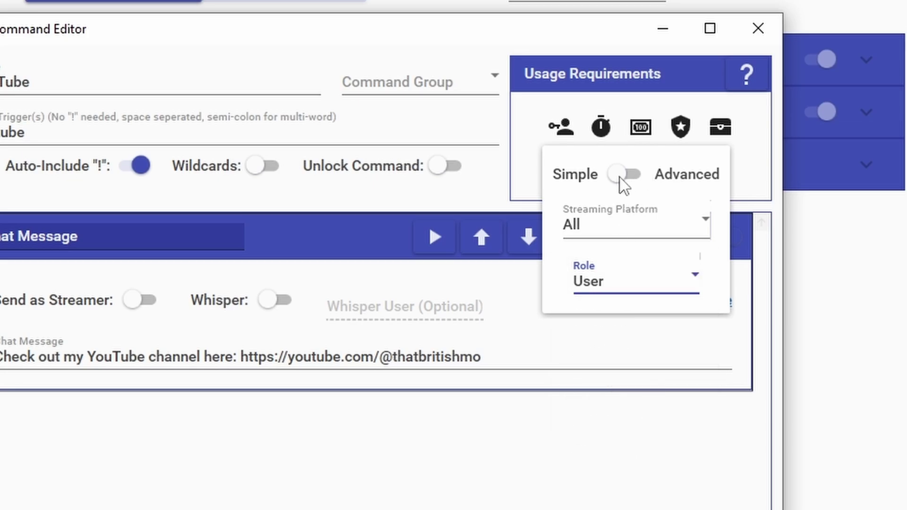
Try the Advanced role requirement by adding the Twitch VIP, Moderator and Streamer roles
click(620, 177)
click(674, 282)
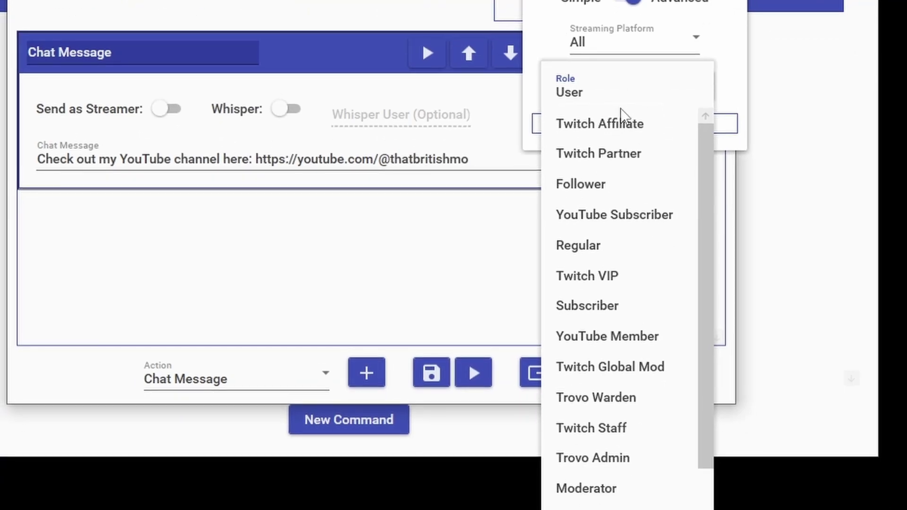
click(592, 276)
click(696, 89)
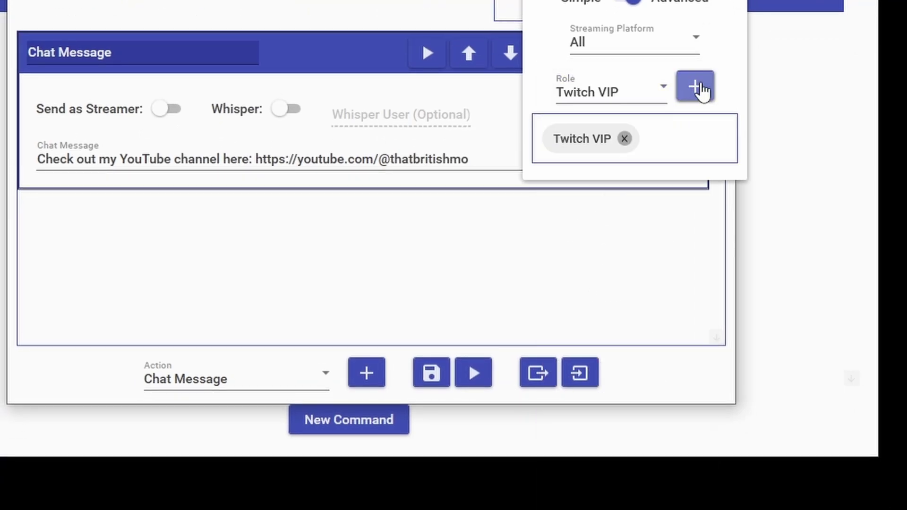
click(628, 93)
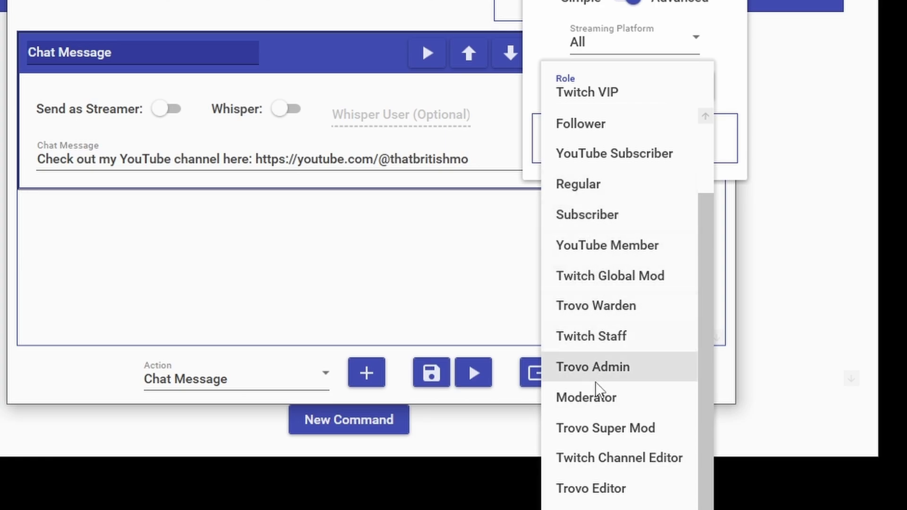
click(596, 396)
click(696, 97)
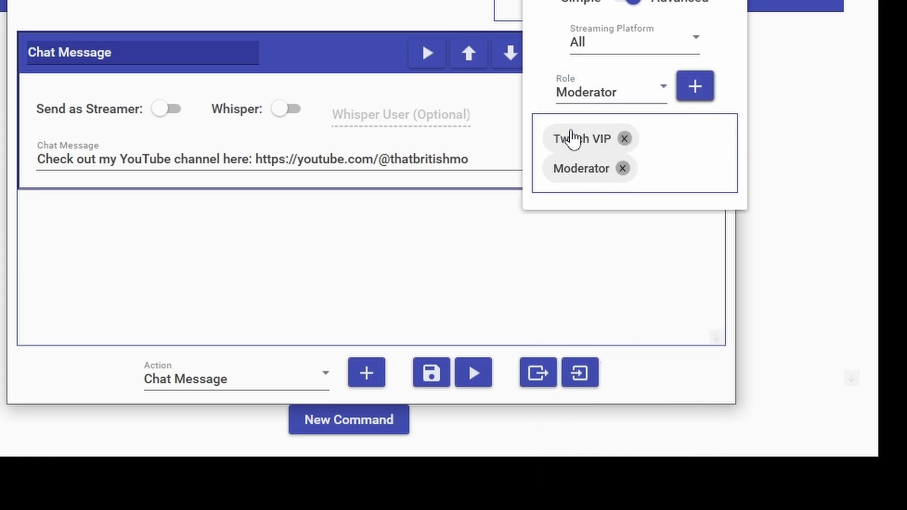
click(613, 95)
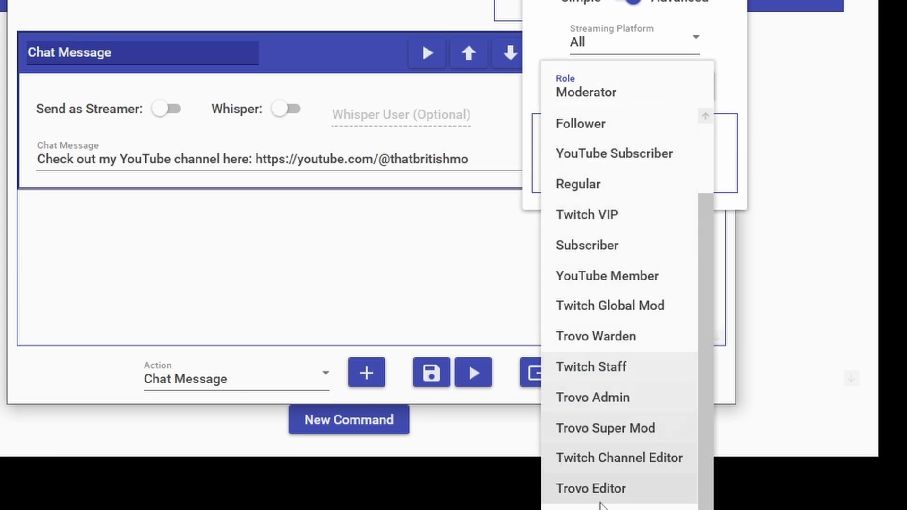
click(610, 509)
click(696, 84)
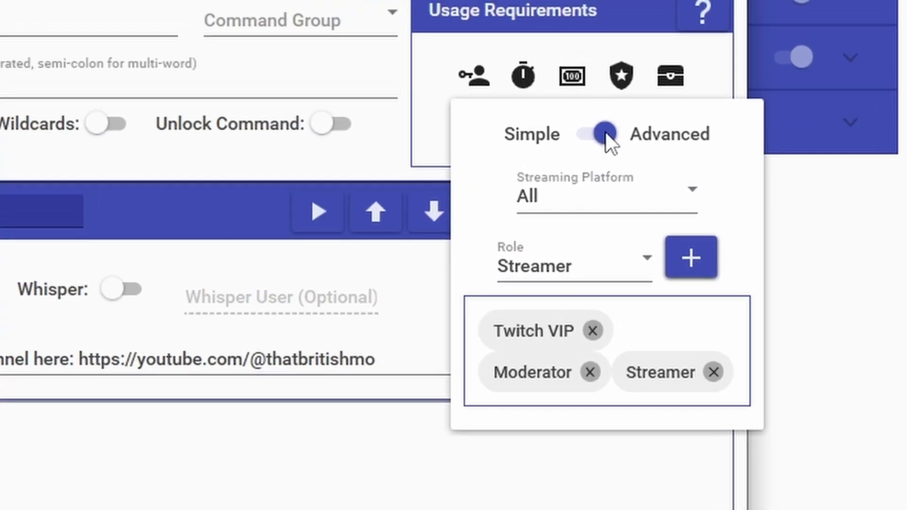
Return the role requirement to Simple mode with the role User
click(631, 2)
click(531, 248)
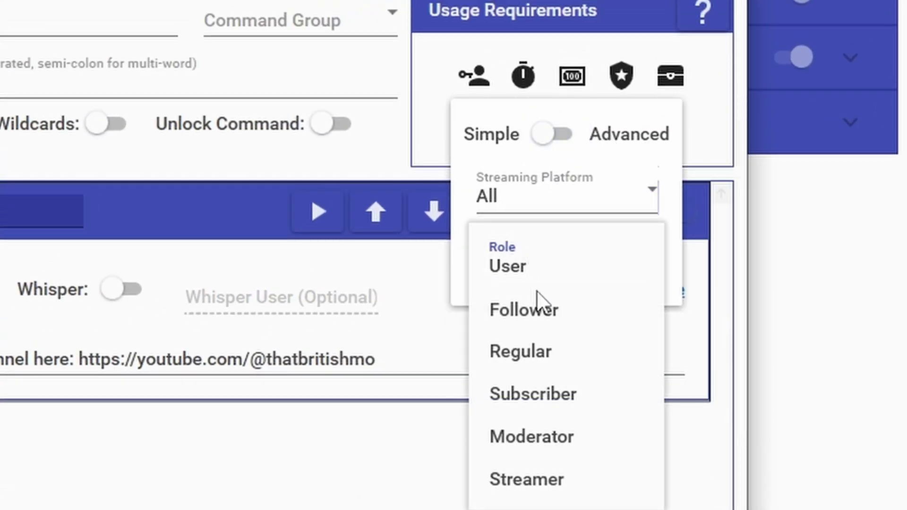
click(532, 269)
click(486, 80)
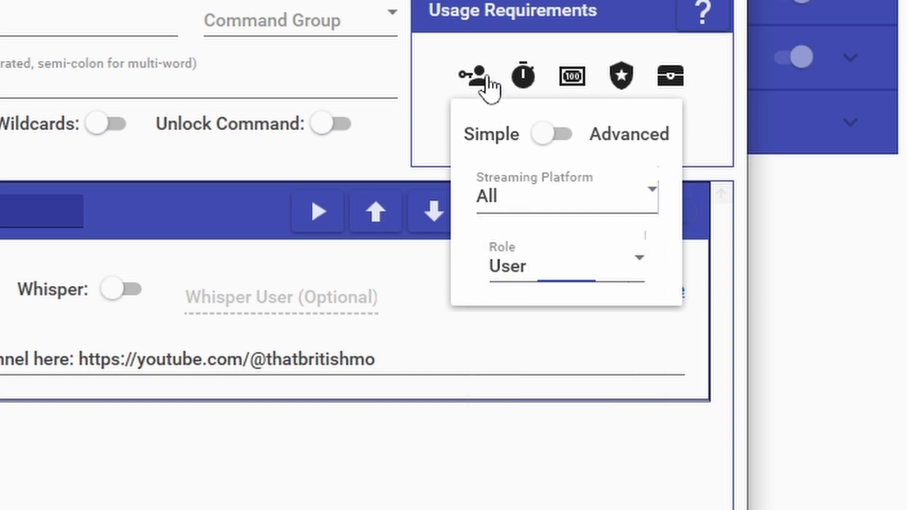
Try a Per Person cooldown of 10 seconds in the YouTube command's usage requirements
click(523, 92)
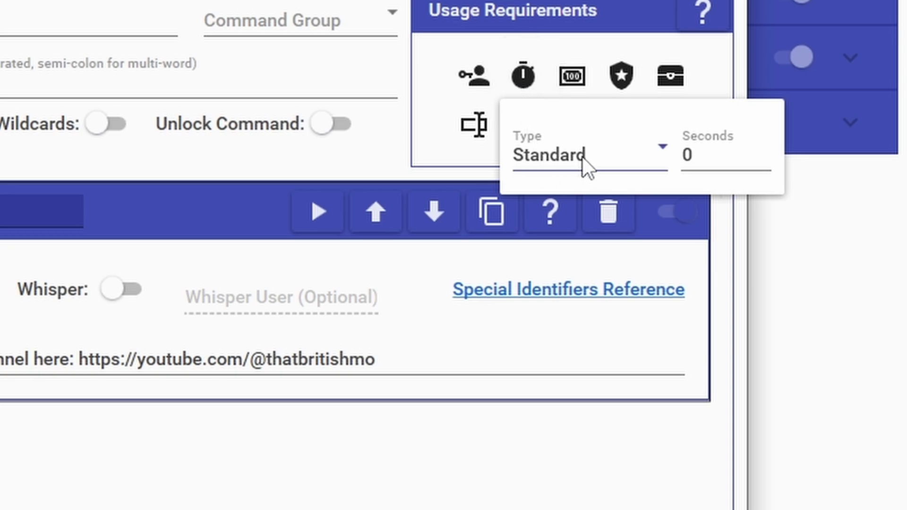
click(704, 157)
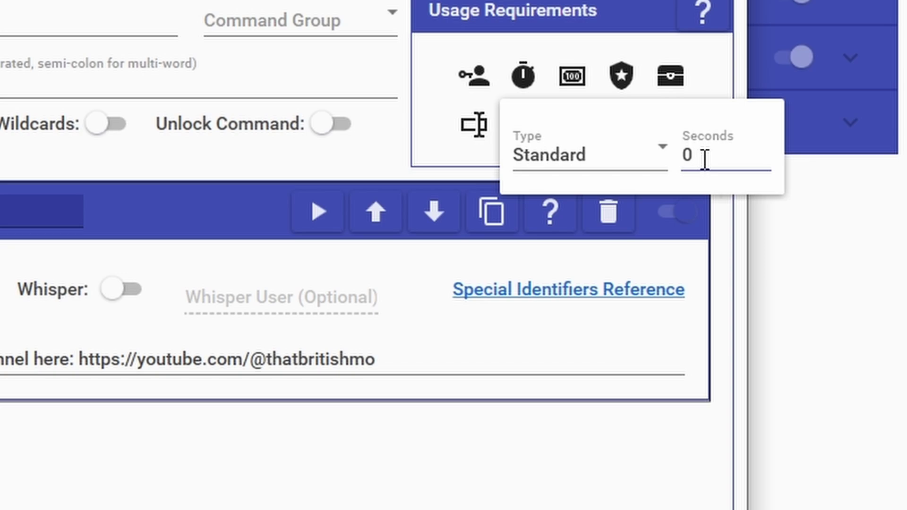
click(704, 159)
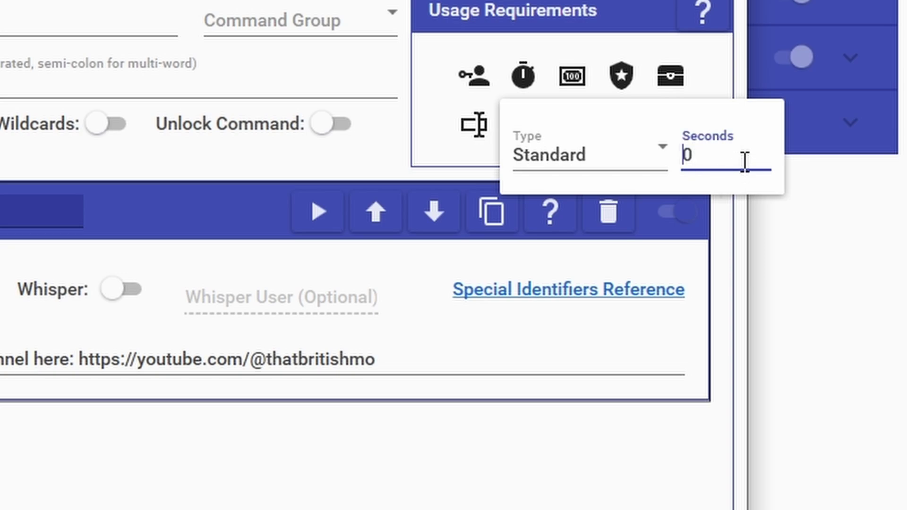
click(662, 150)
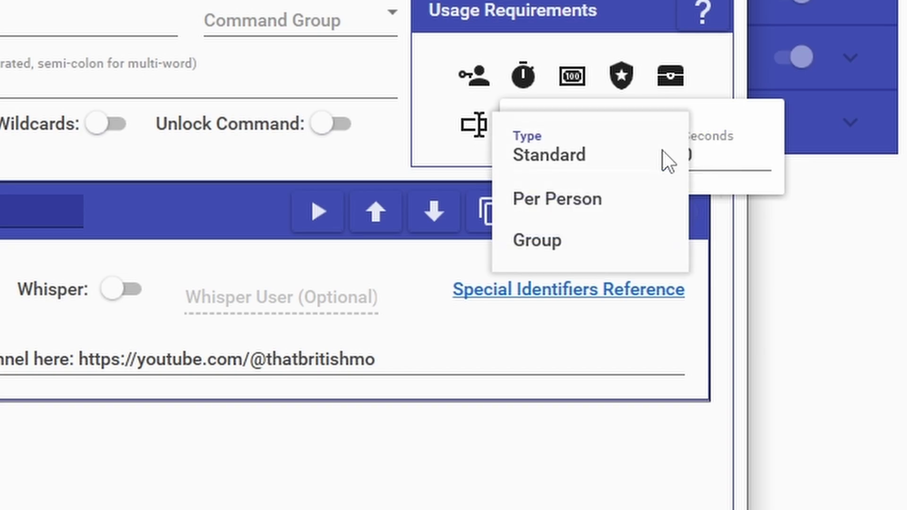
click(571, 202)
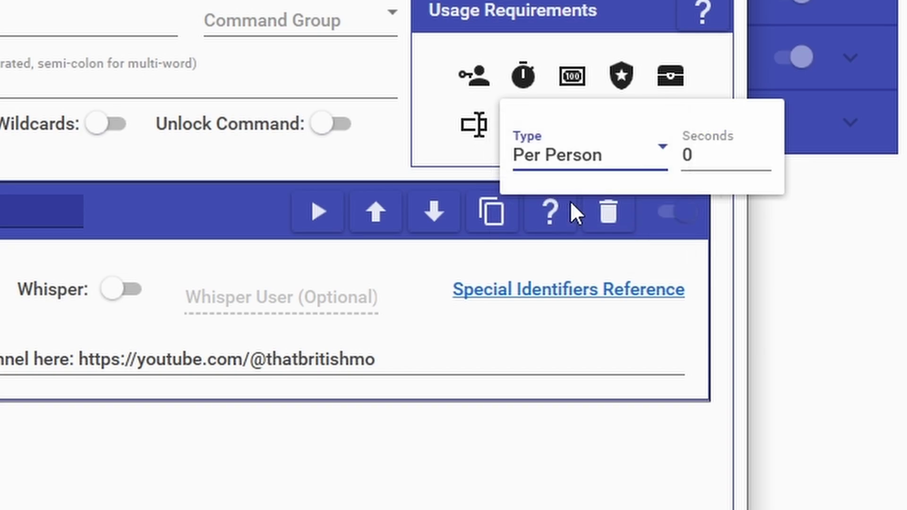
click(689, 161)
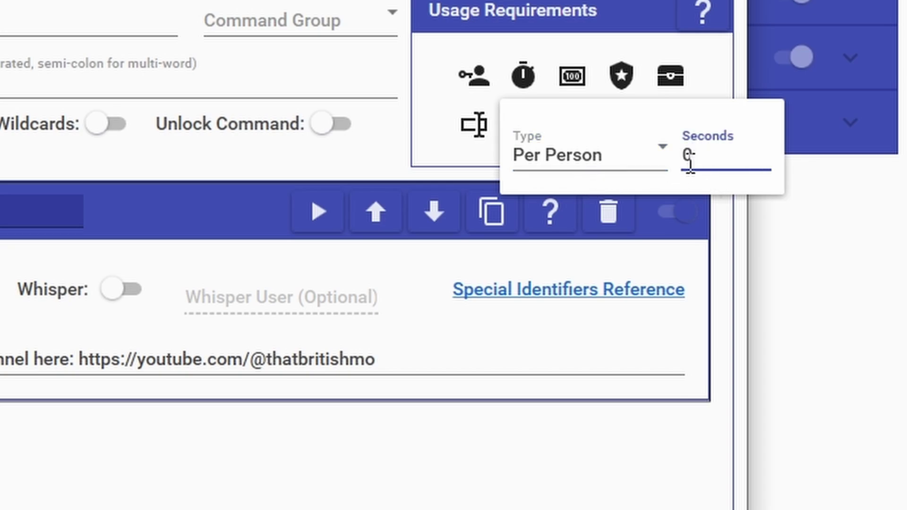
Set the YouTube command's cooldown requirement to type Standard with 30 seconds
click(659, 155)
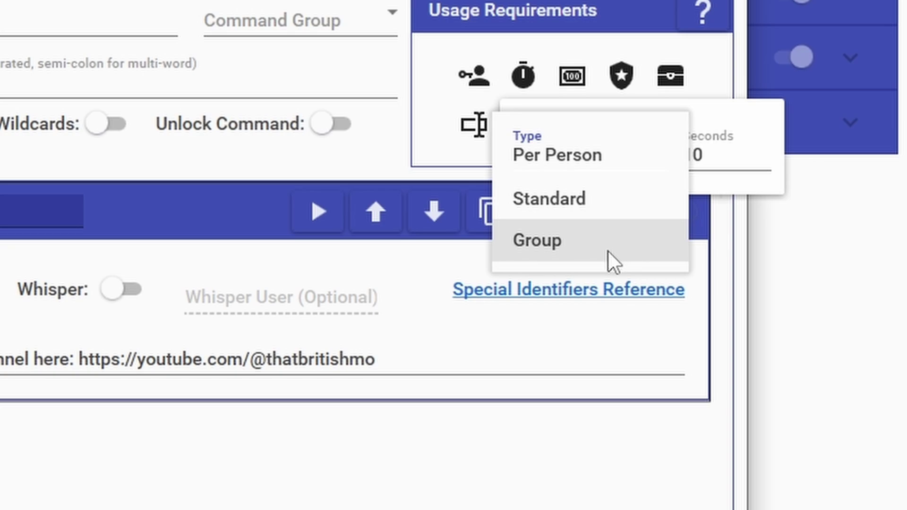
click(609, 207)
drag(695, 156, 677, 153)
text(3)
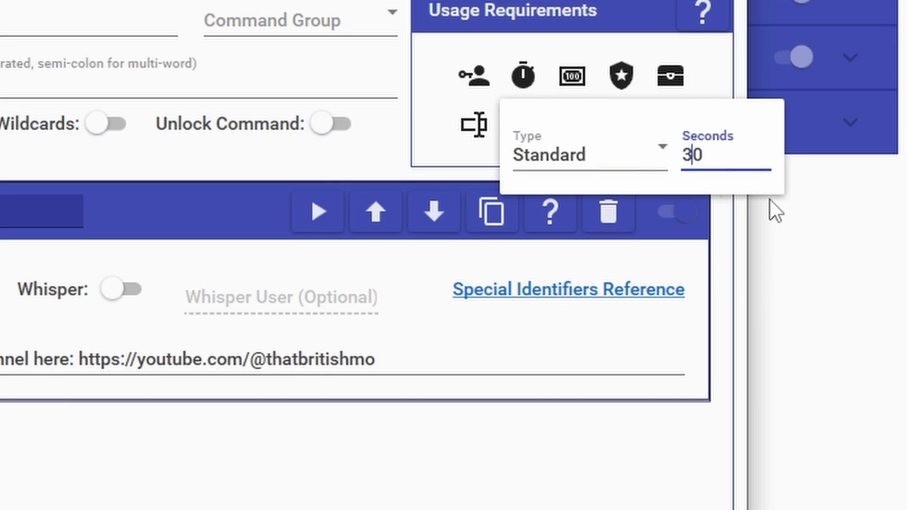
click(421, 139)
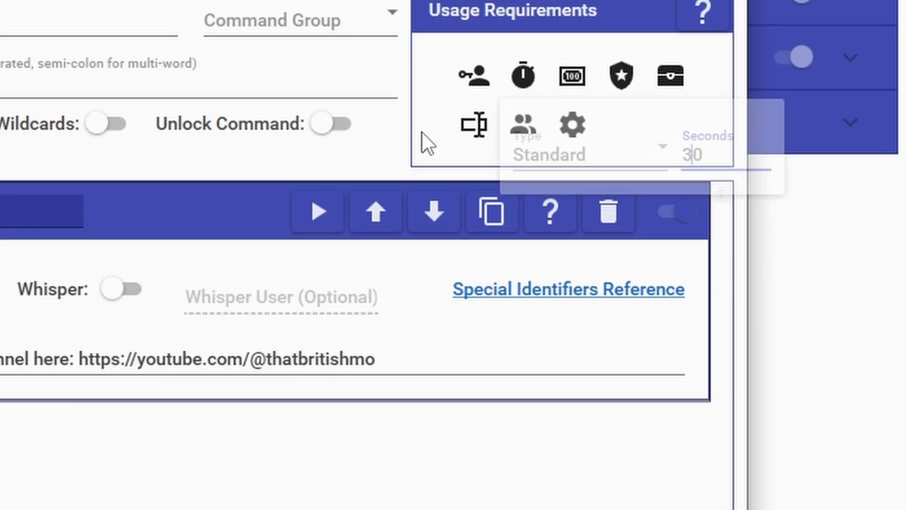
Send the chat commands !socials and !discord one after the other in Chat as Streamer
click(530, 460)
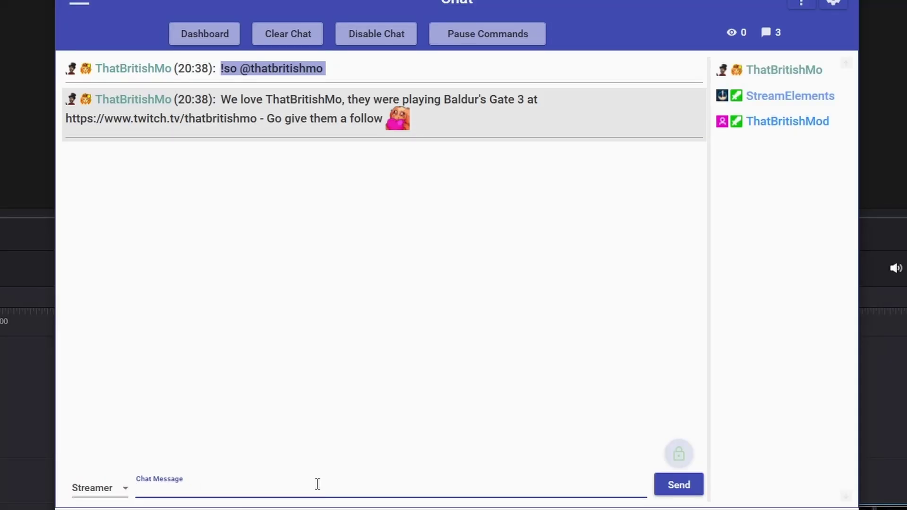
text(!so cials)
key(Return)
text(!discord)
key(Return)
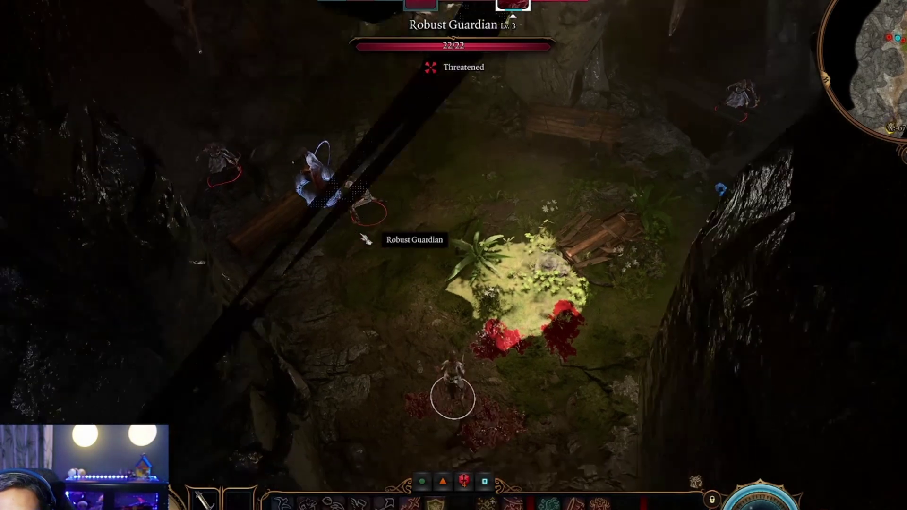
click(367, 240)
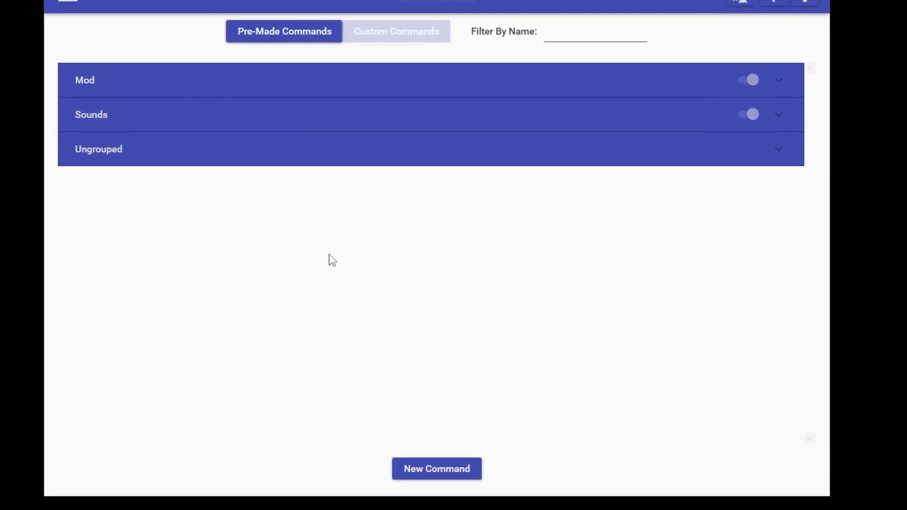
Create a new custom command and add a Chat Message action to it
click(437, 470)
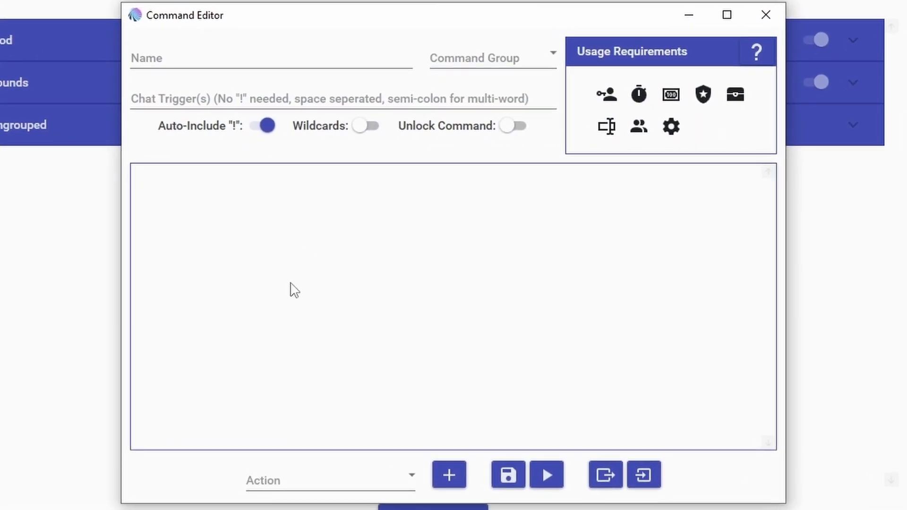
click(300, 481)
scroll(314, 142, down, 1)
scroll(314, 141, up, 1)
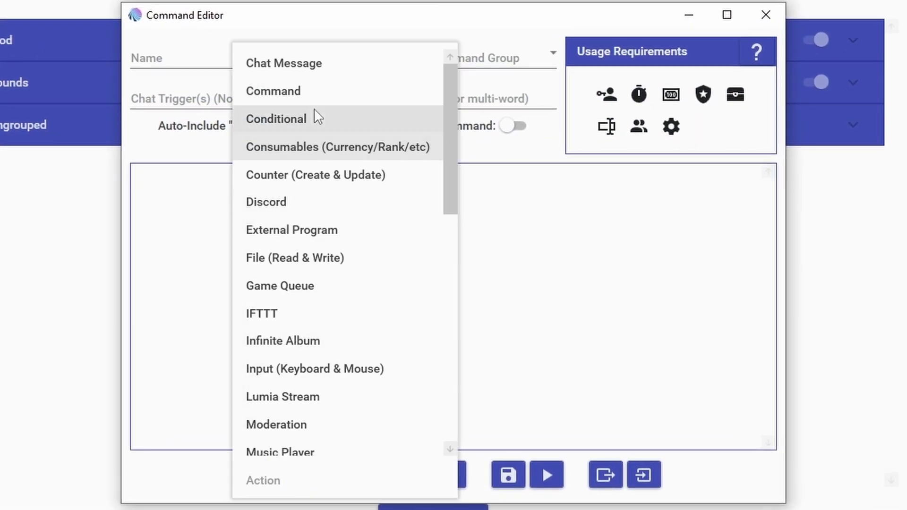
click(312, 62)
click(448, 475)
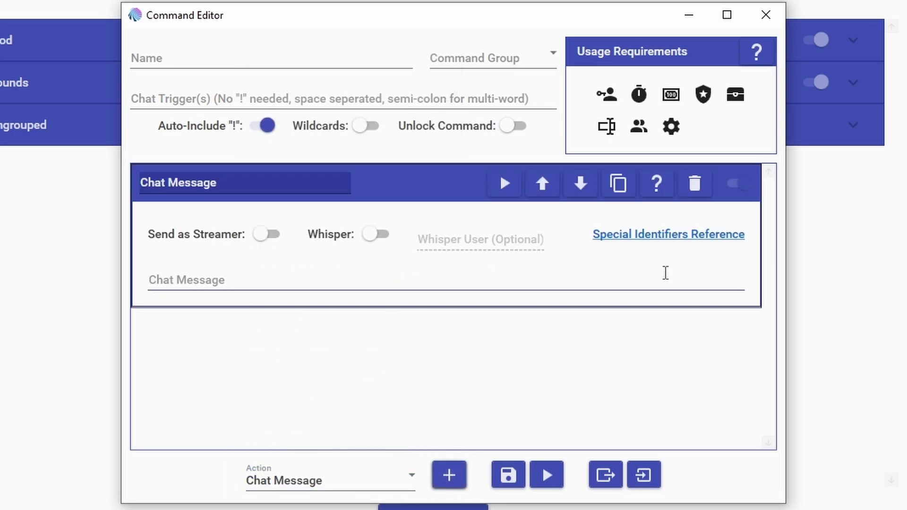
Open the Special Identifiers reference from the Chat Message action and examine the User identifiers
click(655, 245)
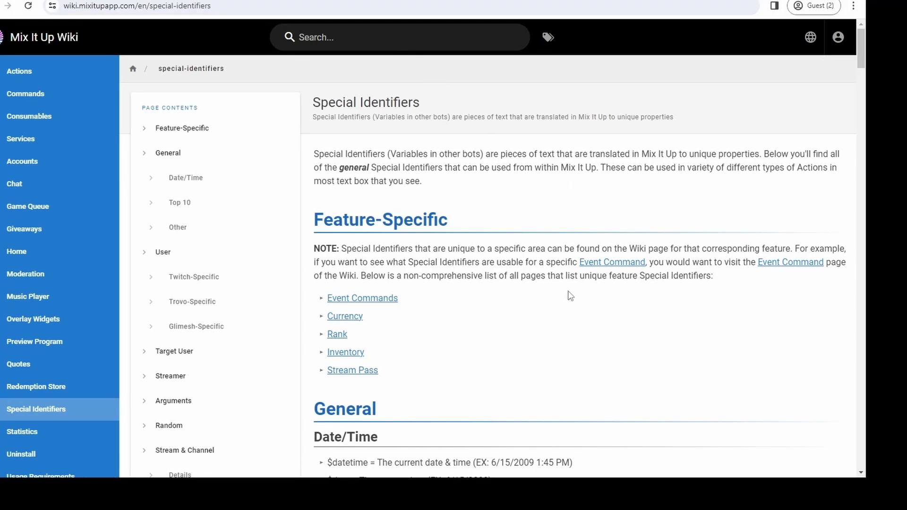
click(183, 256)
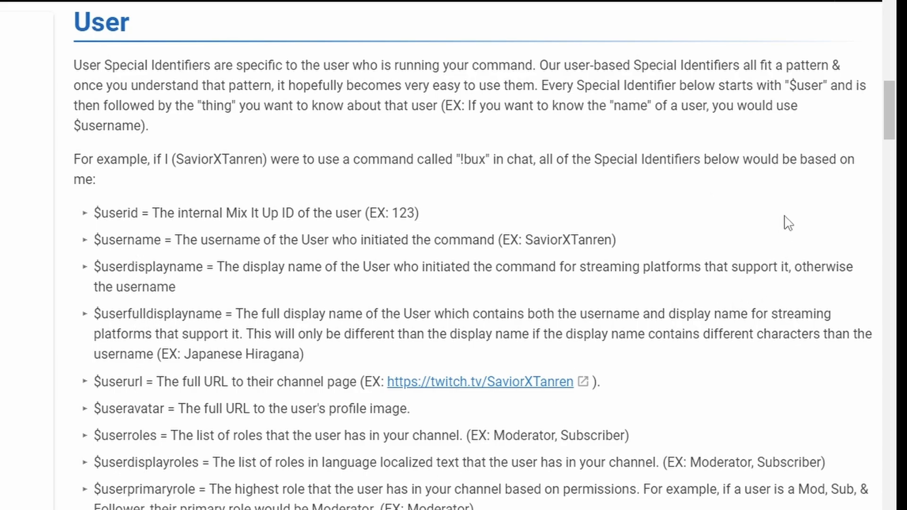
scroll(786, 222, down, 3)
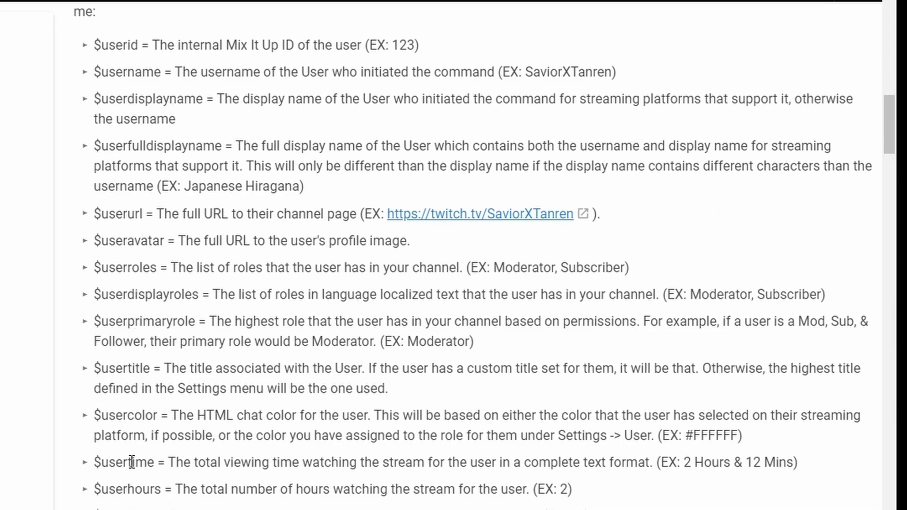
scroll(142, 482, down, 3)
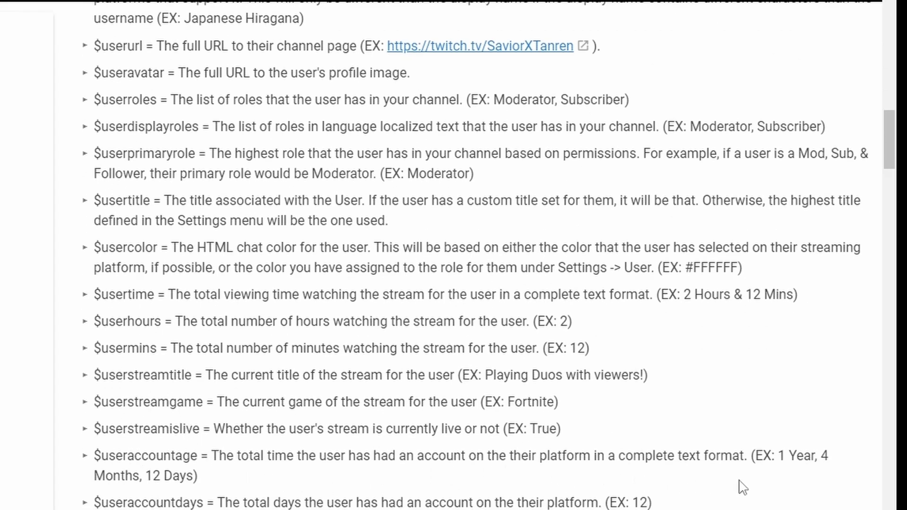
scroll(762, 482, down, 3)
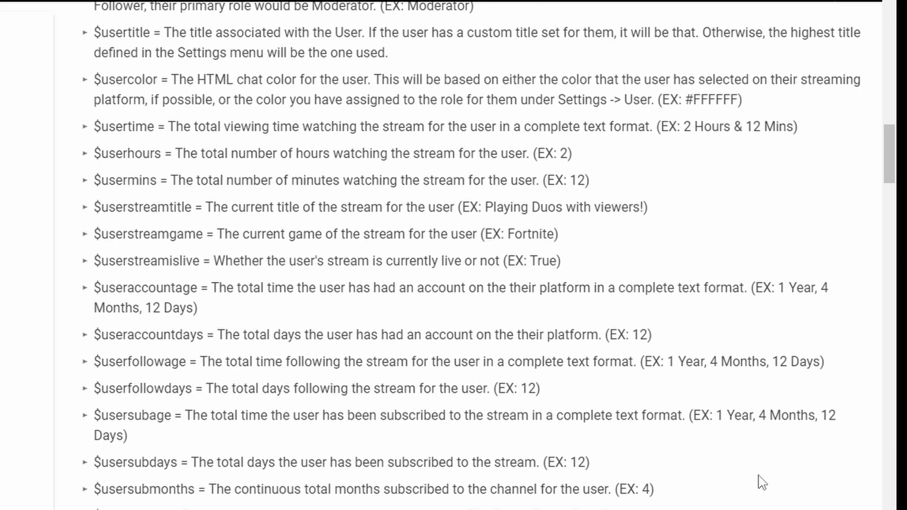
scroll(762, 482, down, 3)
scroll(761, 482, down, 2)
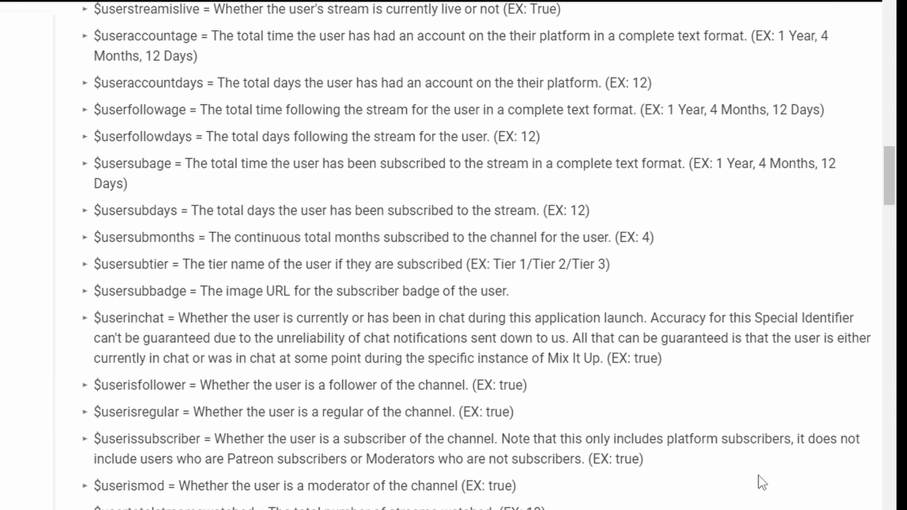
scroll(762, 482, down, 2)
scroll(761, 482, down, 2)
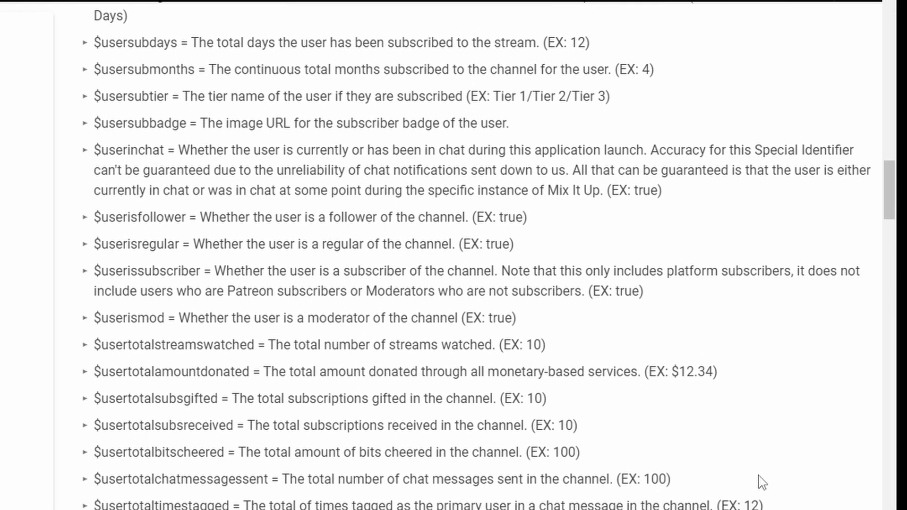
scroll(761, 482, down, 2)
scroll(762, 482, down, 2)
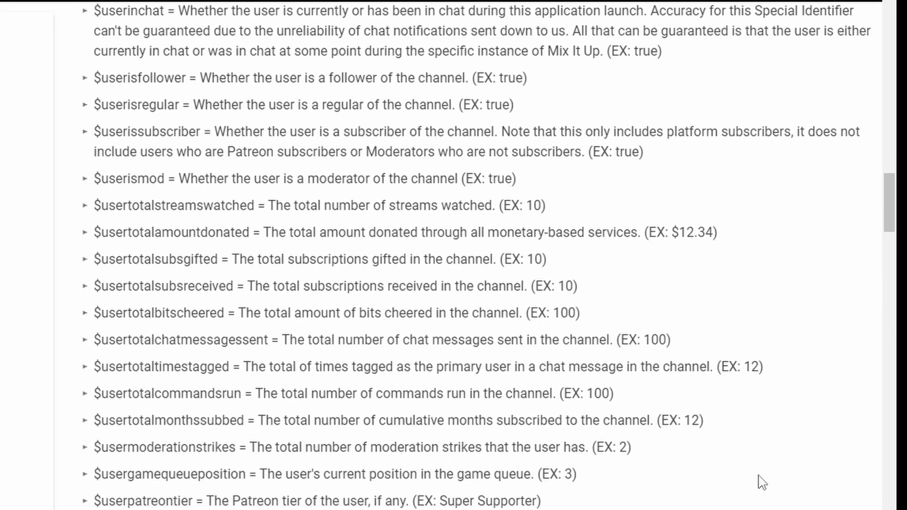
Copy the $userdisplayname identifier from the User section of the wiki page
scroll(762, 482, up, 20)
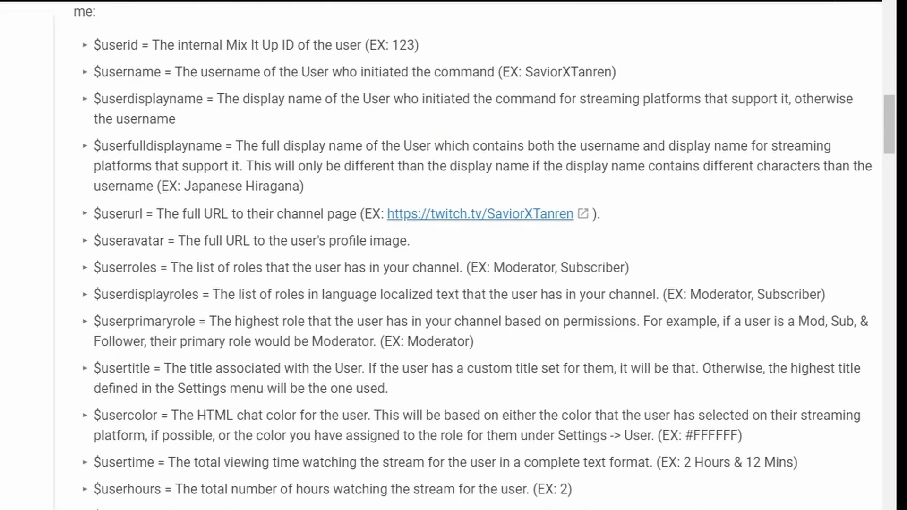
scroll(315, 395, up, 10)
scroll(315, 395, down, 4)
double_click(169, 267)
click(131, 267)
drag(94, 268, 204, 269)
right_click(184, 275)
click(209, 288)
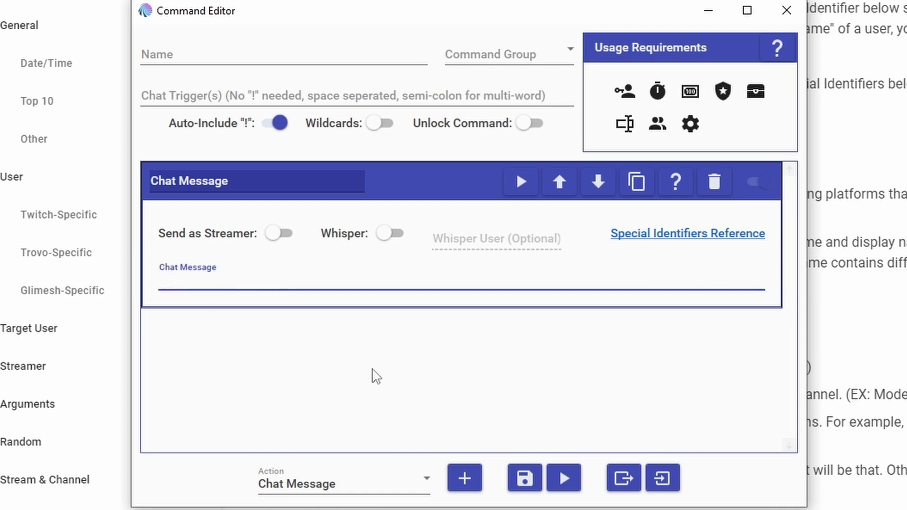
Write the action's chat message as "Hello there $userdisplayname, thanks for being here", inserting the copied identifier
text(Hello there)
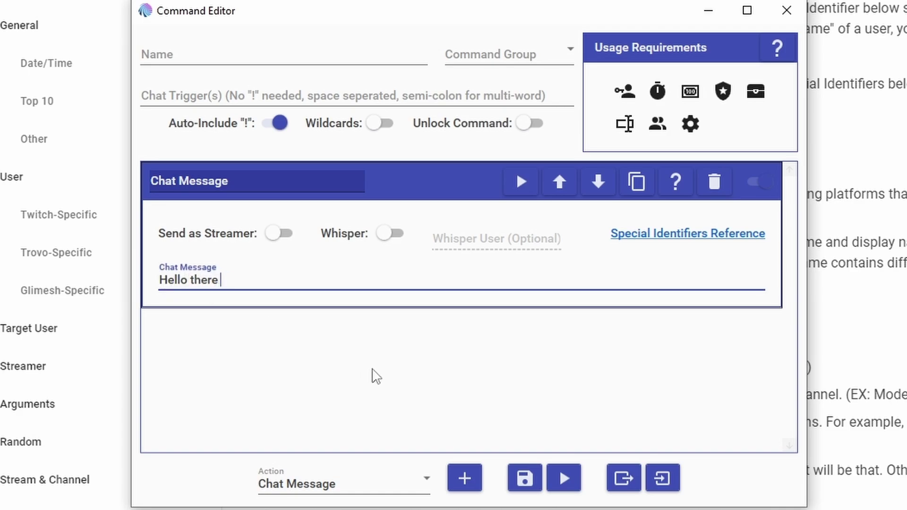
key(ctrl+v)
text(, thank)
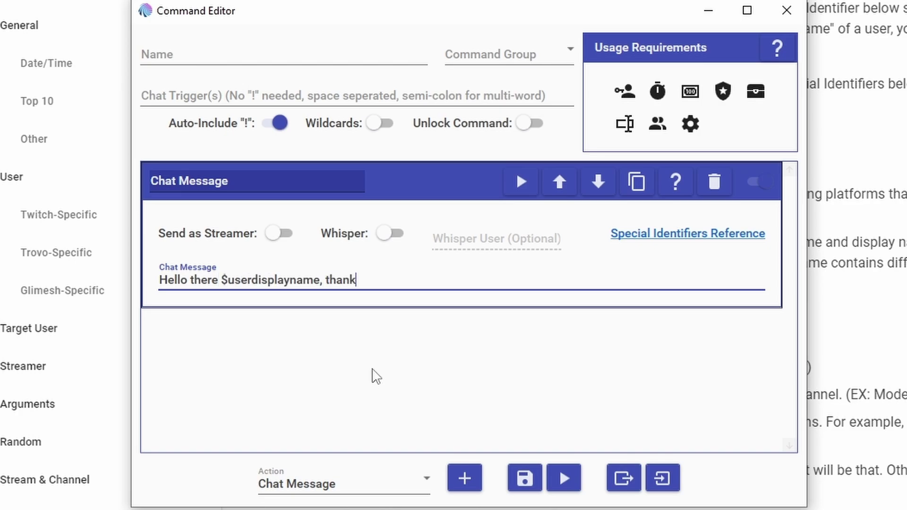
text(s for being here)
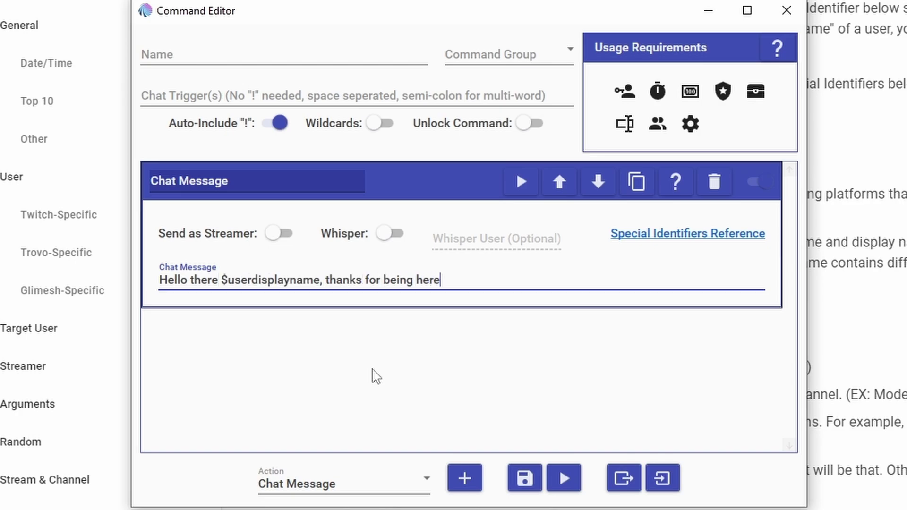
Name the command Hello, give it the chat trigger hello, and test it with the default test values
click(299, 52)
text(Hello)
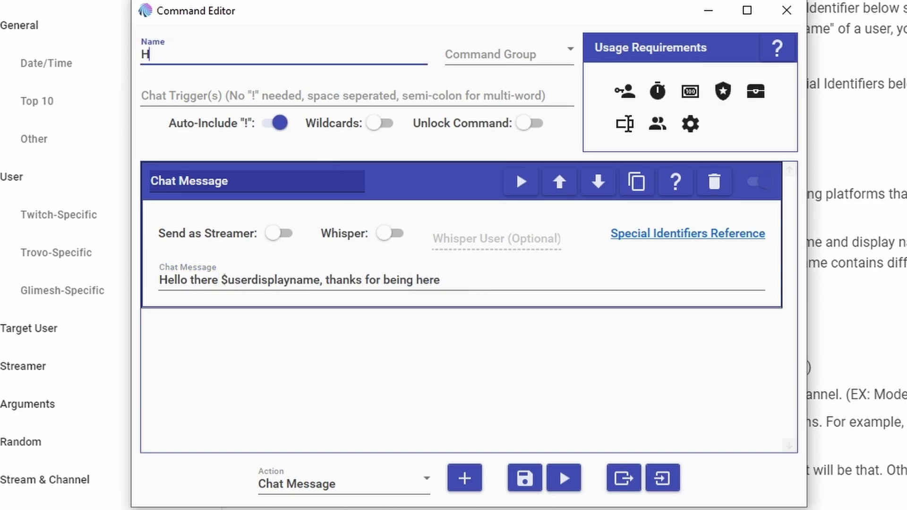
key(Tab)
key(Tab)
text(hello)
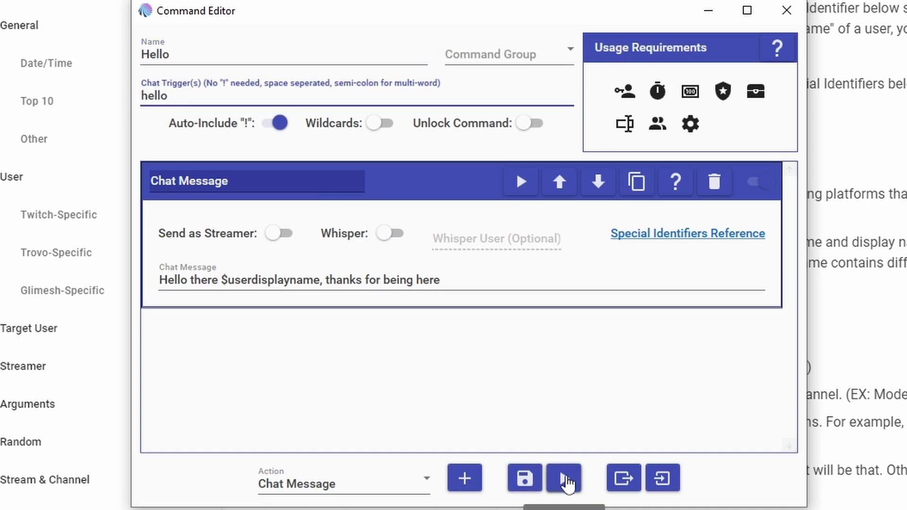
click(570, 489)
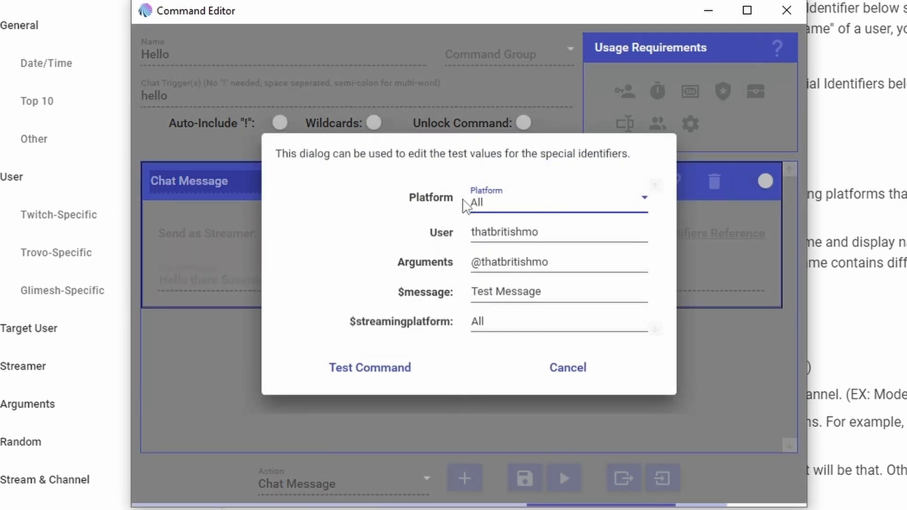
click(391, 368)
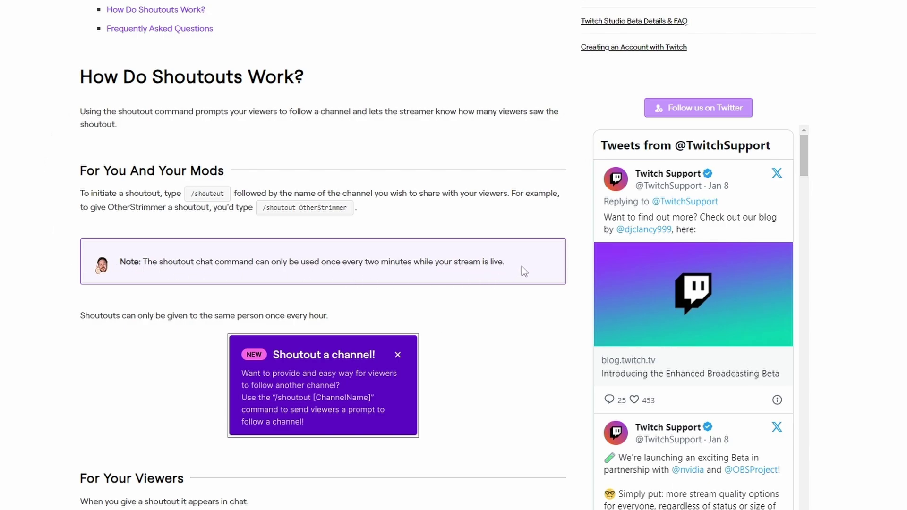
Read the note on shoutout command limits and the viewer section of Twitch's shoutout help article
drag(501, 262, 114, 264)
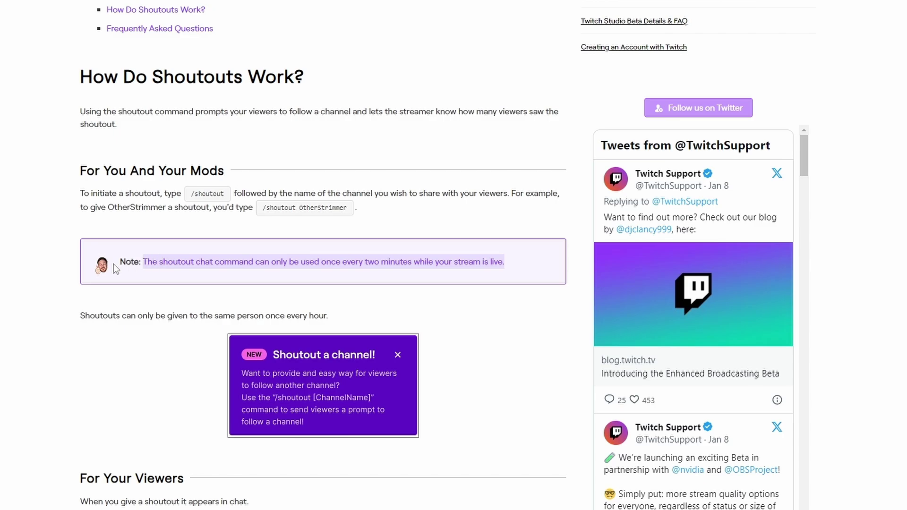
click(491, 305)
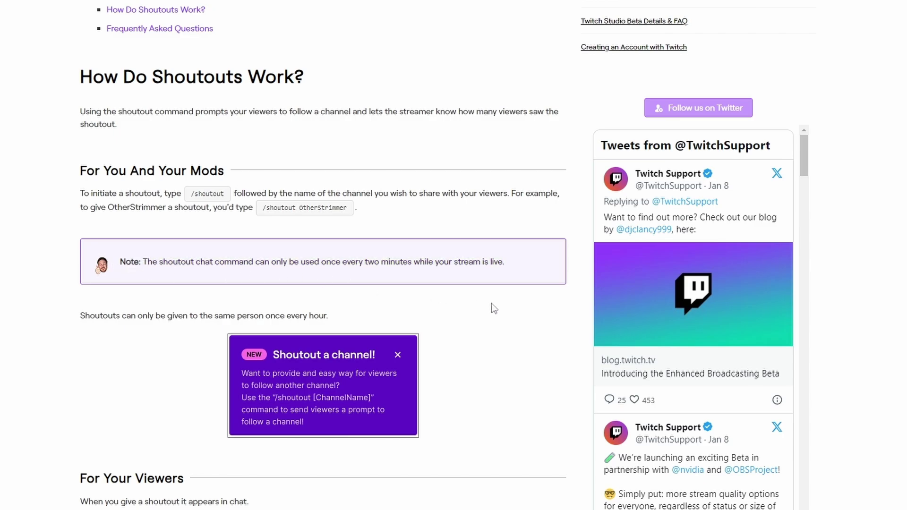
scroll(463, 333, down, 1)
scroll(453, 361, down, 1)
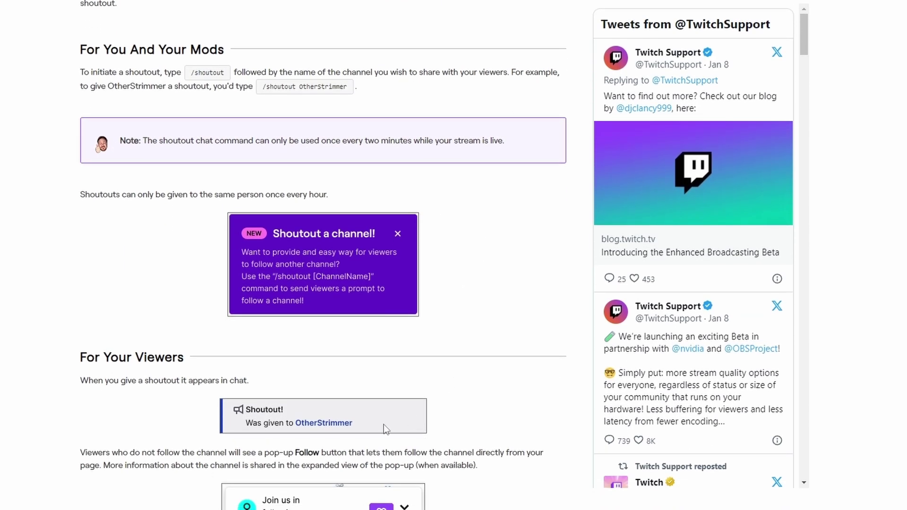
Read how shoutouts work for viewers and for the receiving channel in Twitch's shoutout help article
scroll(384, 424, down, 1)
scroll(166, 425, down, 1)
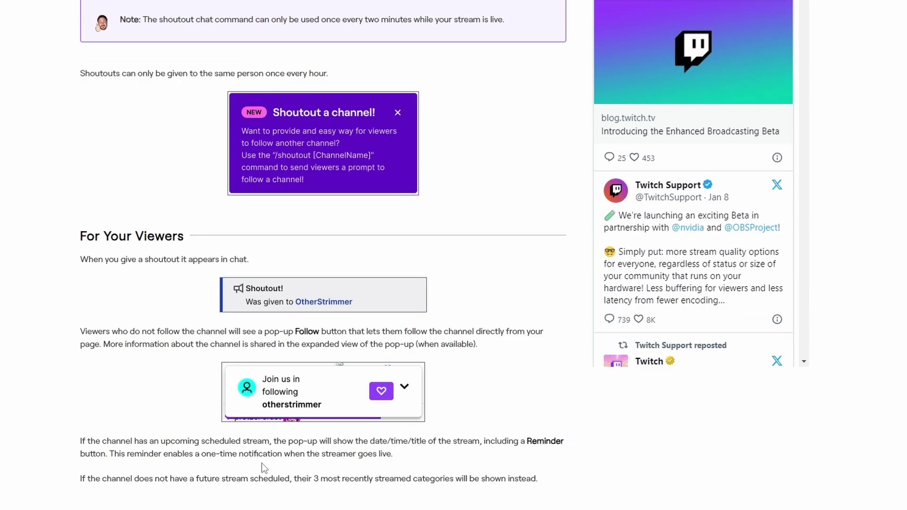
scroll(471, 505, down, 1)
scroll(471, 505, down, 1)
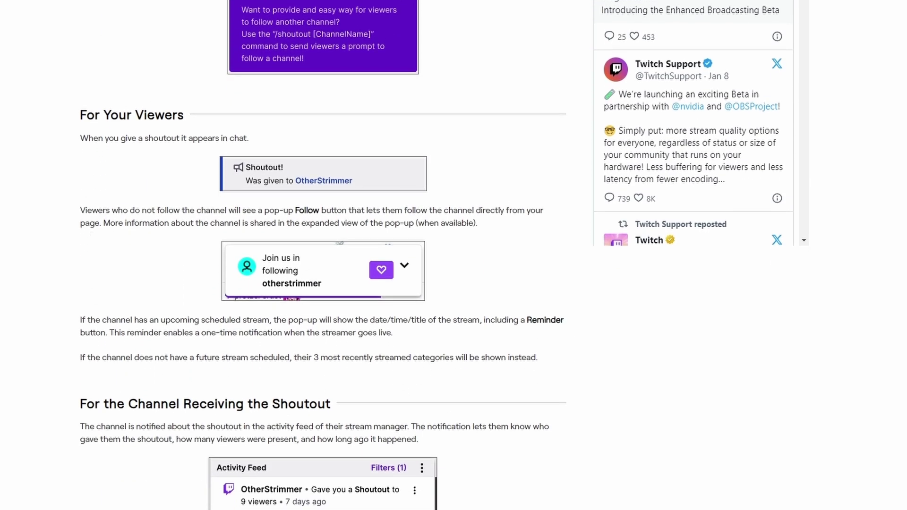
scroll(444, 255, down, 1)
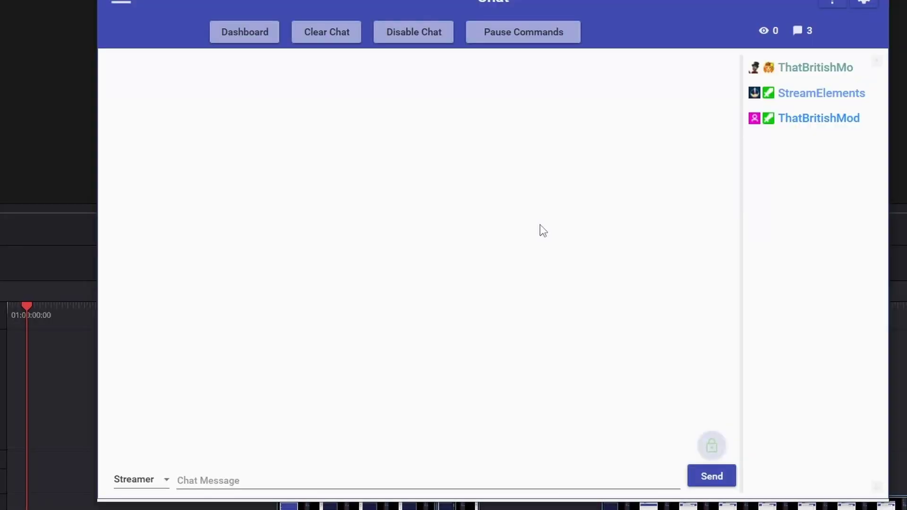
Switch to the bot's Chat page and send !so with a mention of the streamer's own account
click(355, 476)
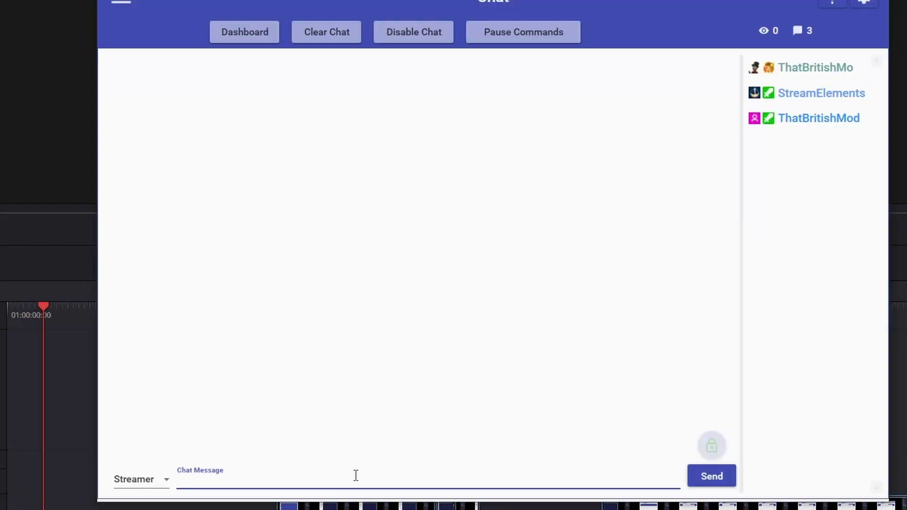
text(!so @)
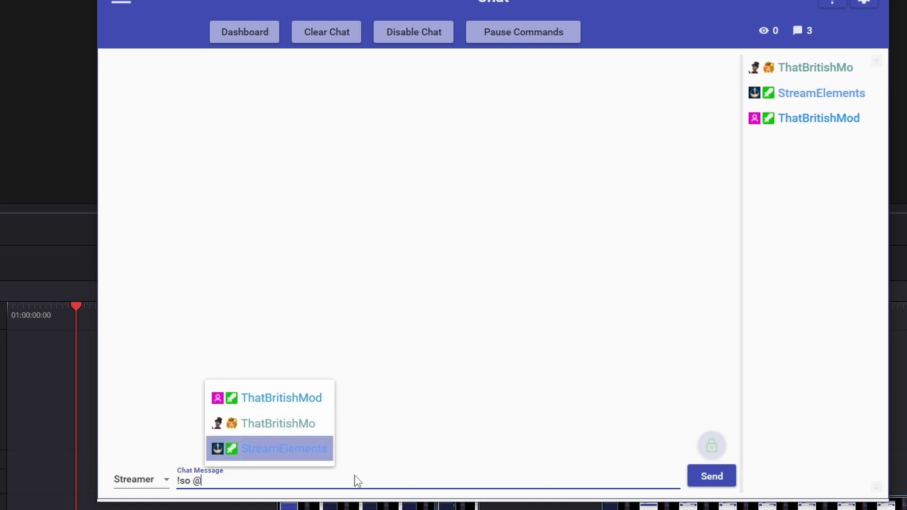
key(Up)
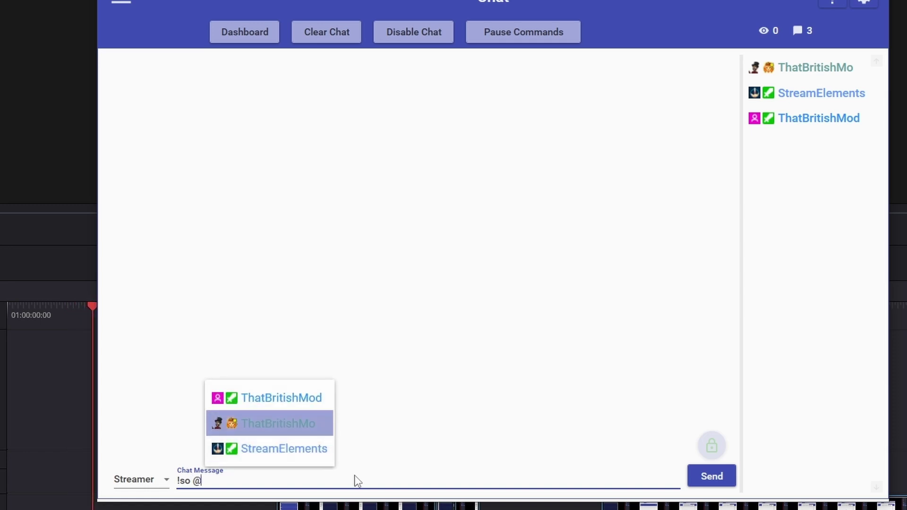
key(Tab)
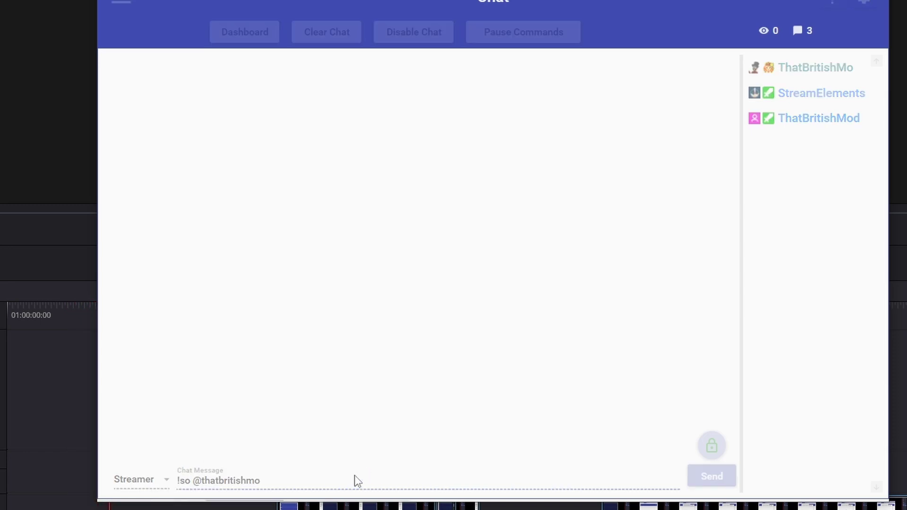
key(Return)
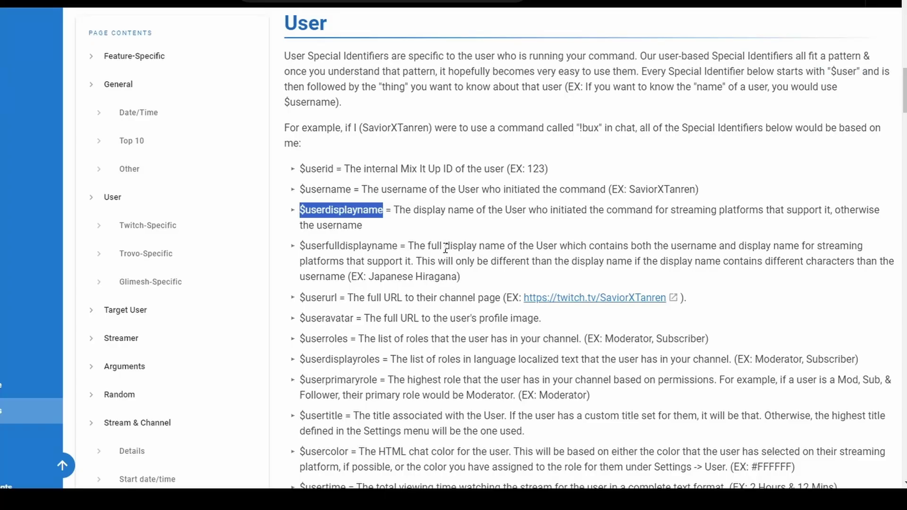
Read the wiki's Target User section, highlighting the targetuser___ prefix and the !shoutout example with a mentioned user
click(484, 204)
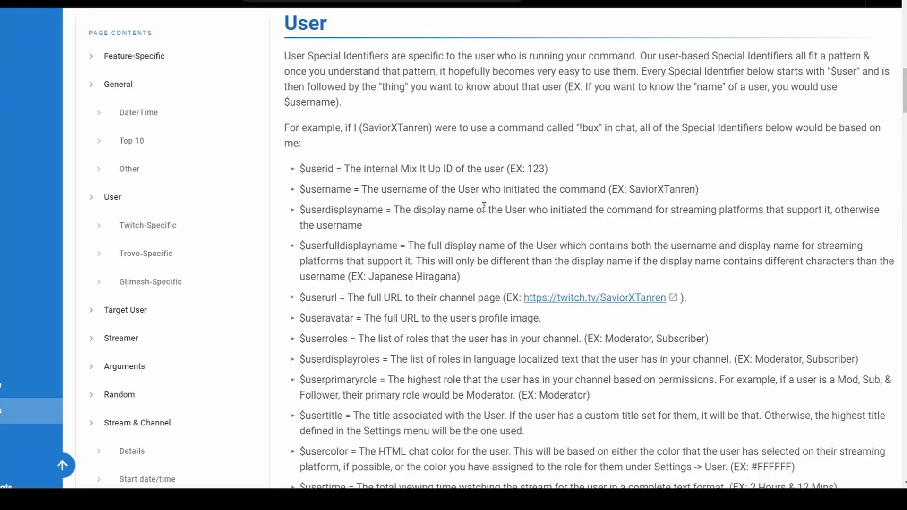
click(154, 322)
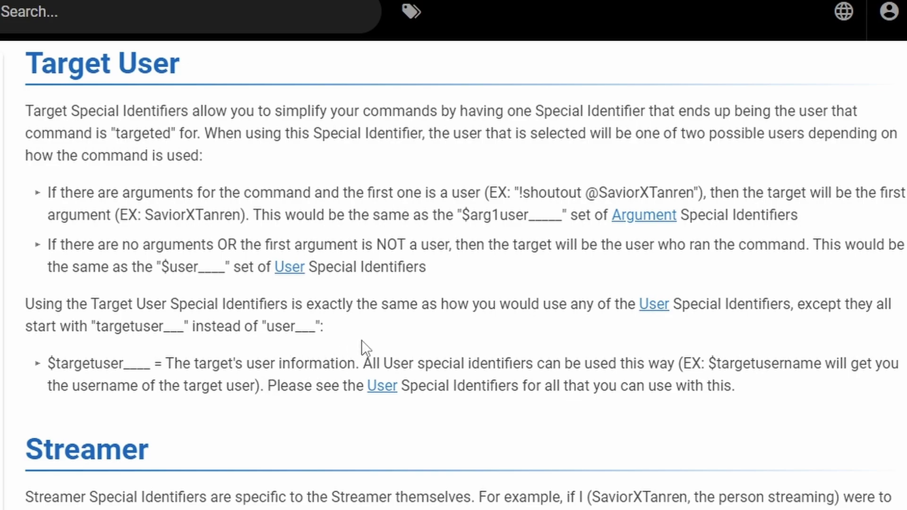
double_click(127, 326)
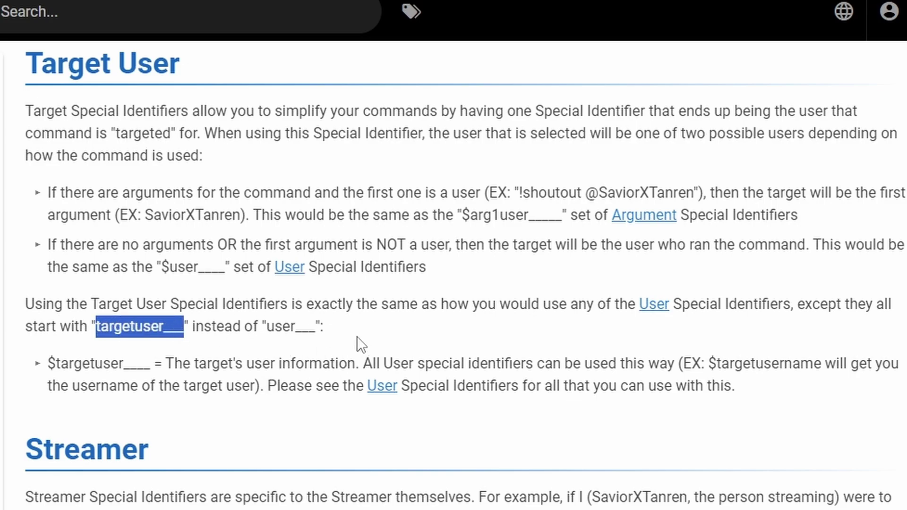
click(484, 323)
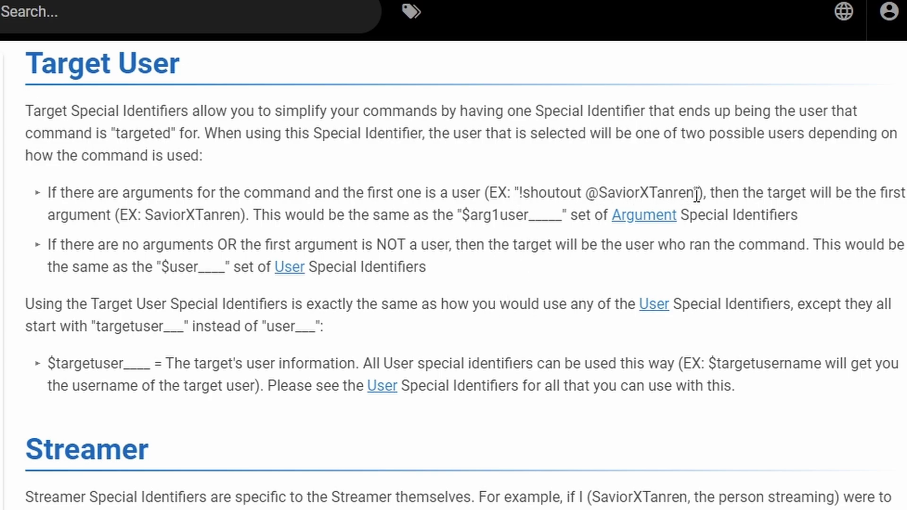
drag(697, 193, 519, 194)
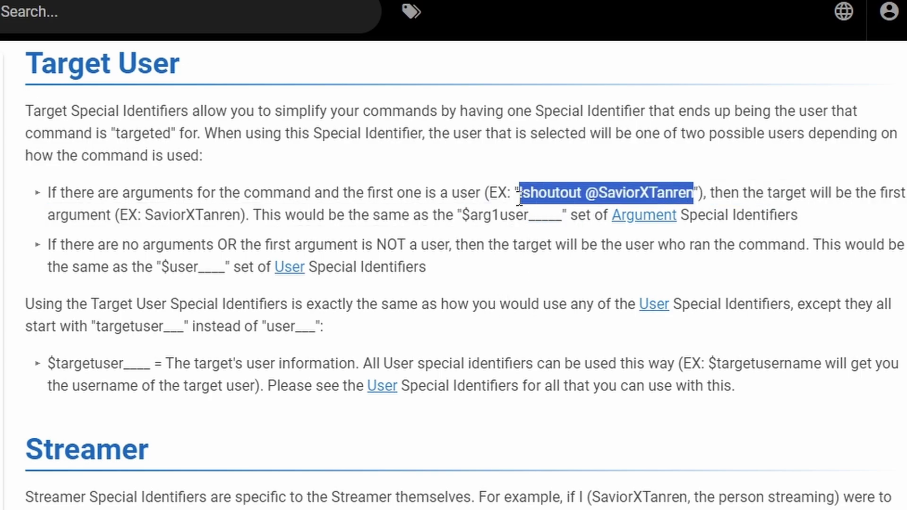
click(601, 153)
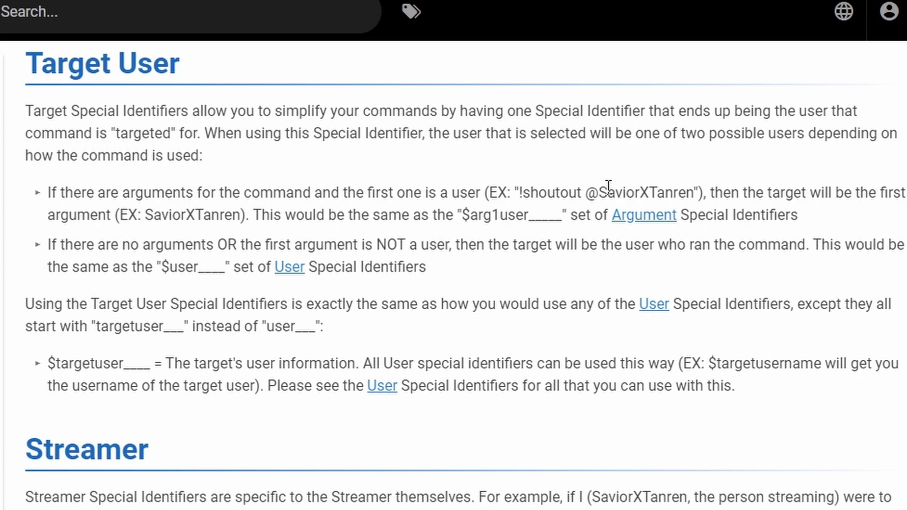
Follow the link from Target User to the User section and look through its list of identifiers
click(290, 267)
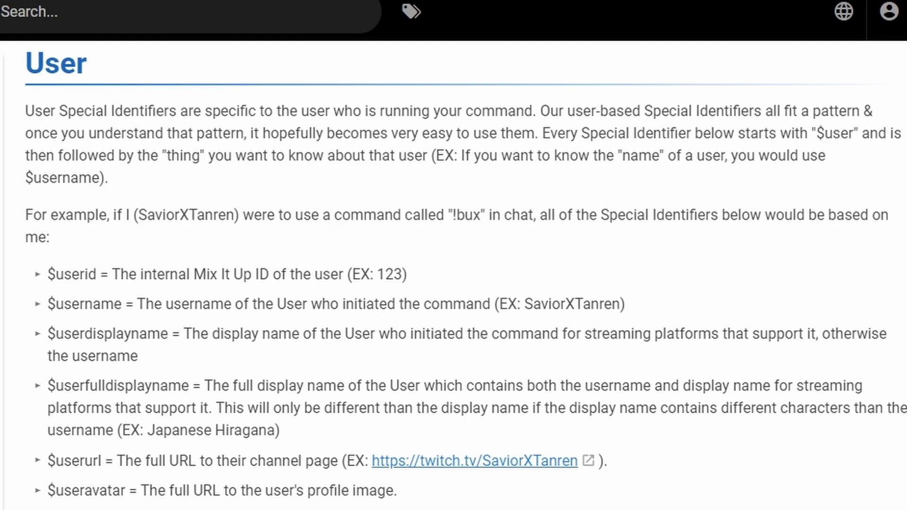
scroll(454, 274, down, 10)
scroll(411, 208, down, 2)
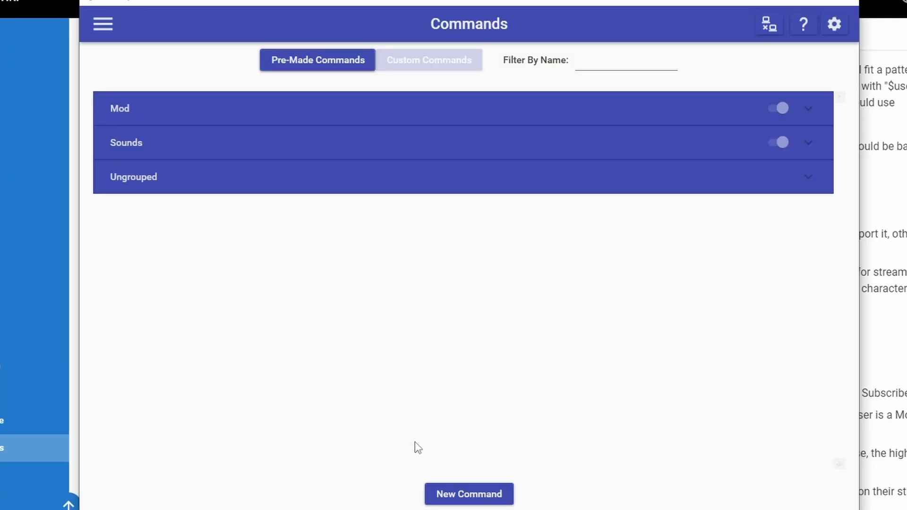
Create a new command in Mix It Up named "shout out" with the chat trigger so
click(470, 494)
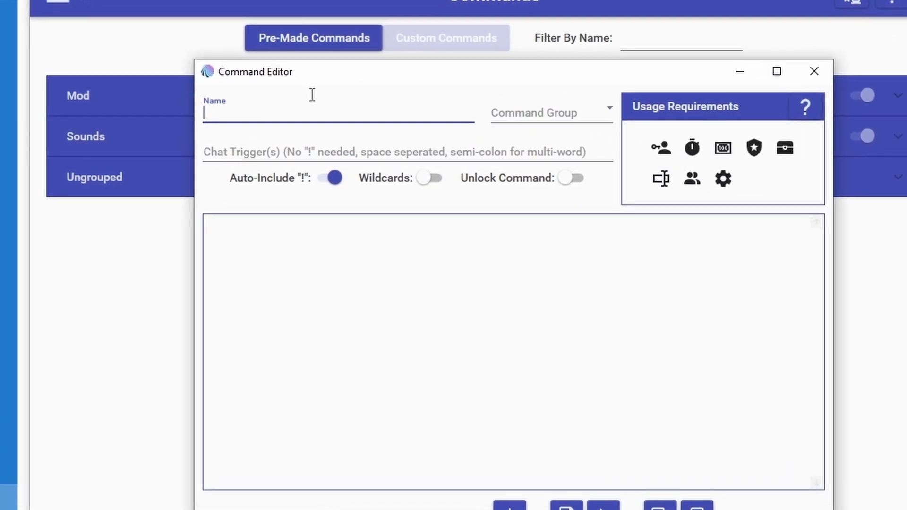
text(shout out)
key(Tab)
key(Tab)
text(so)
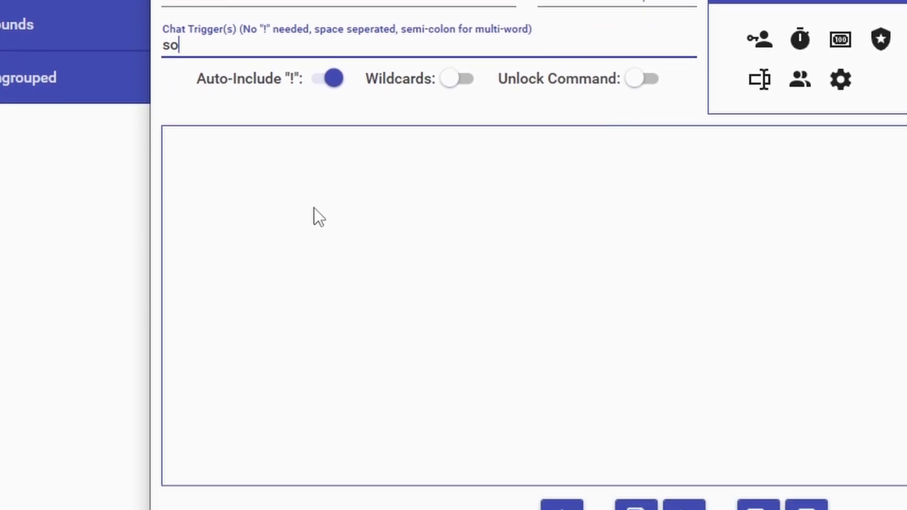
Add a Chat Message action reading "We love $targetuserdisplayname, they were playing $targetuserstreamgame at $targetuserurl"
click(480, 489)
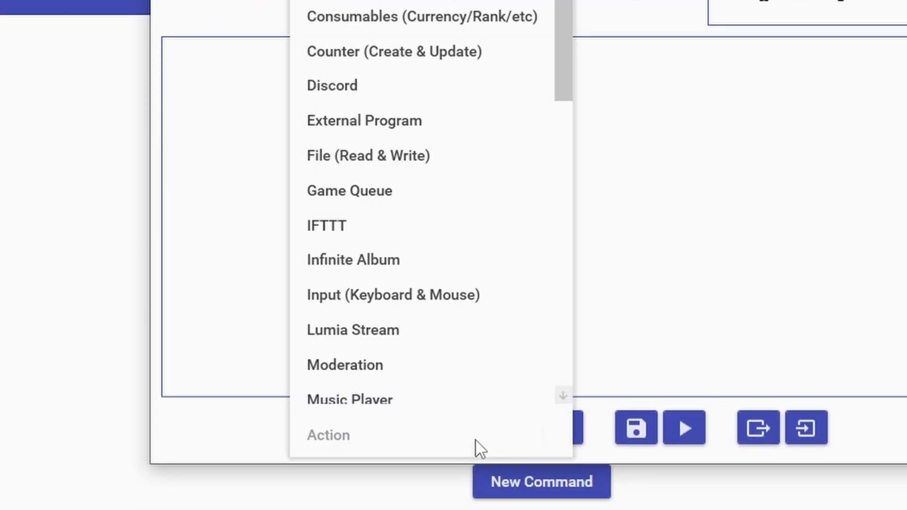
scroll(476, 430, down, 2)
scroll(480, 411, up, 2)
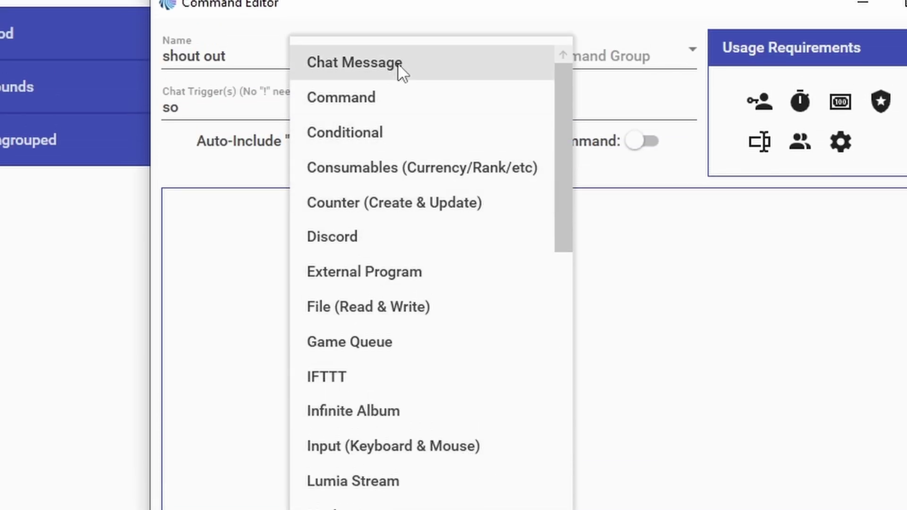
click(355, 62)
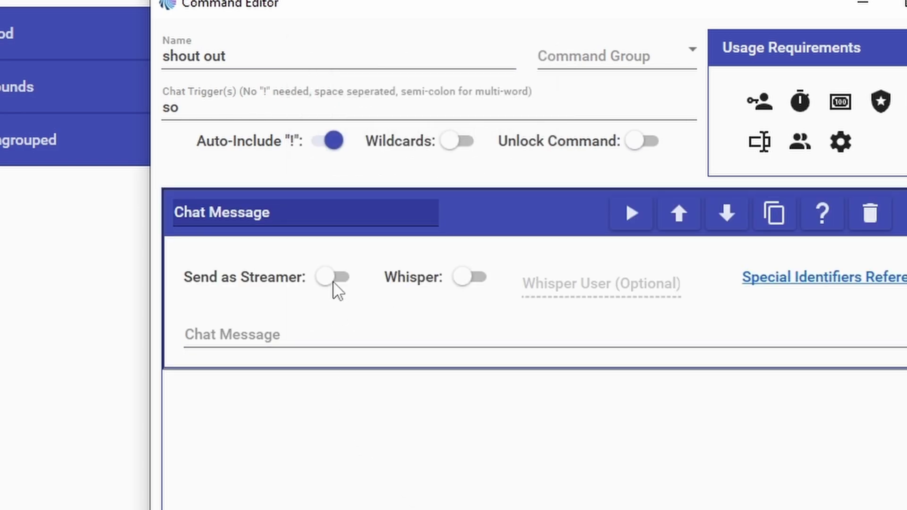
click(334, 334)
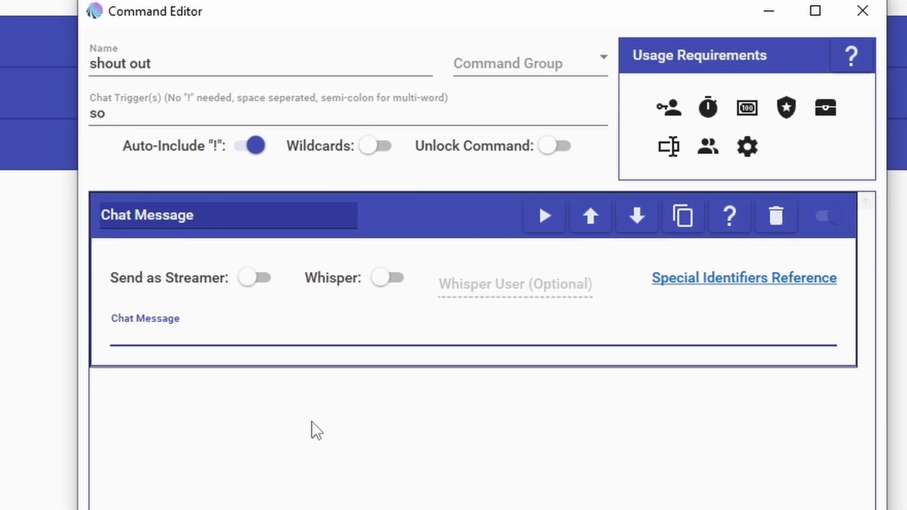
text(We love $targetuserdisplayname, they were playing $targetuserstreamgame at $targetuserurl)
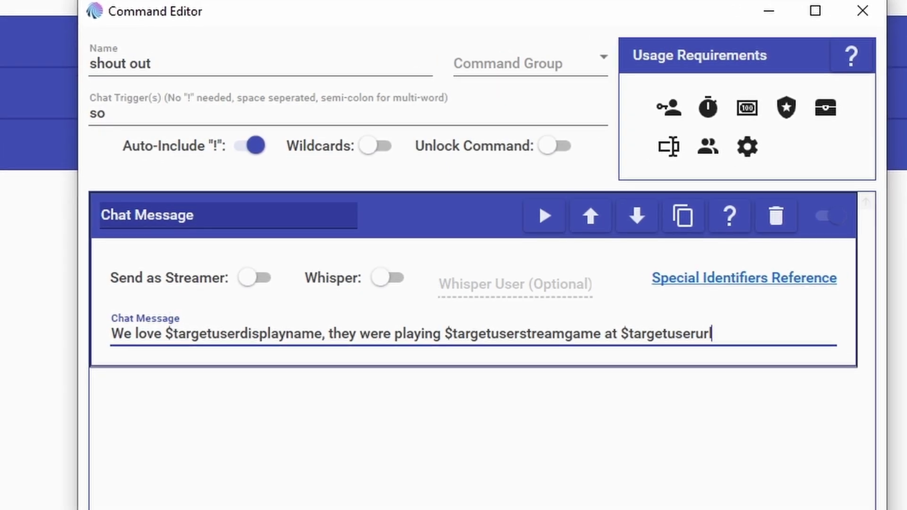
Restrict the shout out command's role requirement to Moderator
click(670, 113)
click(715, 266)
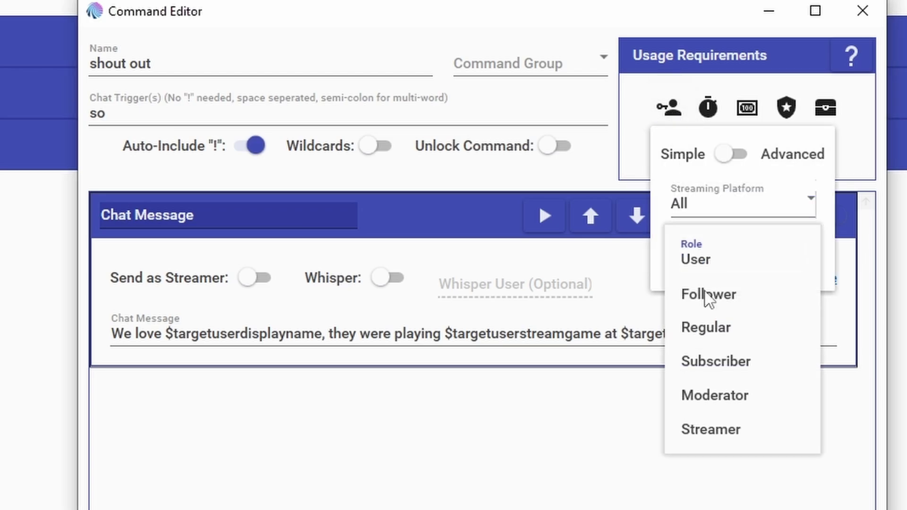
click(701, 396)
click(671, 416)
Open the chat message's test values and replace the username after the @ in Arguments with another channel's name
click(545, 216)
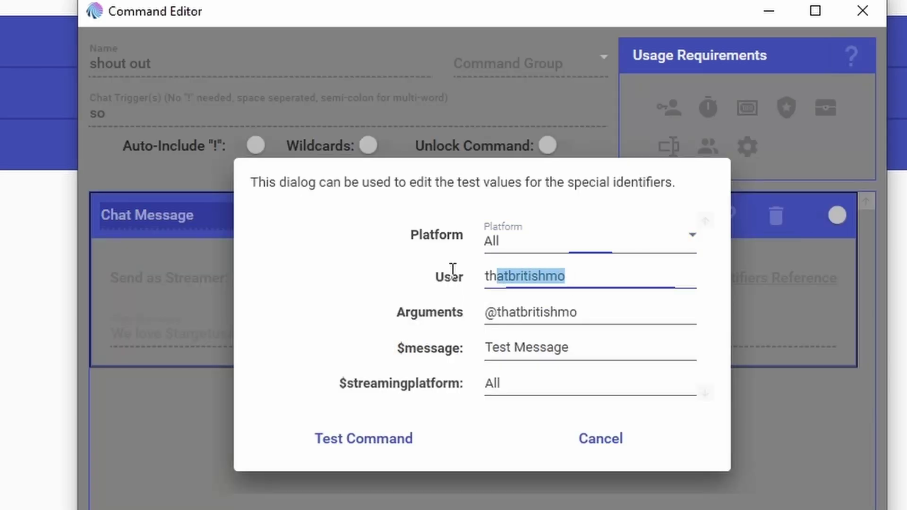
click(561, 305)
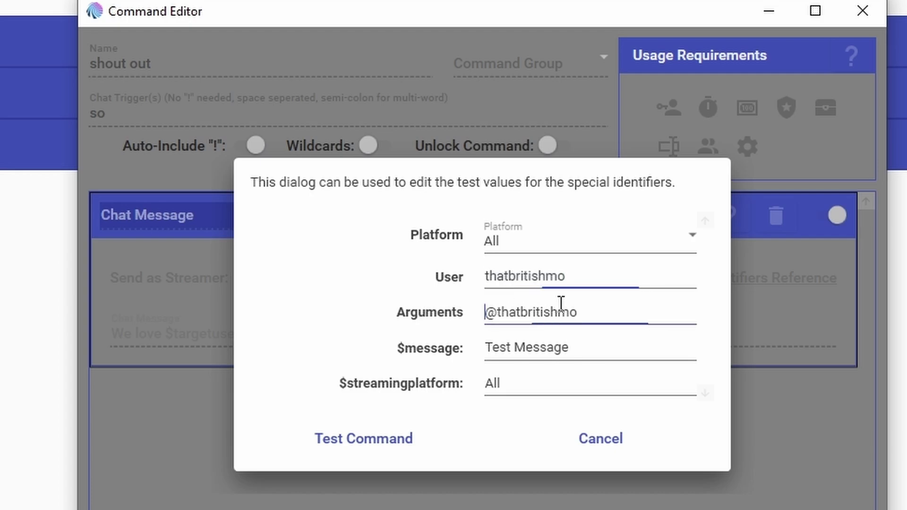
drag(585, 313, 493, 312)
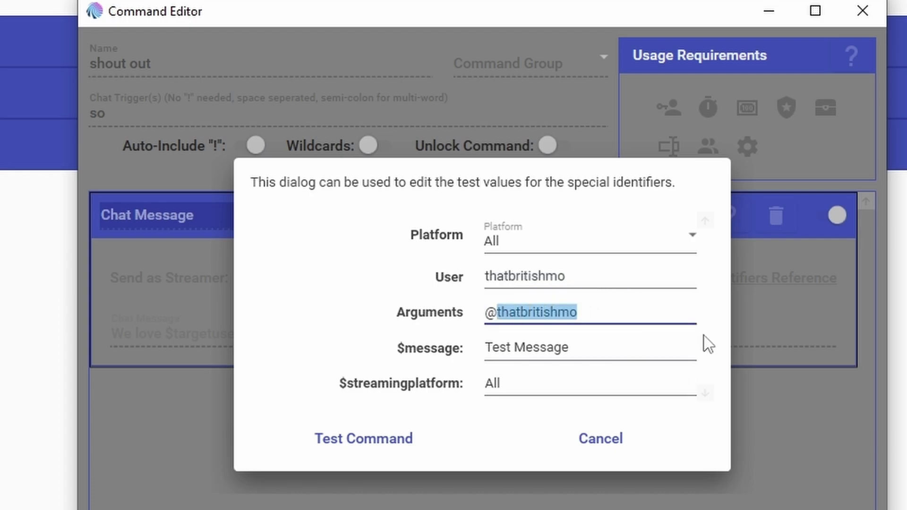
text(bim9)
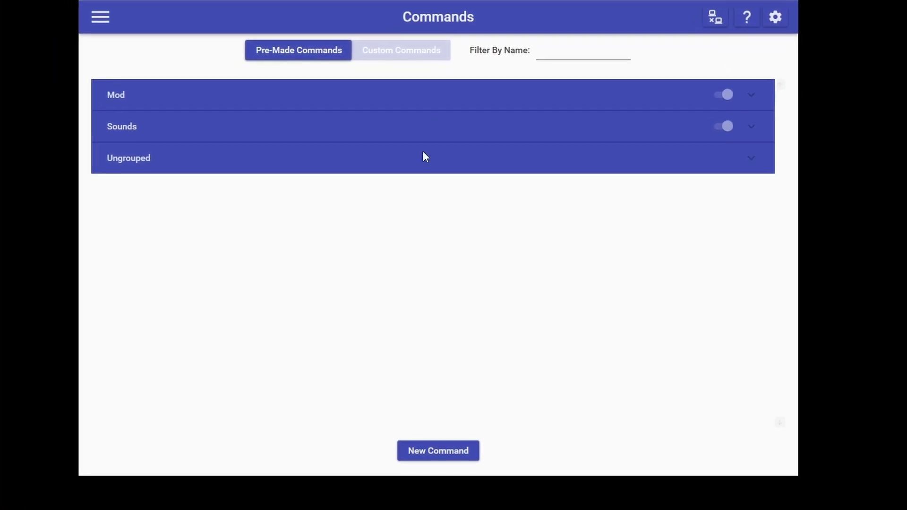
Create a new command named Mario with the chat trigger mario
click(442, 452)
click(274, 112)
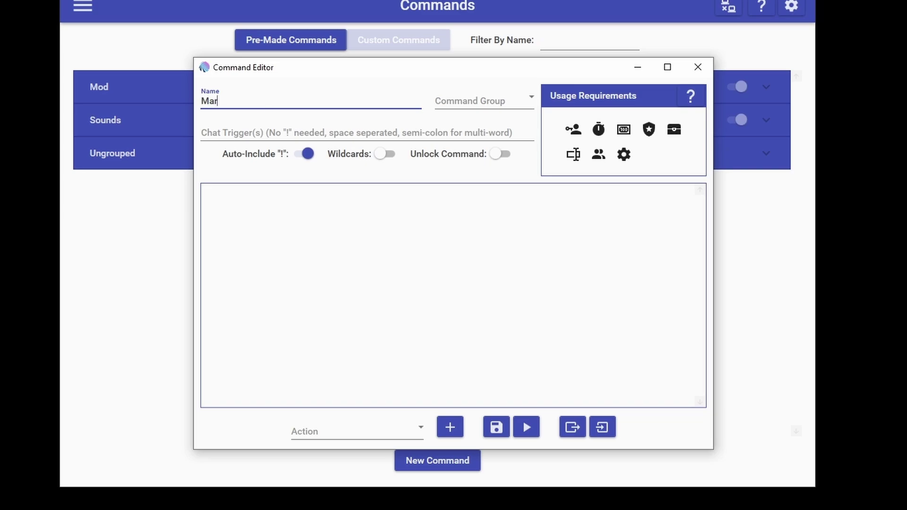
click(250, 132)
text(mario)
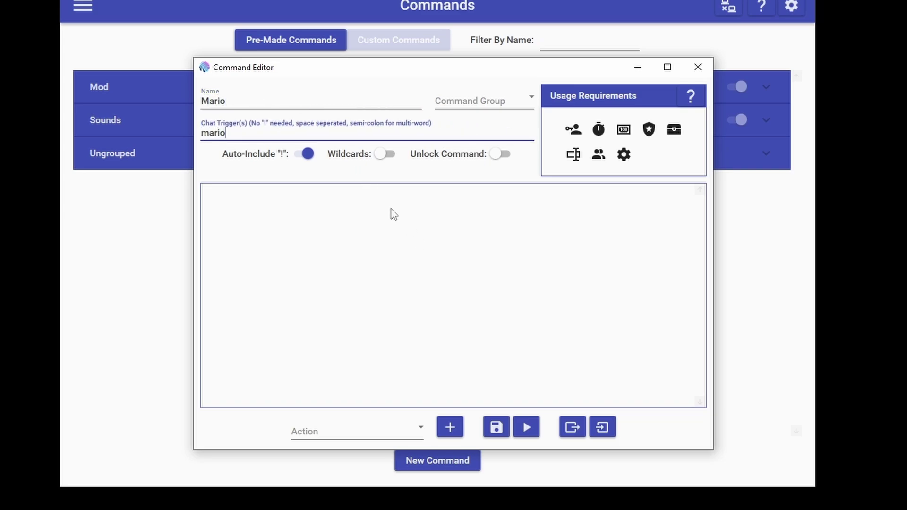
Add a Sound action to the Mario command
click(340, 431)
scroll(374, 293, down, 4)
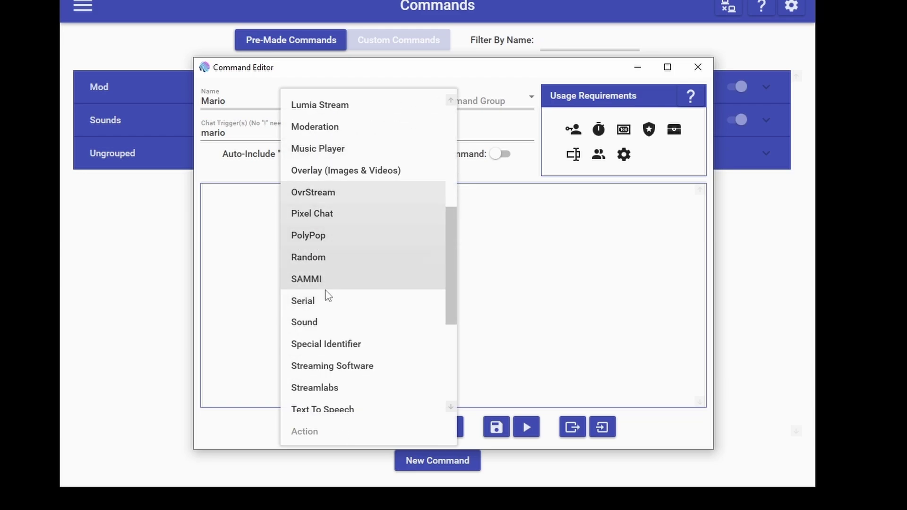
click(306, 323)
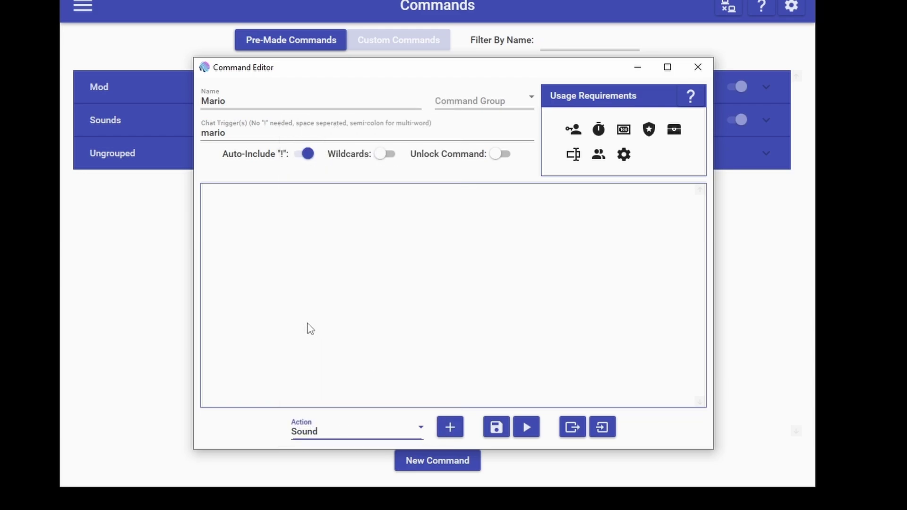
click(451, 430)
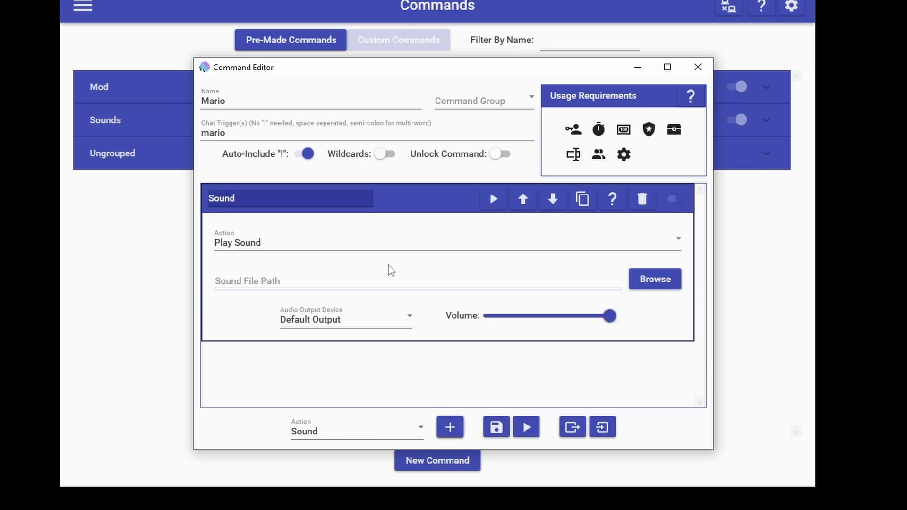
Set the Mario command's sound file to Mario-coin-sound.mp3 from the Stream Sounds folder and test-run the command
click(645, 287)
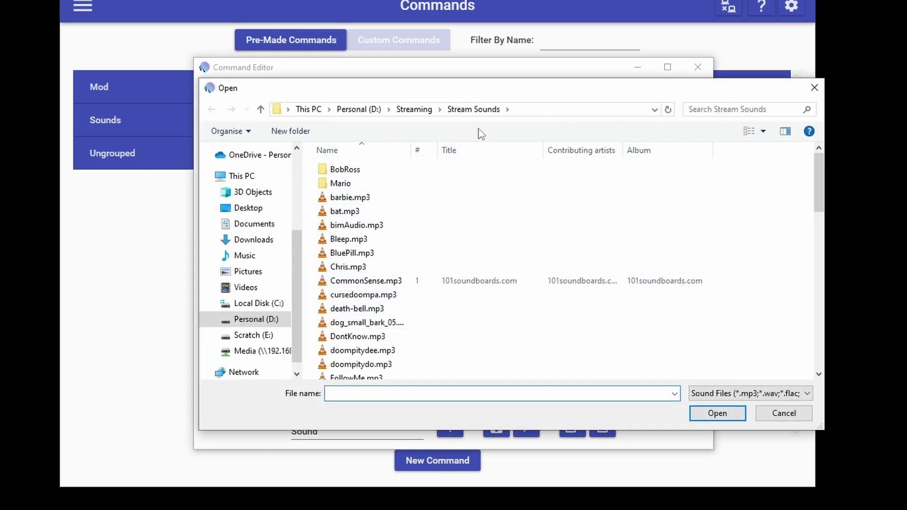
drag(411, 152, 466, 158)
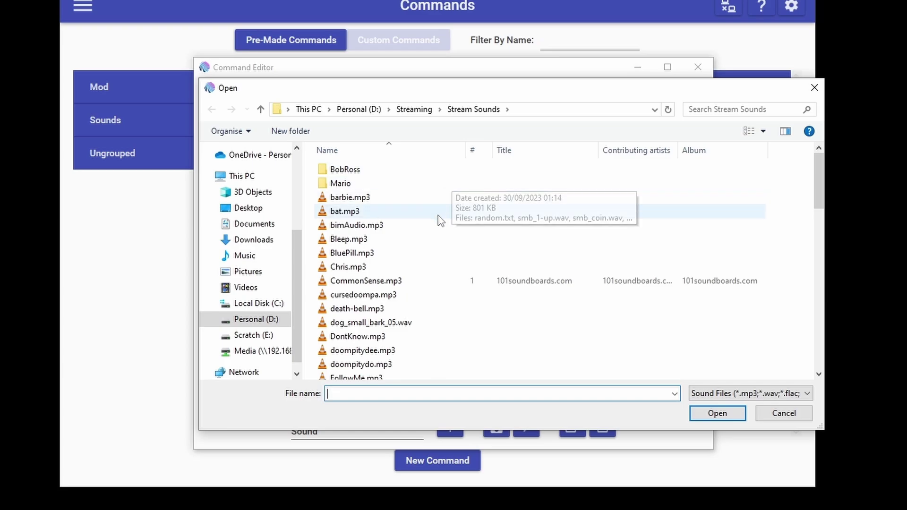
scroll(439, 226, down, 5)
scroll(437, 255, down, 2)
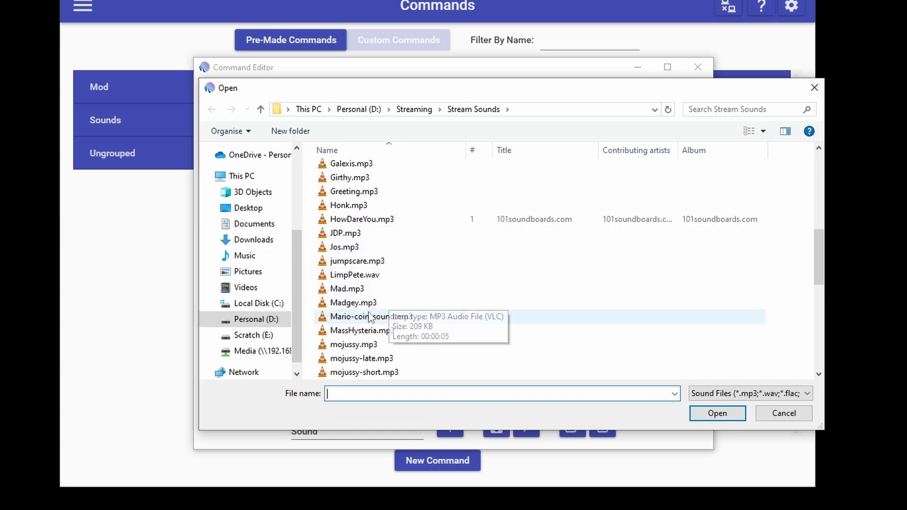
double_click(397, 321)
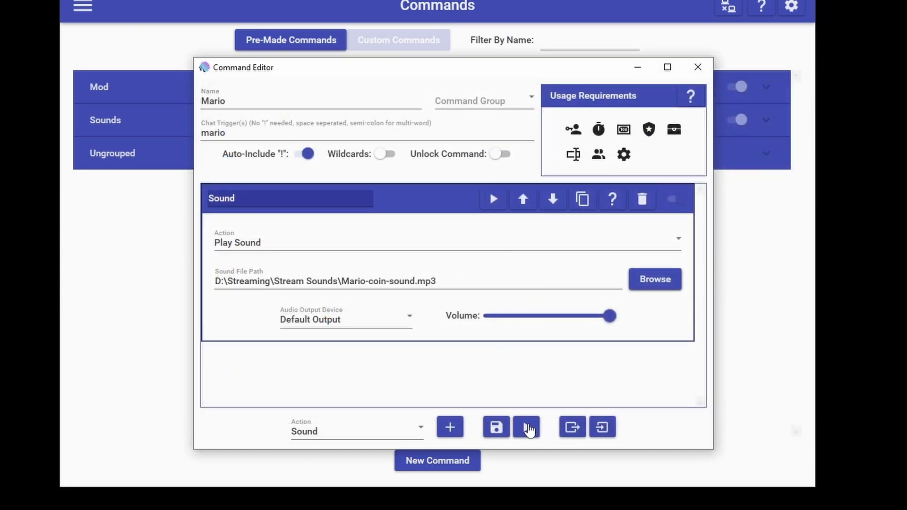
click(527, 428)
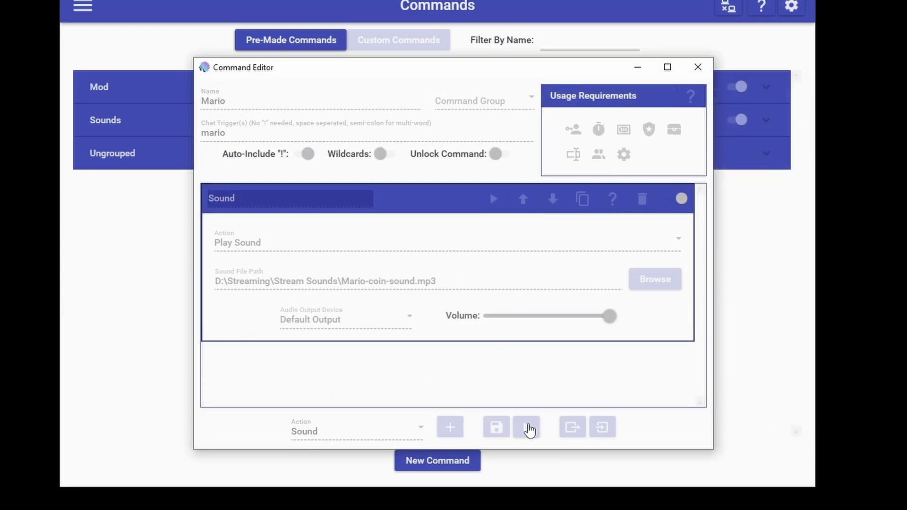
click(394, 349)
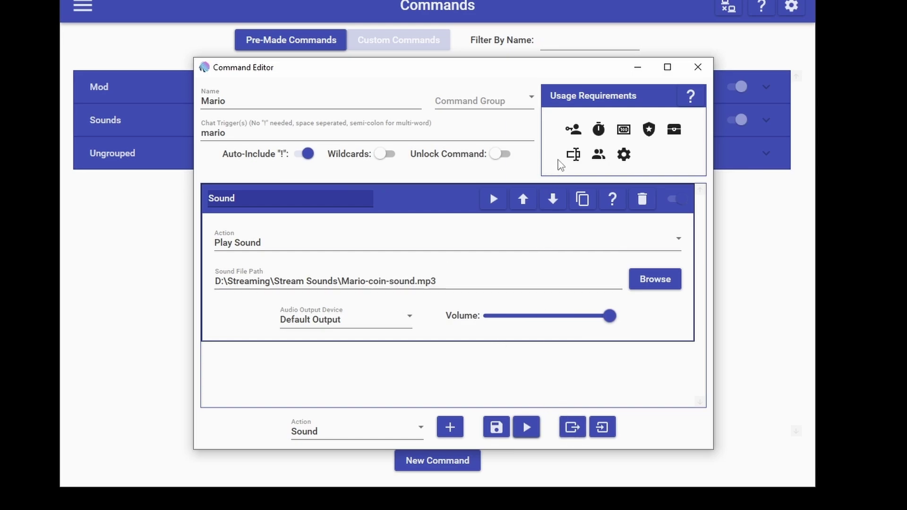
Give the Mario command a Standard cooldown of 10 seconds and save the command
click(599, 130)
double_click(713, 173)
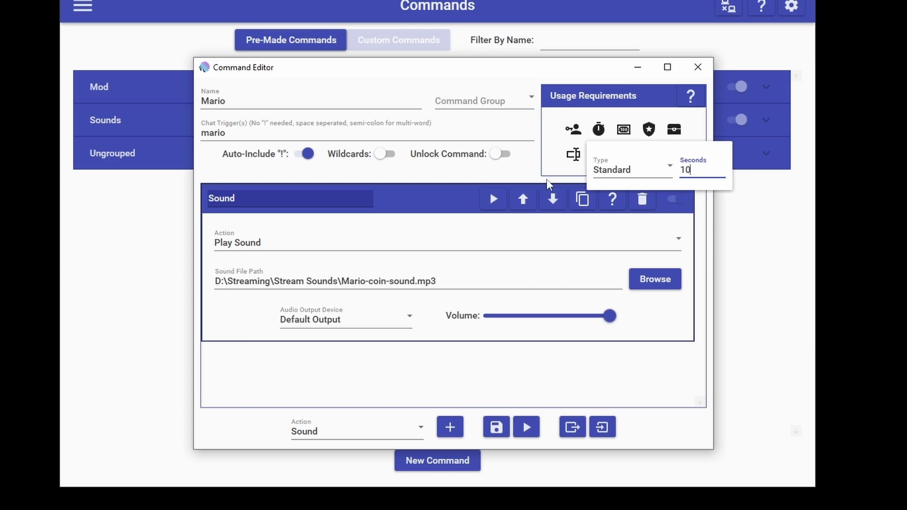
click(529, 179)
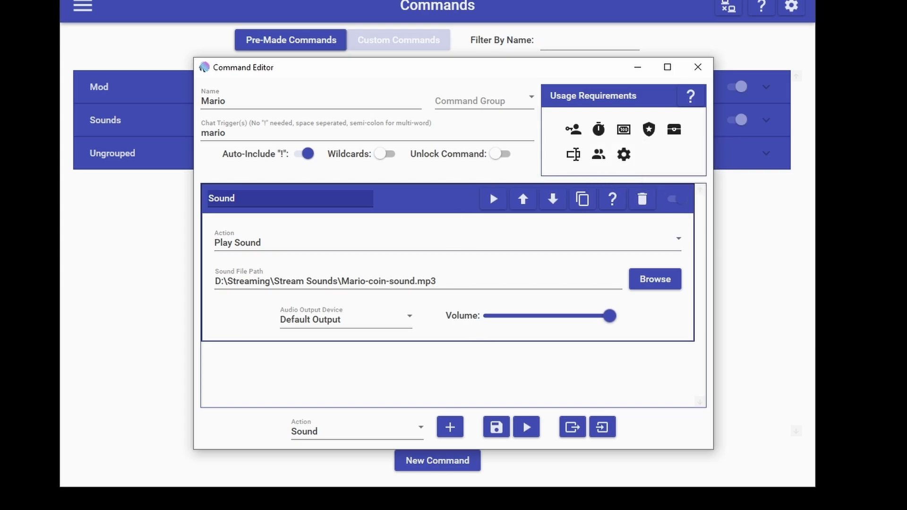
click(497, 434)
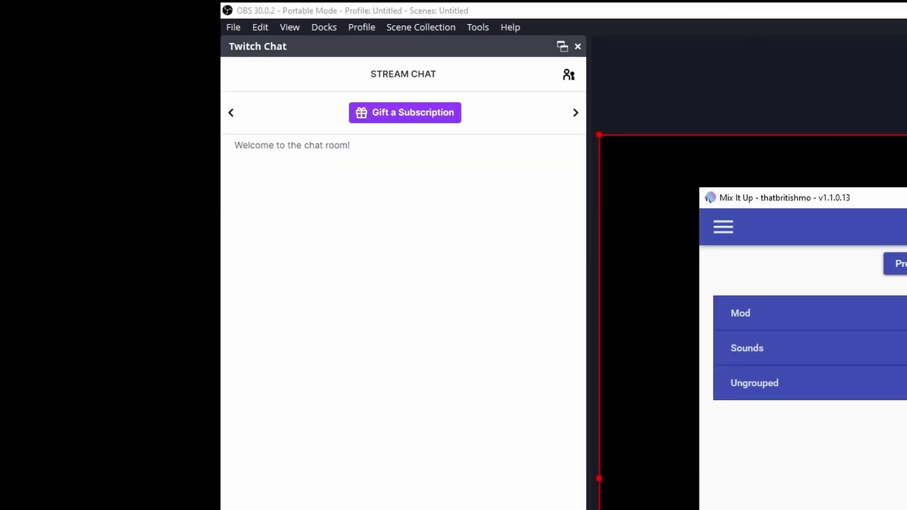
Switch to File Explorer and check the video details, including frame width and height, in the properties of Donald.mp4
key(alt+Tab)
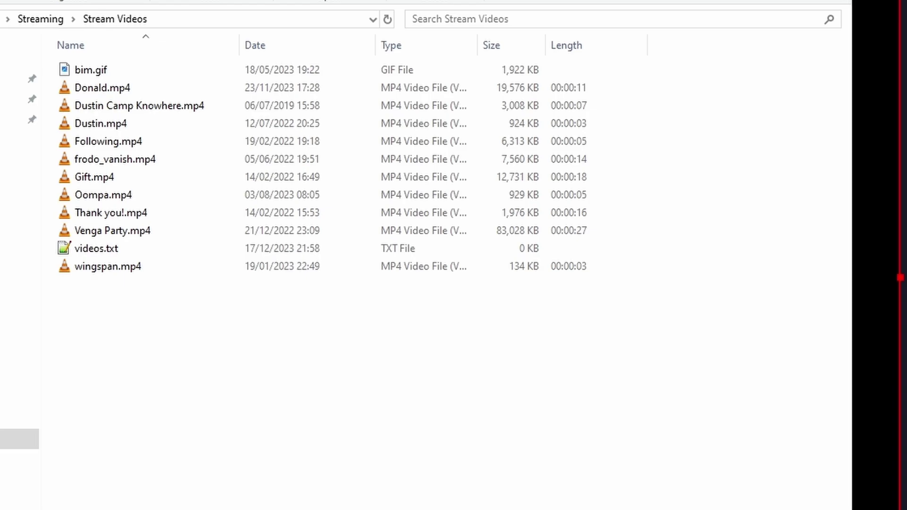
double_click(141, 89)
key(shift+F10)
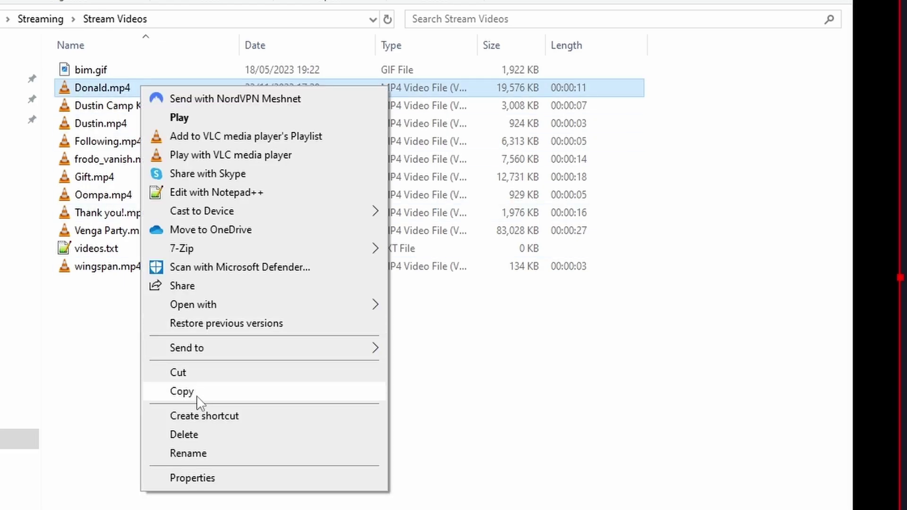
click(218, 479)
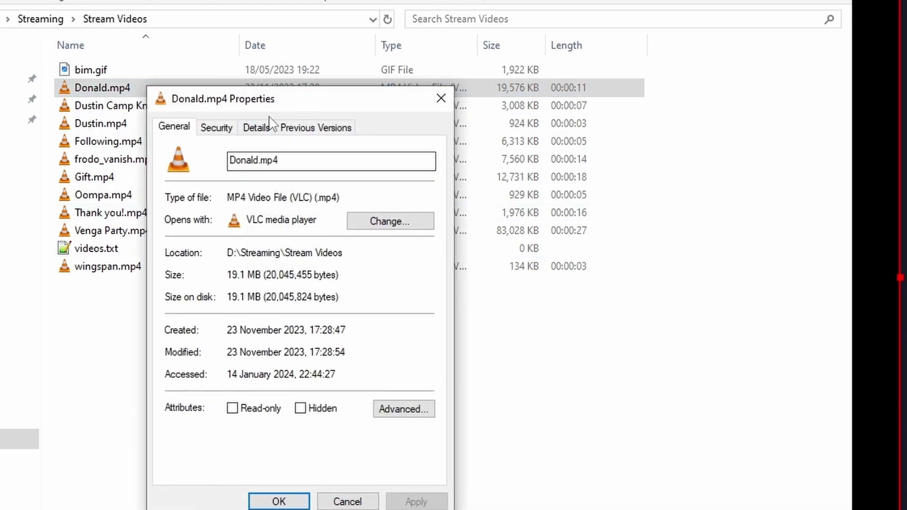
click(256, 128)
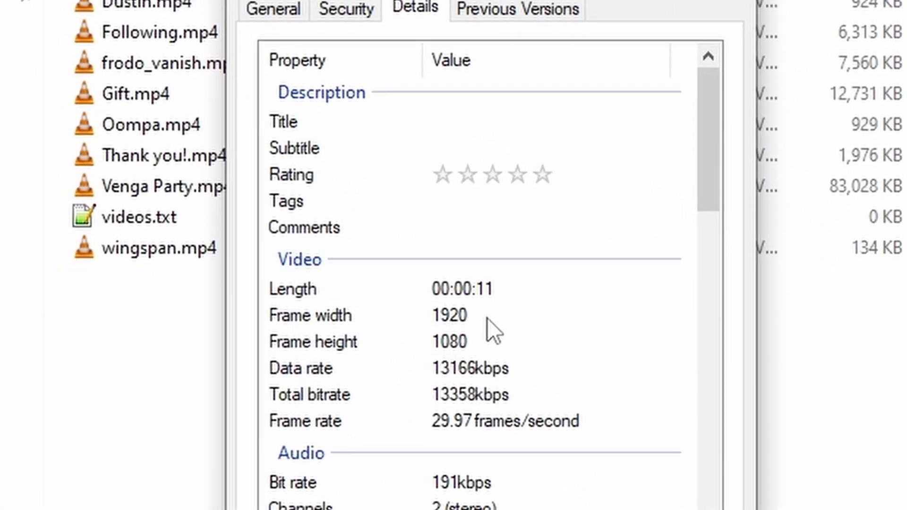
scroll(520, 347, down, 1)
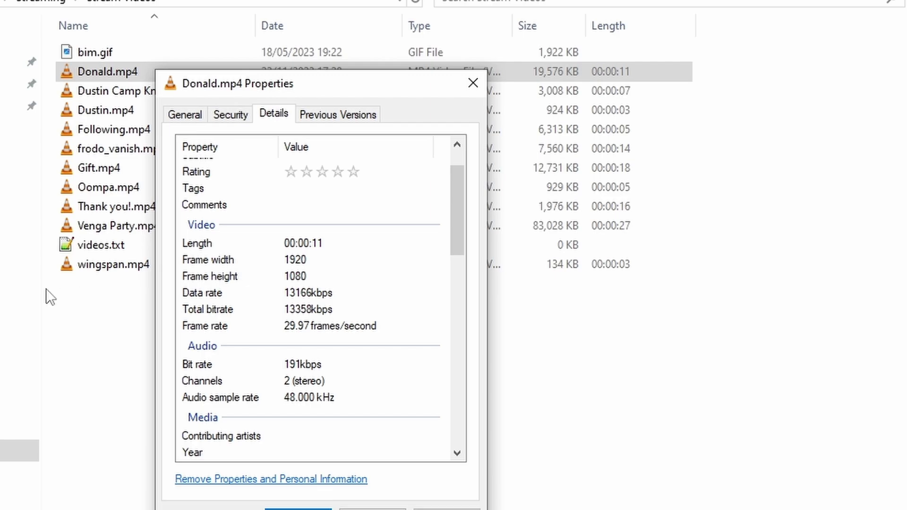
key(Escape)
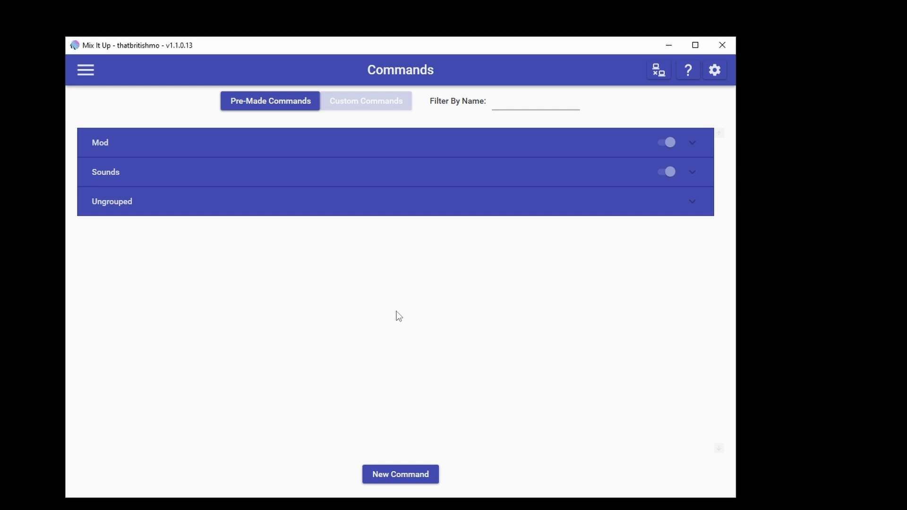
Create a new command named Donald with the chat trigger donald
click(388, 476)
click(264, 130)
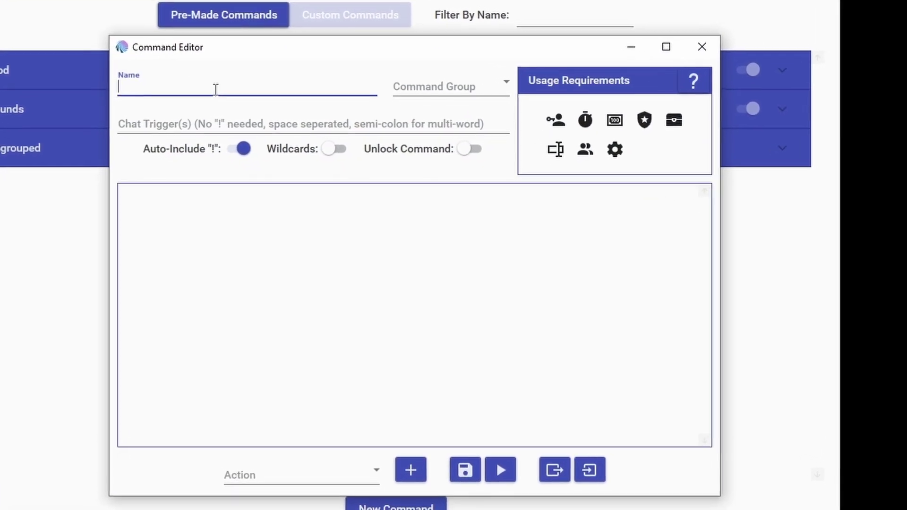
text(Donald)
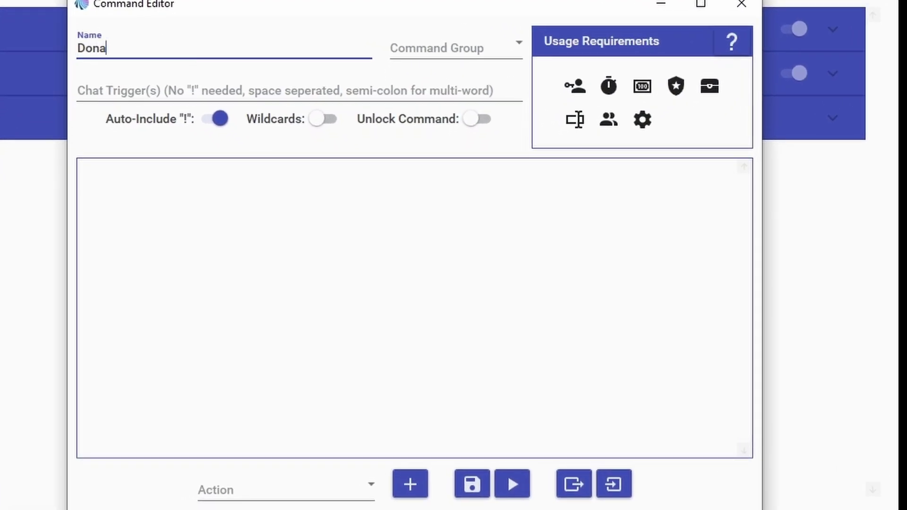
click(179, 89)
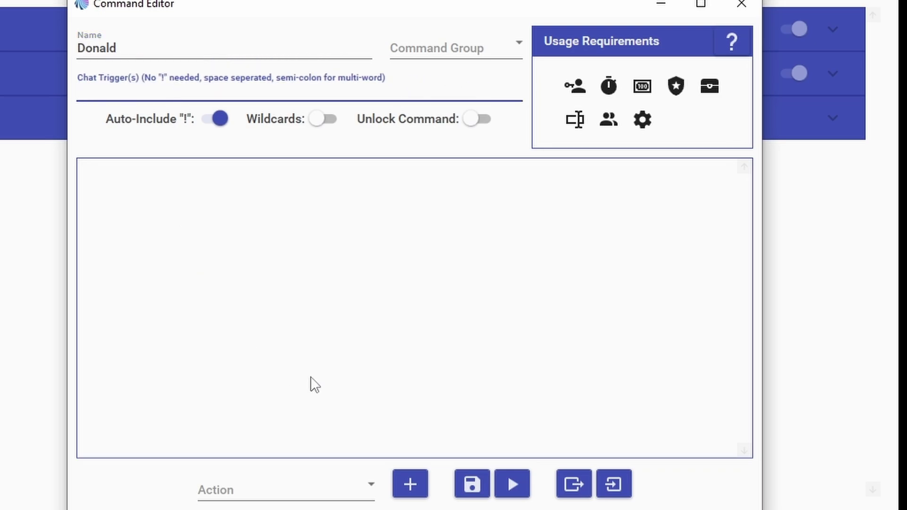
text(donald)
Add an Overlay (Images & Videos) action to the Donald command and set its action type to Video
click(261, 490)
scroll(340, 254, down, 1)
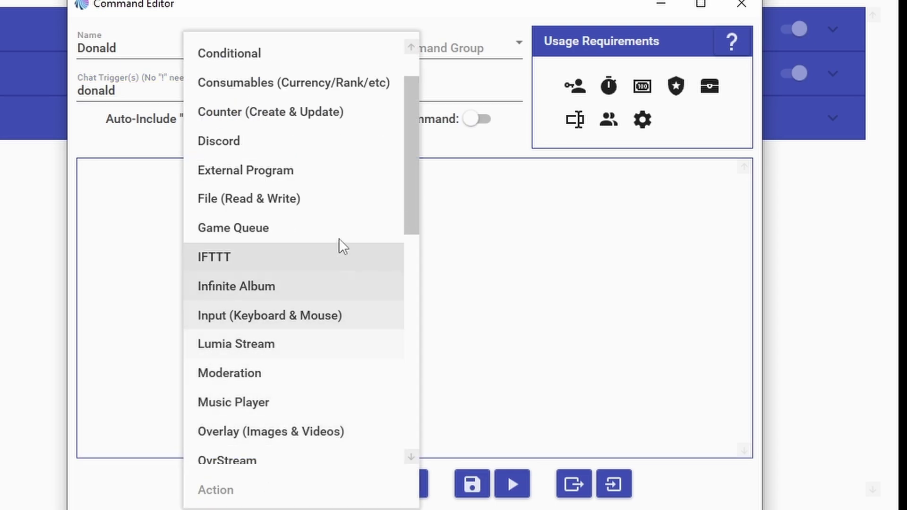
drag(411, 166, 405, 281)
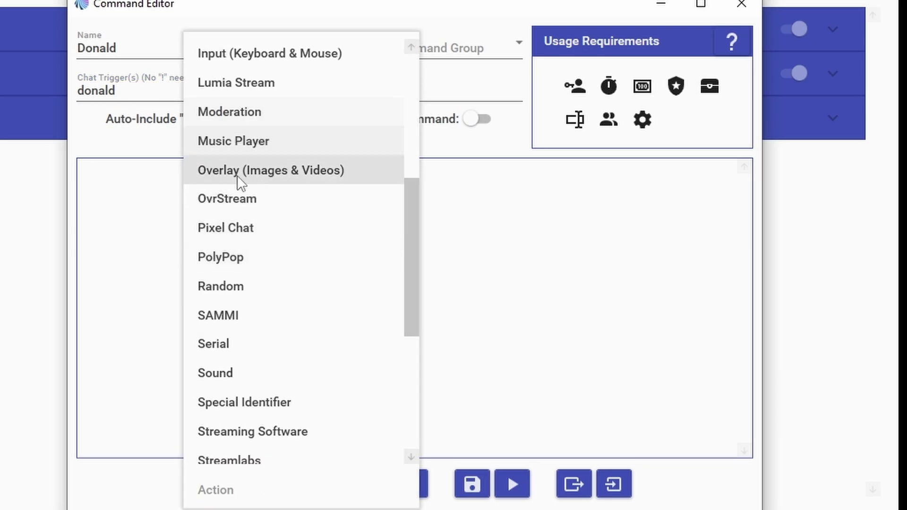
click(317, 170)
click(412, 487)
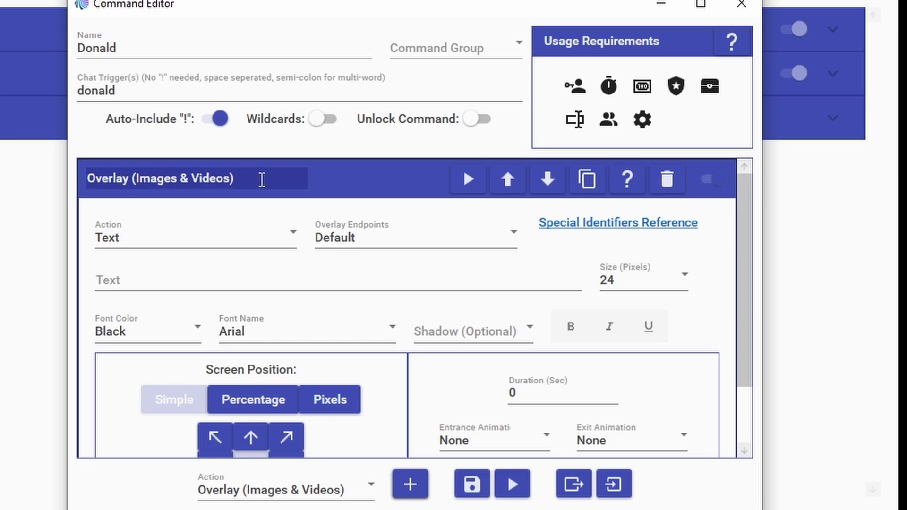
click(126, 242)
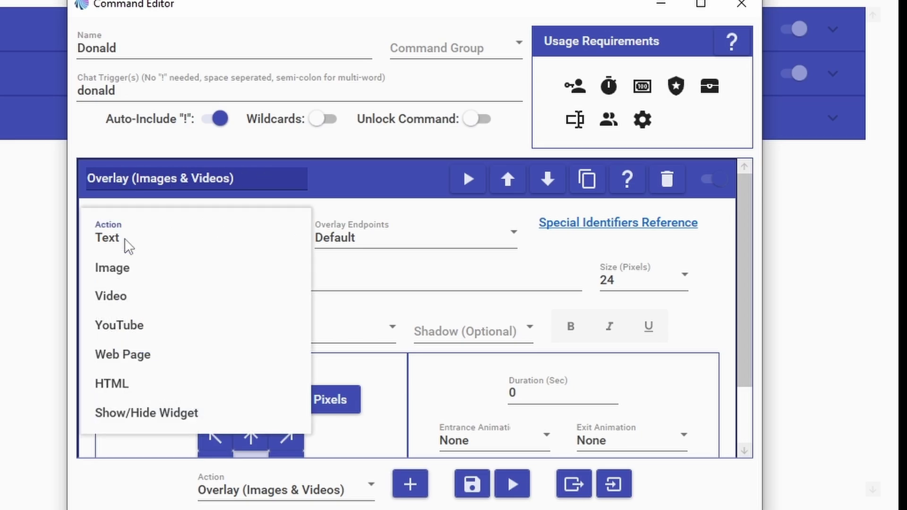
click(105, 298)
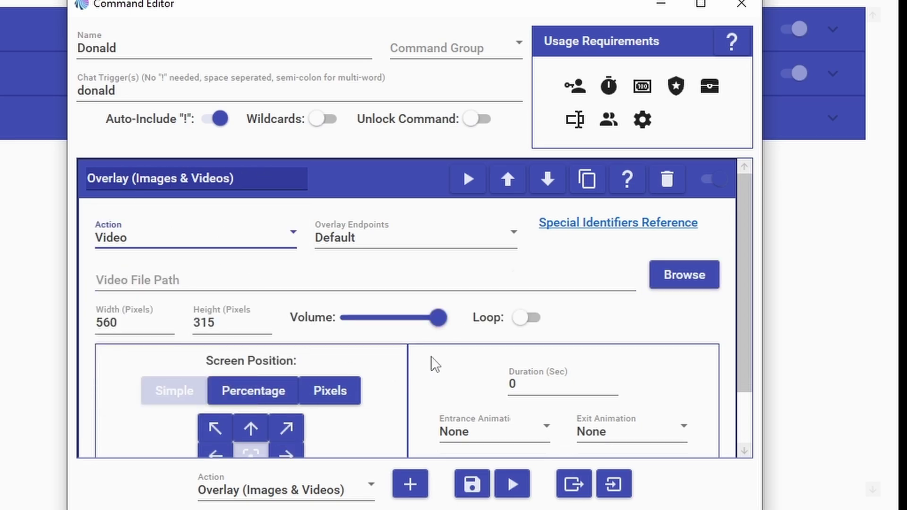
scroll(369, 302, down, 1)
Review the overlay action's available types and overlay endpoints, keeping Video and Default
click(277, 185)
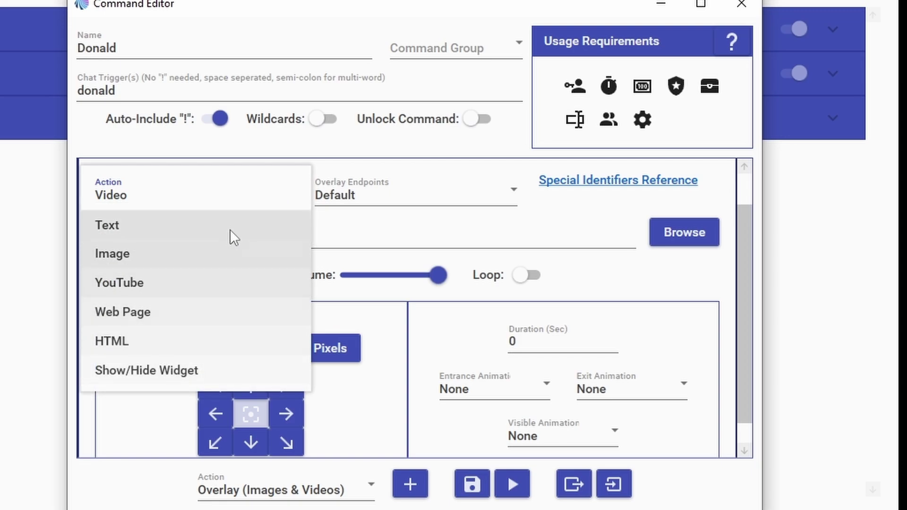
click(397, 233)
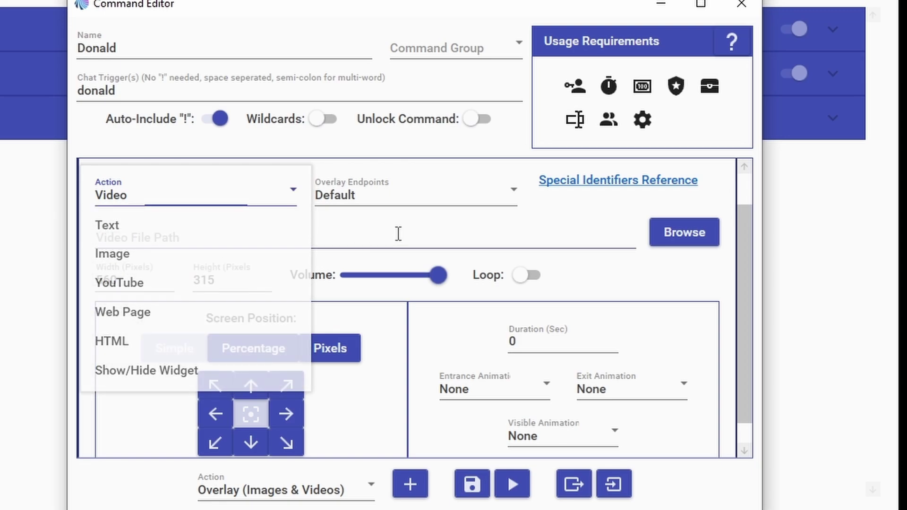
click(354, 203)
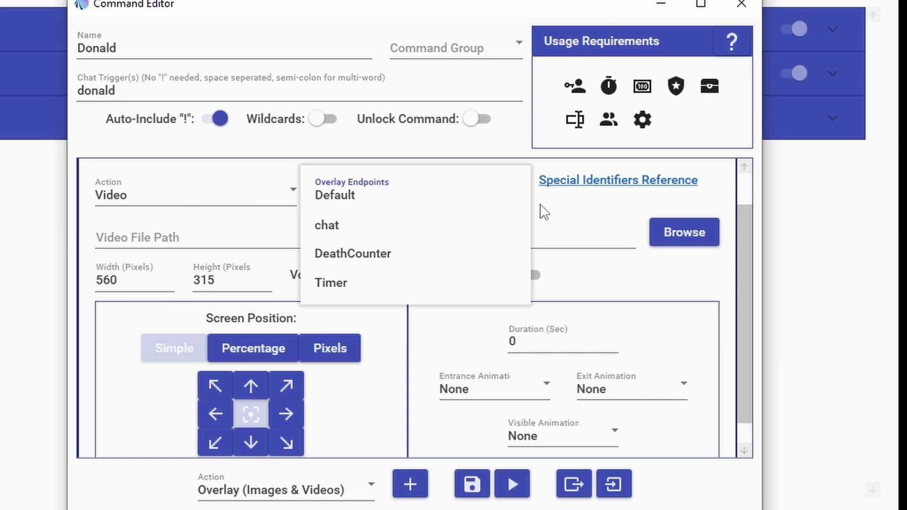
click(538, 213)
click(343, 198)
click(568, 219)
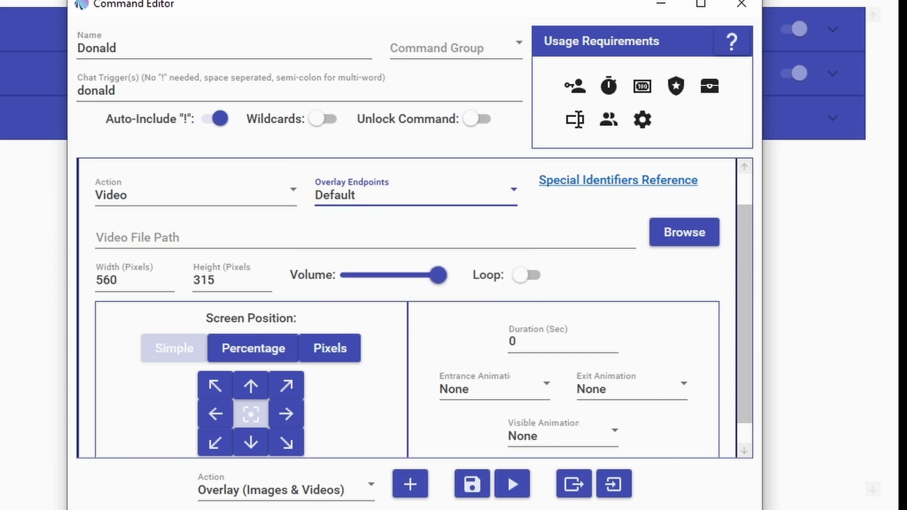
Set the overlay's video file path to D:\Streaming\Stream Videos\Donald.mp4
key(alt+Tab)
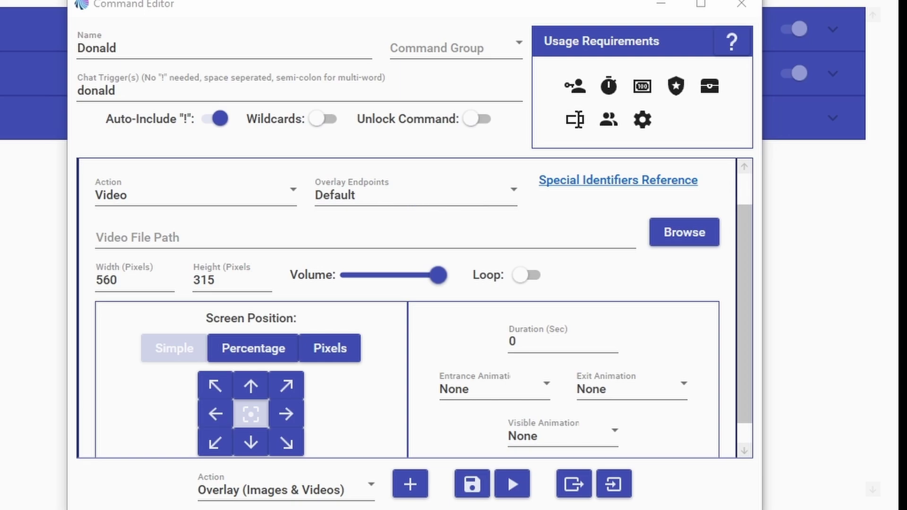
click(449, 237)
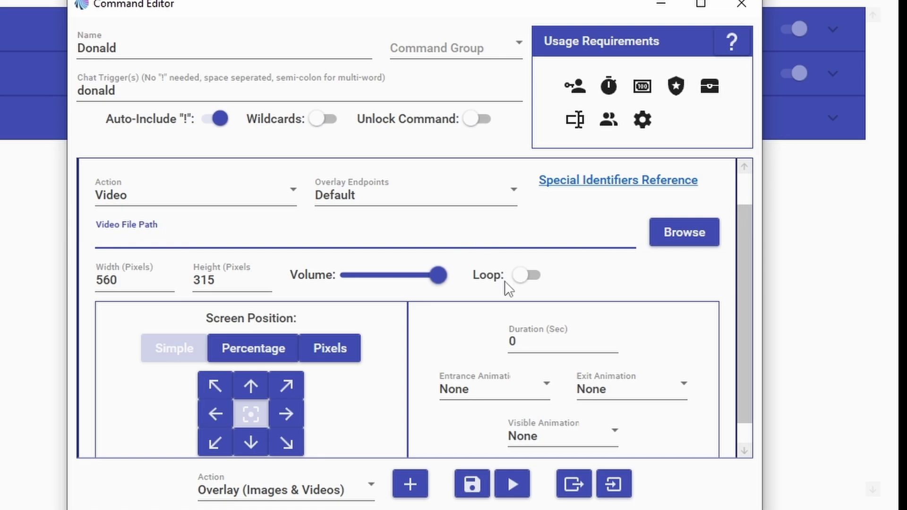
scroll(506, 290, down, 1)
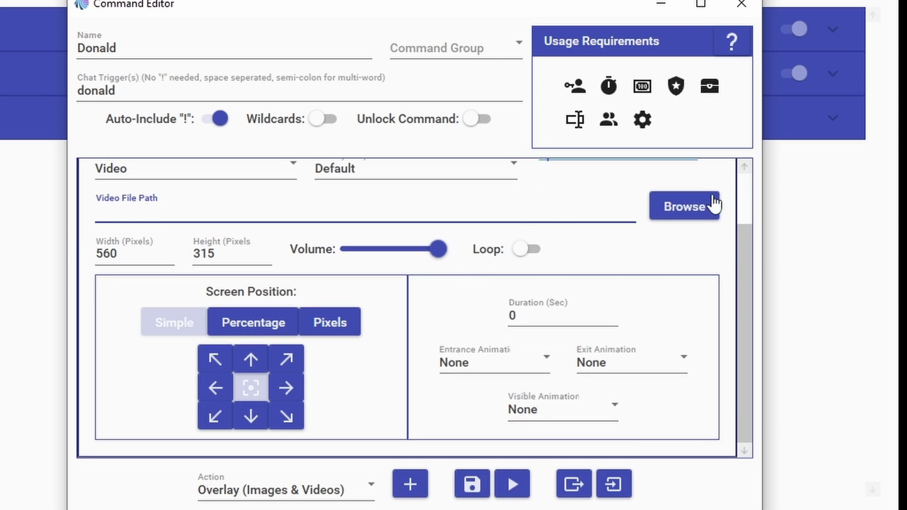
text(D:\Streaming\Stream Videos\Donald.mp4)
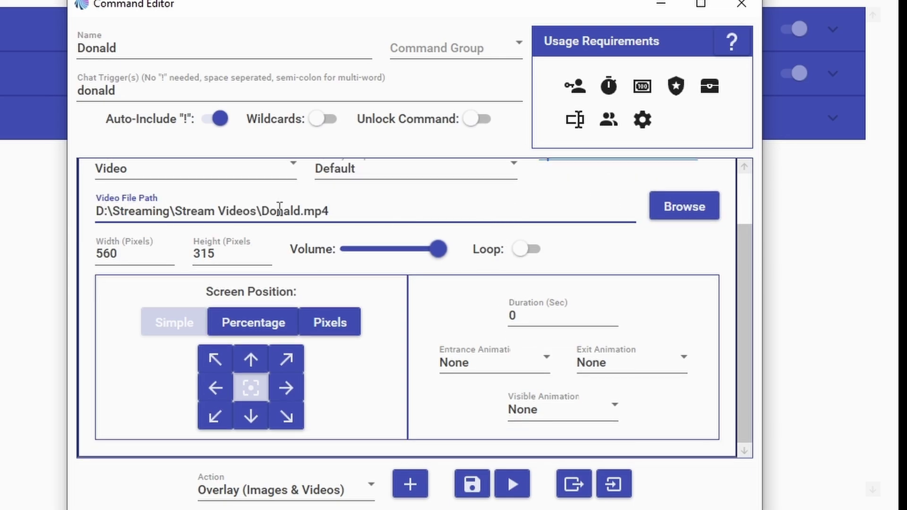
Set the overlay video's size to 960 pixels wide and 540 pixels high
double_click(156, 254)
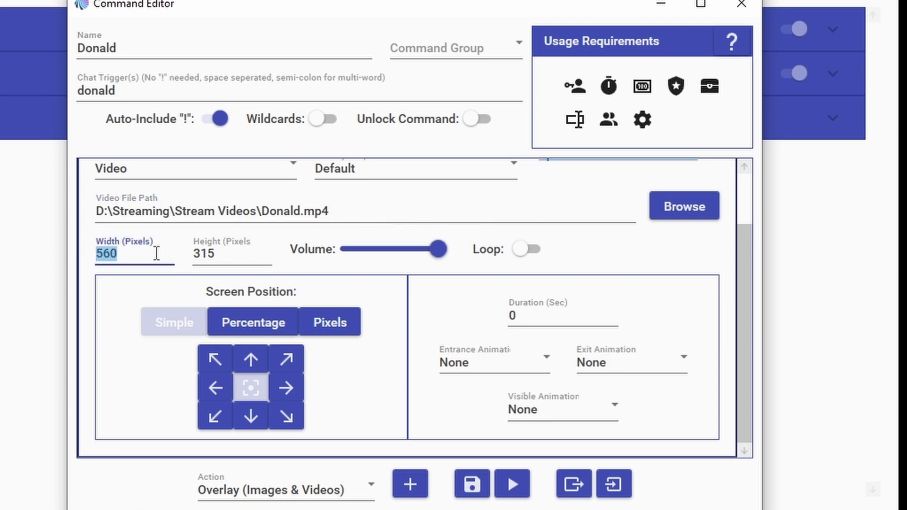
text(960)
double_click(236, 254)
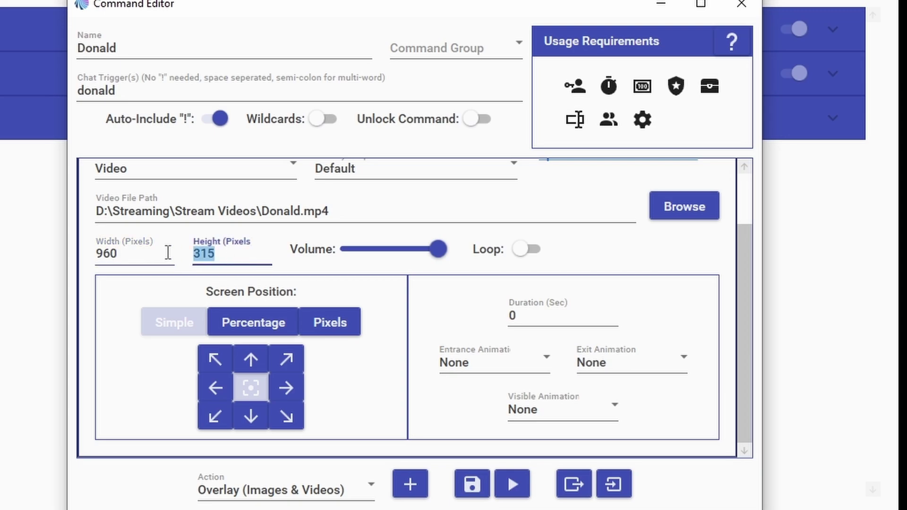
text(540)
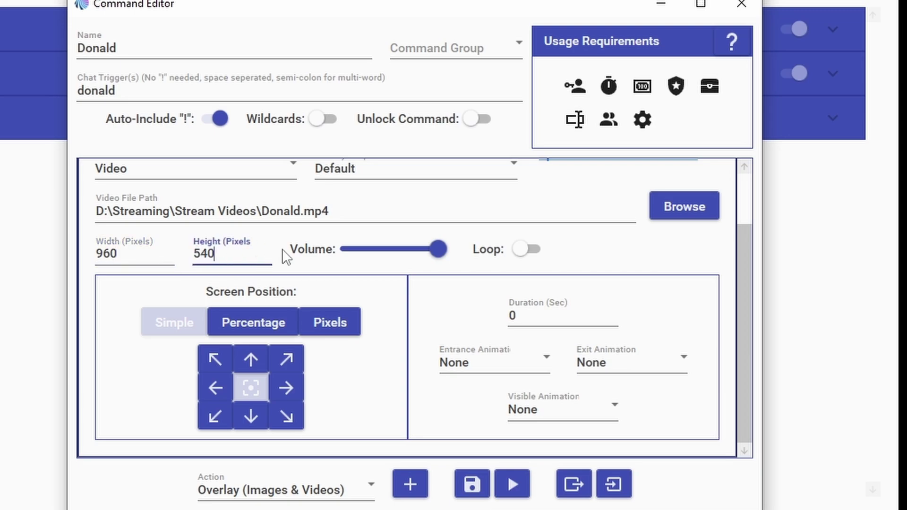
Try each edge and corner preset of the video's Simple screen position, finishing on the centre preset
click(251, 374)
click(217, 371)
click(215, 401)
click(215, 429)
click(250, 428)
click(286, 429)
click(286, 400)
click(287, 372)
click(255, 402)
Try the Percentage and Pixels modes of the video's screen position, returning to Simple
click(250, 341)
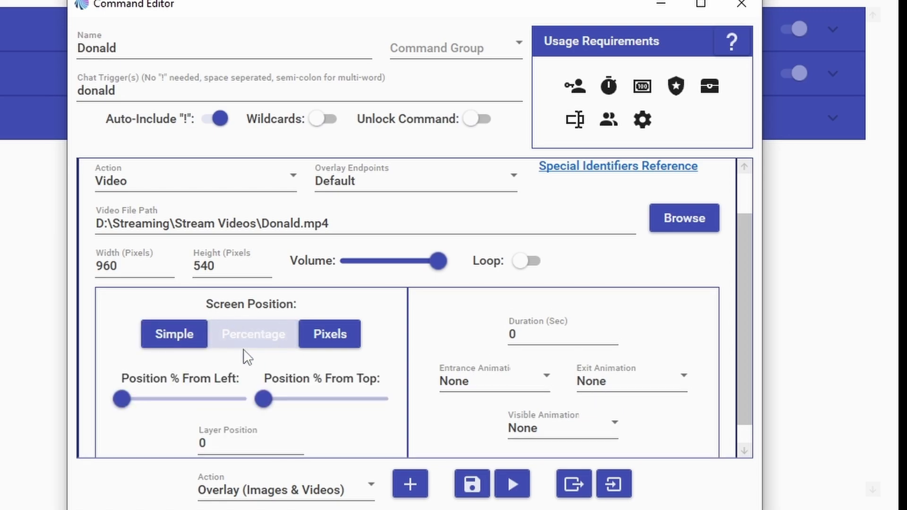
drag(126, 397, 110, 409)
mouse_move(259, 401)
mouse_down()
mouse_move(336, 399)
mouse_move(263, 399)
mouse_up()
click(328, 350)
click(138, 393)
click(173, 338)
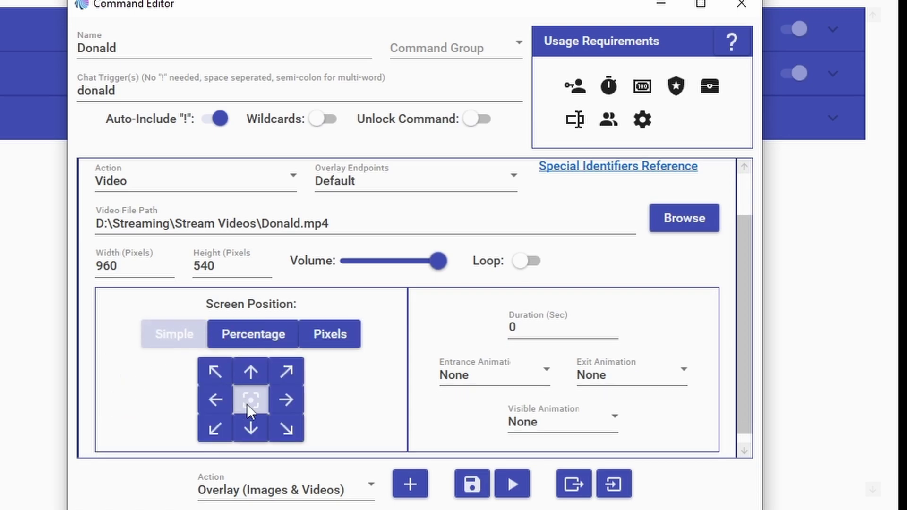
Review the video overlay's entrance and visible animation options, keeping None for each
scroll(374, 390, down, 1)
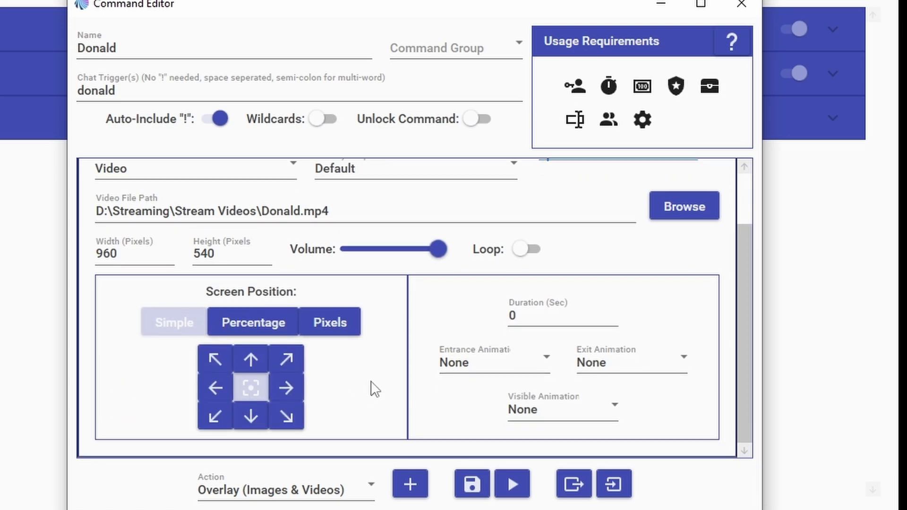
scroll(379, 375, up, 1)
scroll(378, 375, down, 1)
click(523, 365)
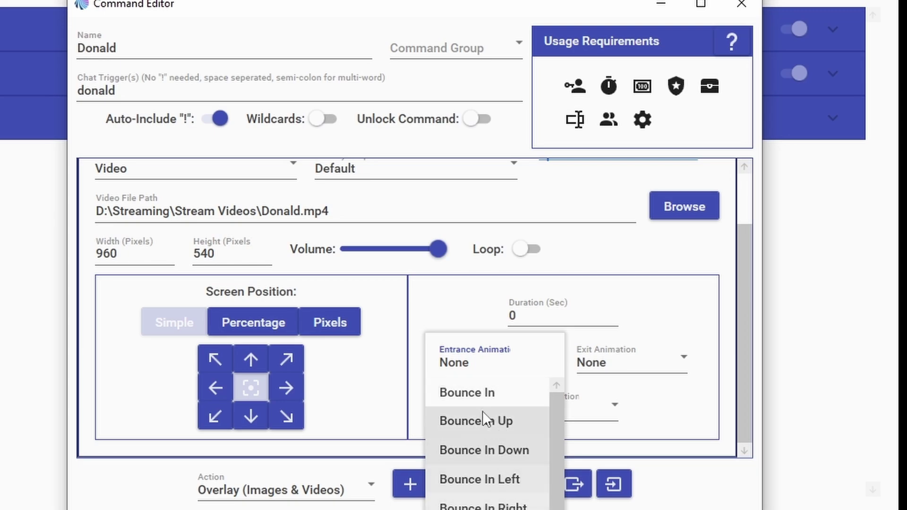
scroll(491, 421, down, 3)
scroll(491, 420, down, 2)
scroll(491, 420, up, 5)
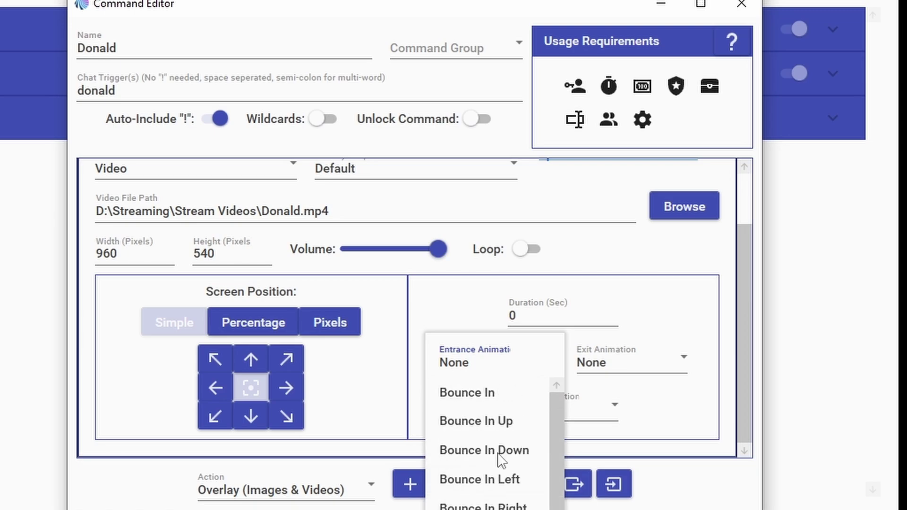
click(628, 377)
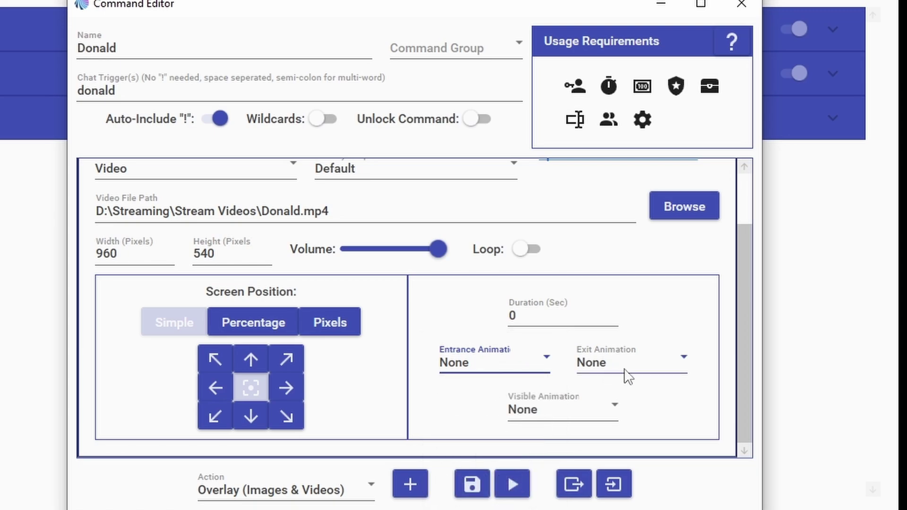
click(574, 409)
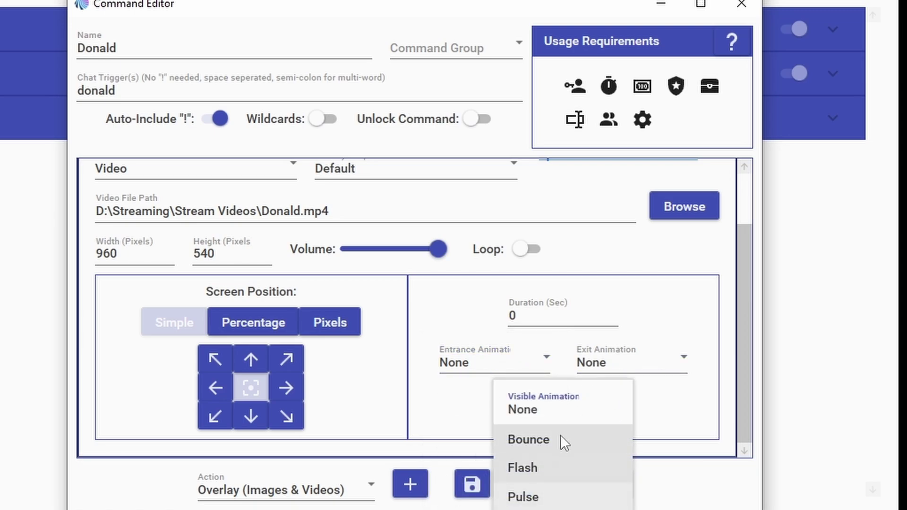
click(538, 407)
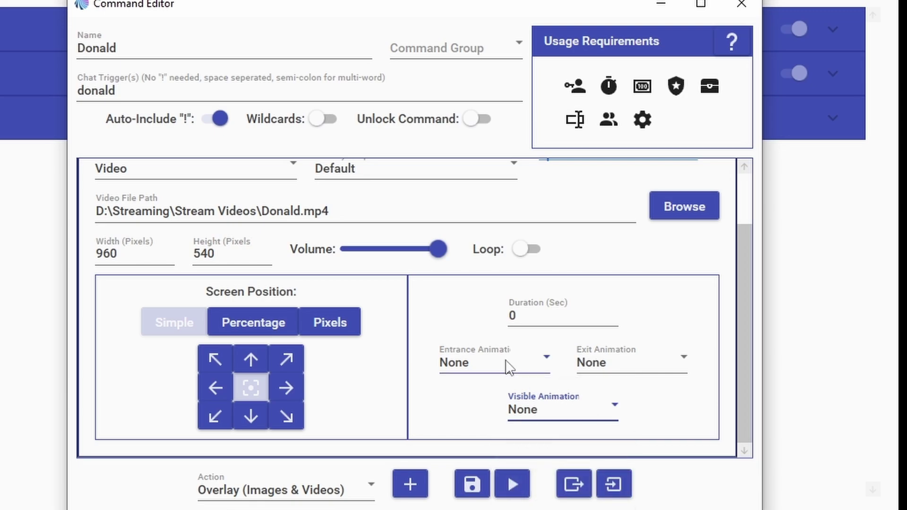
Set the video overlay's duration to 11 seconds and test-run the Donald command
click(540, 315)
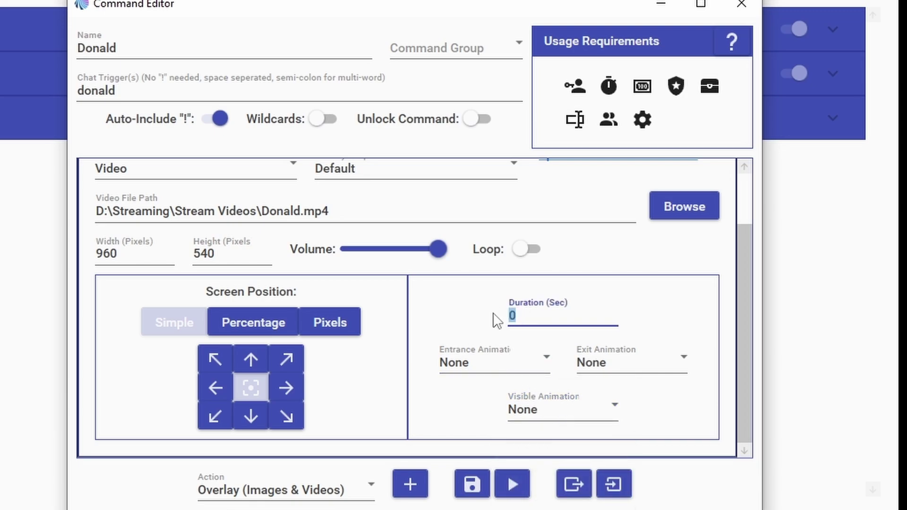
text(11)
click(480, 318)
click(512, 491)
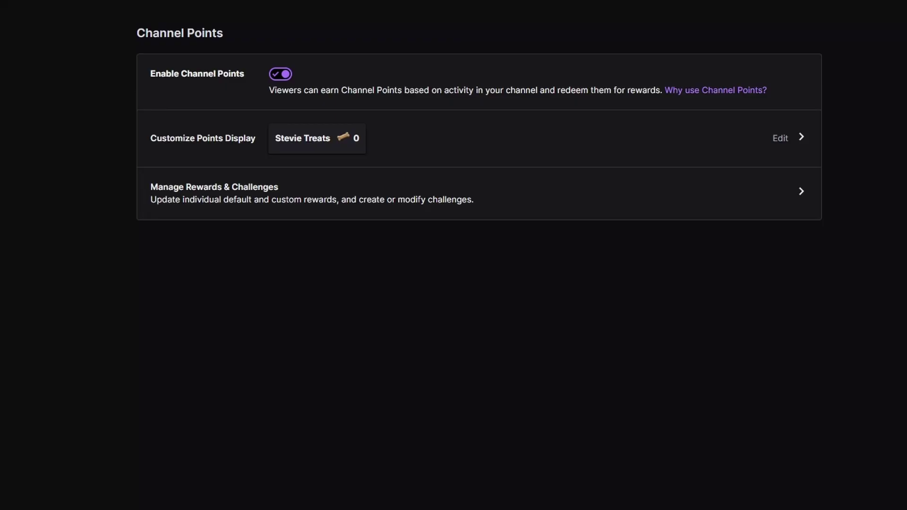
In Twitch's Channel Points settings, open Manage Rewards & Challenges and look through the custom rewards
click(557, 200)
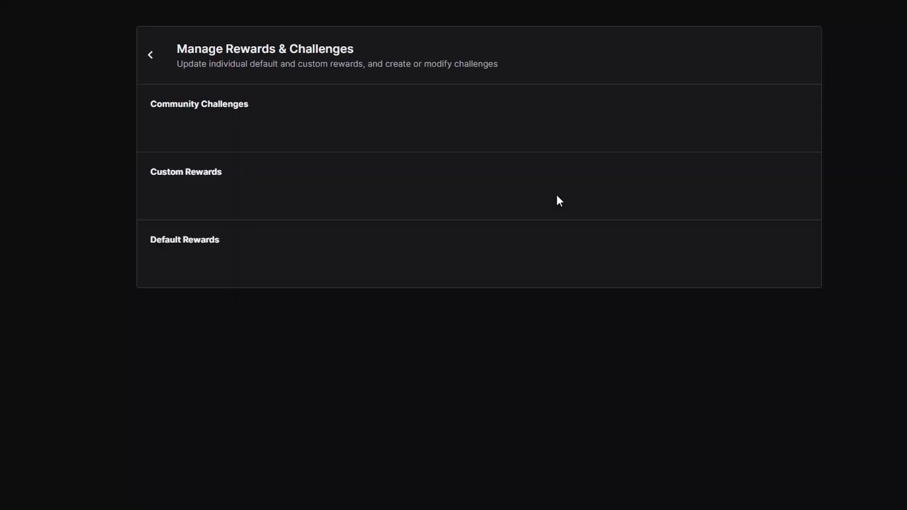
scroll(801, 247, down, 2)
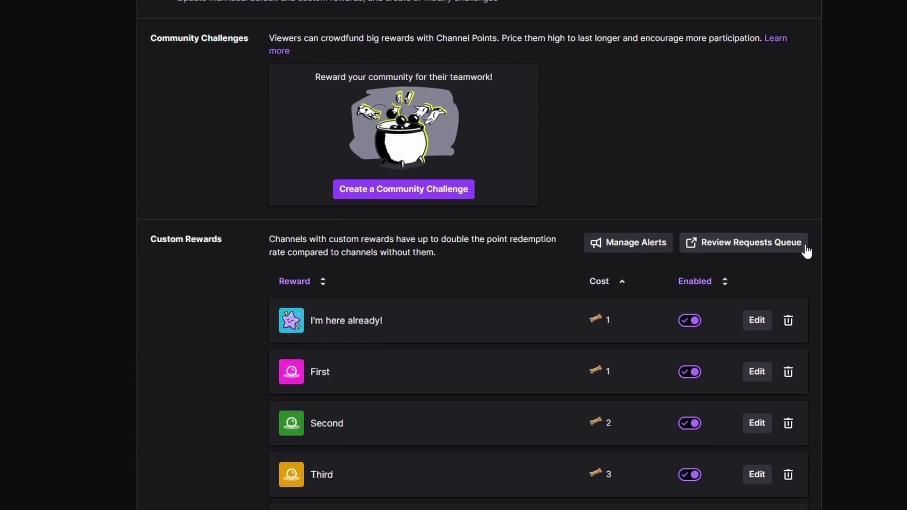
scroll(830, 297, down, 2)
scroll(832, 299, down, 1)
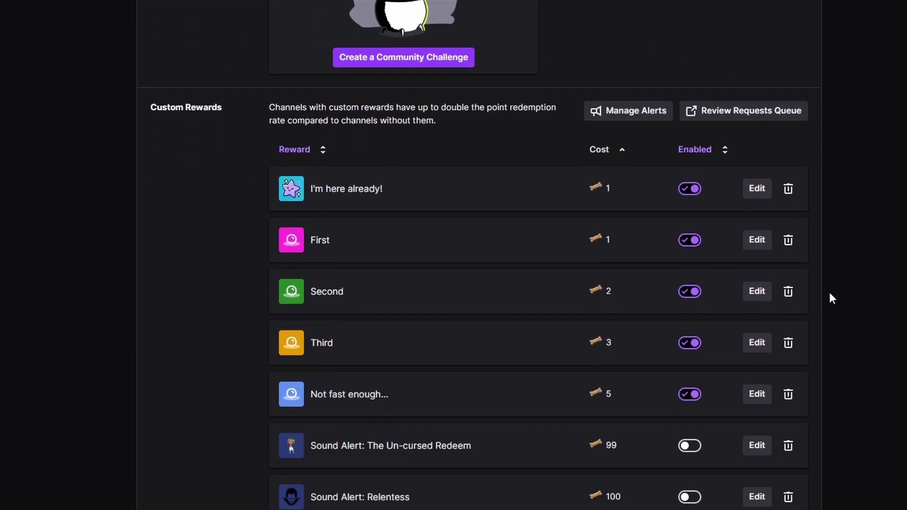
scroll(832, 299, down, 1)
scroll(829, 292, down, 1)
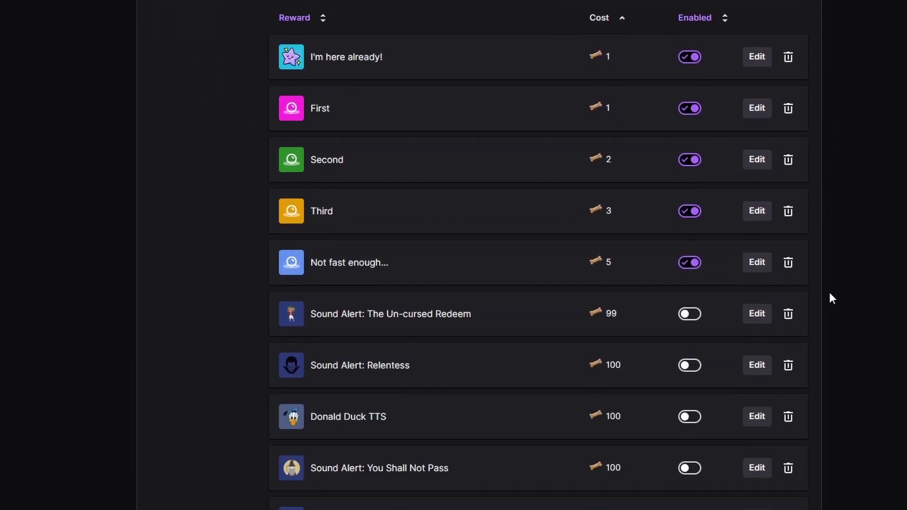
scroll(803, 291, down, 1)
scroll(804, 291, down, 1)
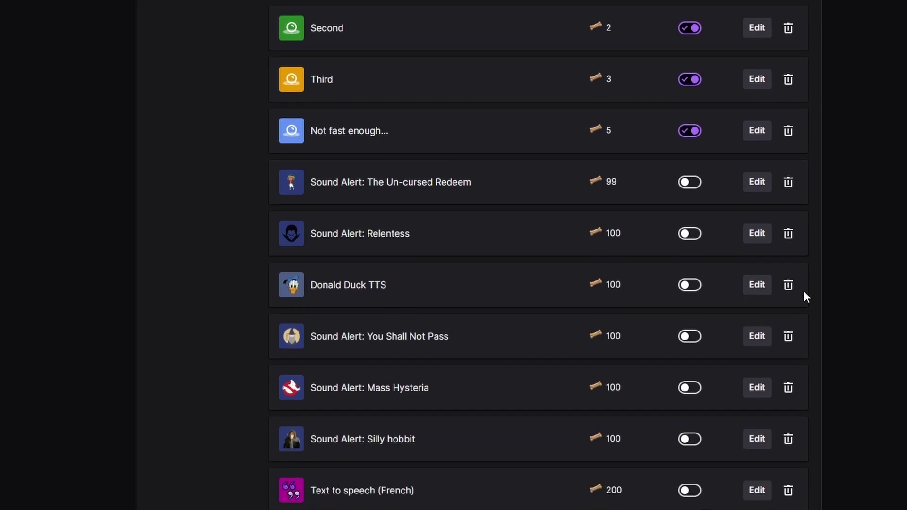
scroll(794, 293, down, 1)
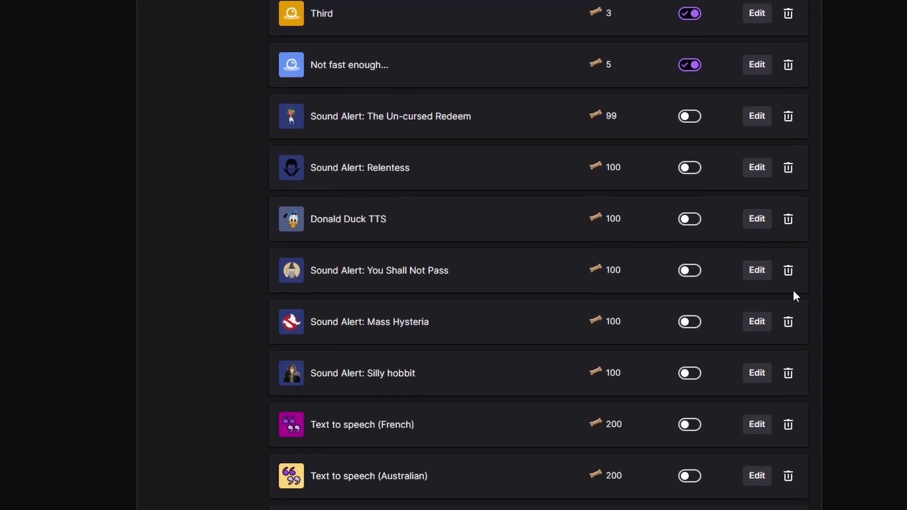
Enable the custom rewards Sound Alert: You Shall Not Pass and Sound Alert: Mass Hysteria
click(683, 271)
click(693, 324)
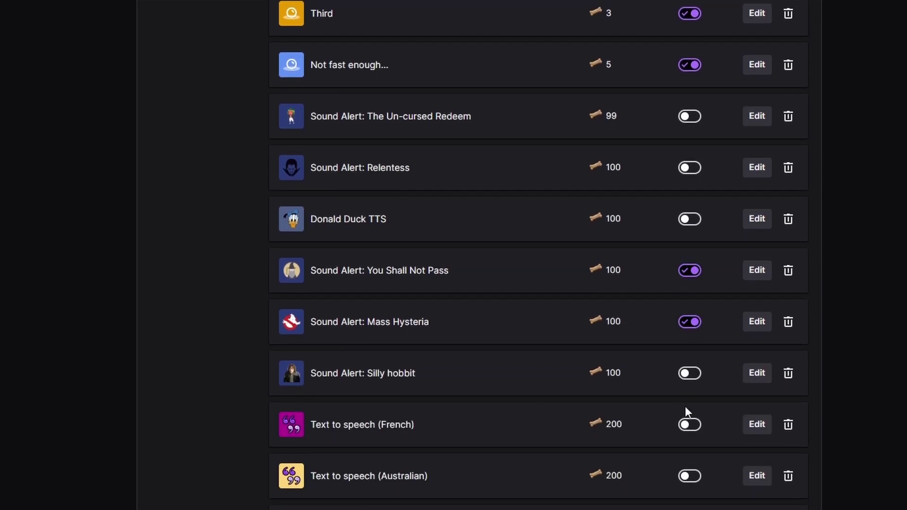
scroll(686, 491, down, 4)
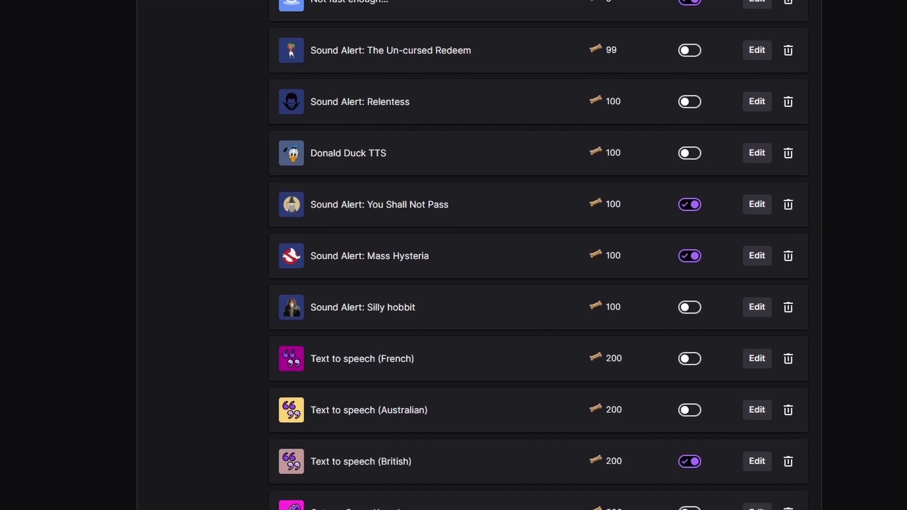
click(686, 484)
scroll(684, 488, down, 3)
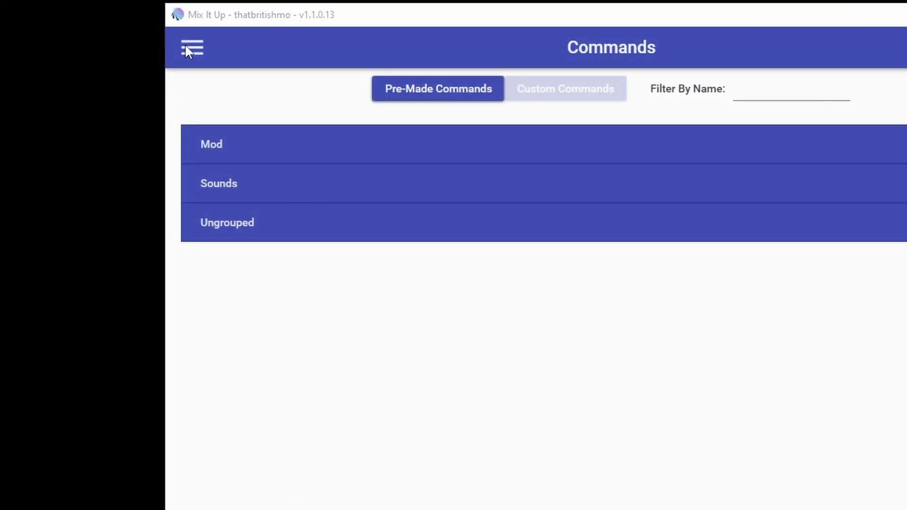
In Mix It Up, start a command for an existing Twitch Channel Points reward, choosing Text to speech (British)
click(187, 47)
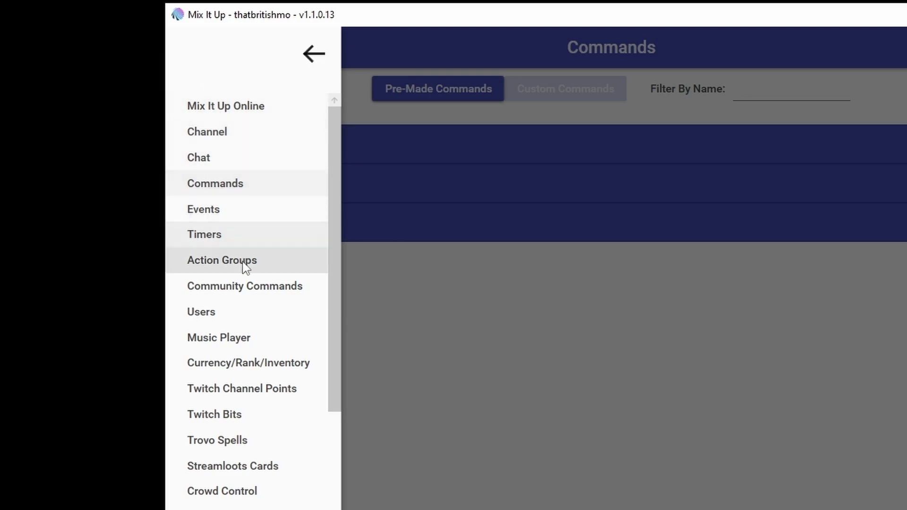
click(229, 392)
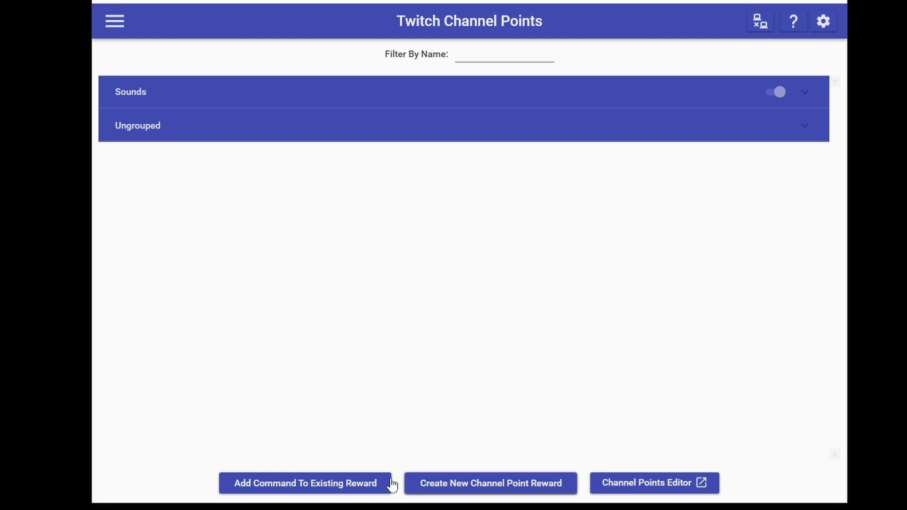
click(338, 482)
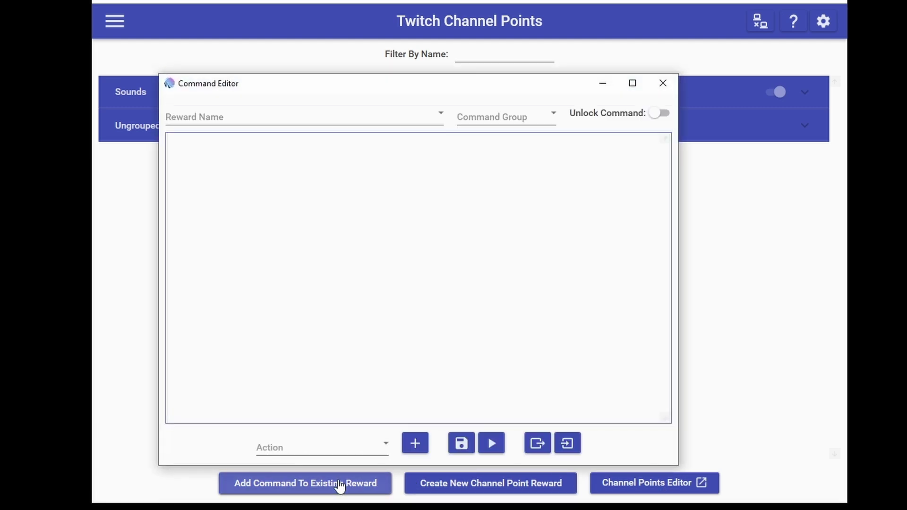
click(312, 120)
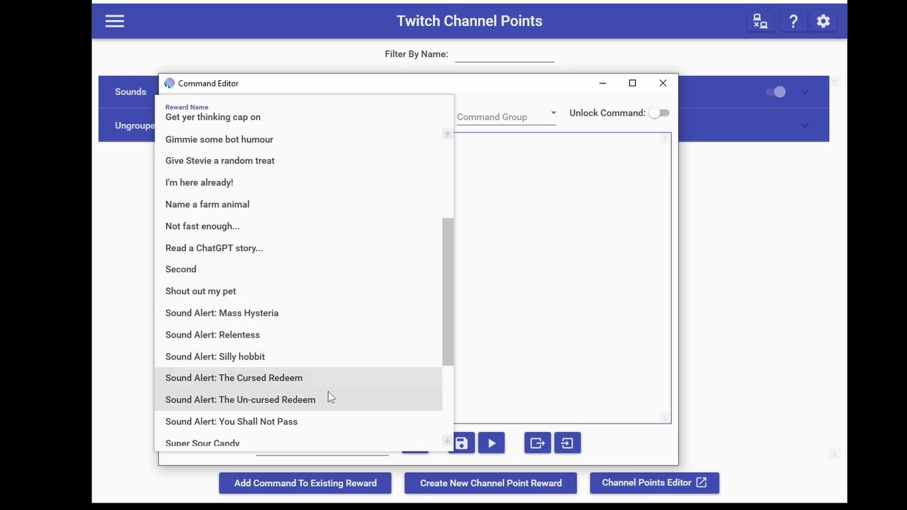
scroll(328, 409, up, 3)
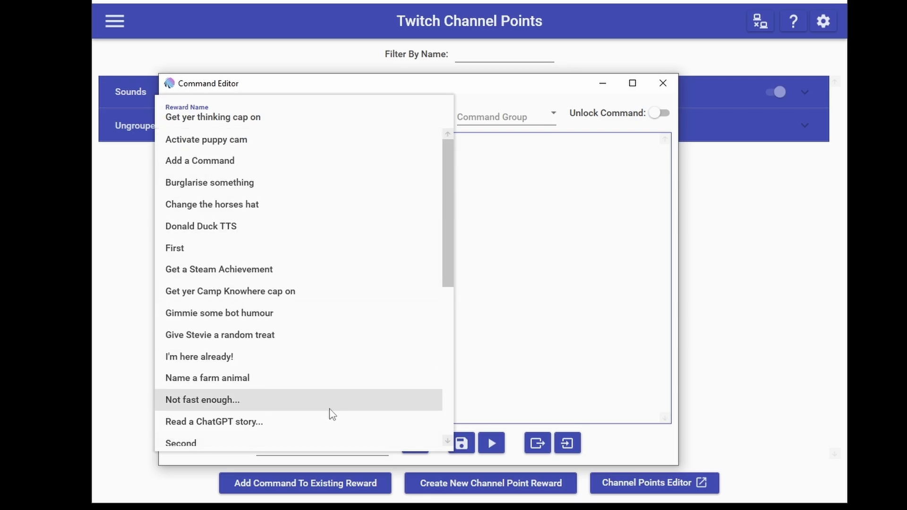
scroll(330, 411, down, 5)
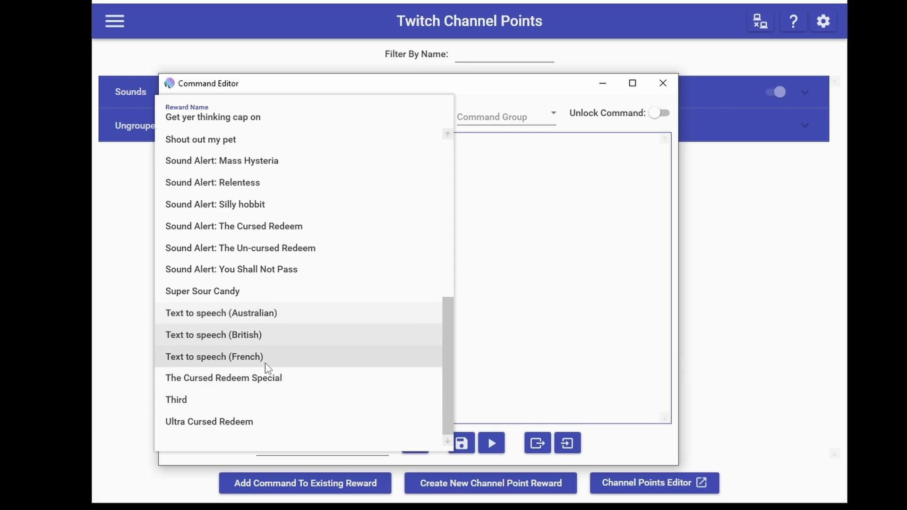
click(491, 298)
click(311, 120)
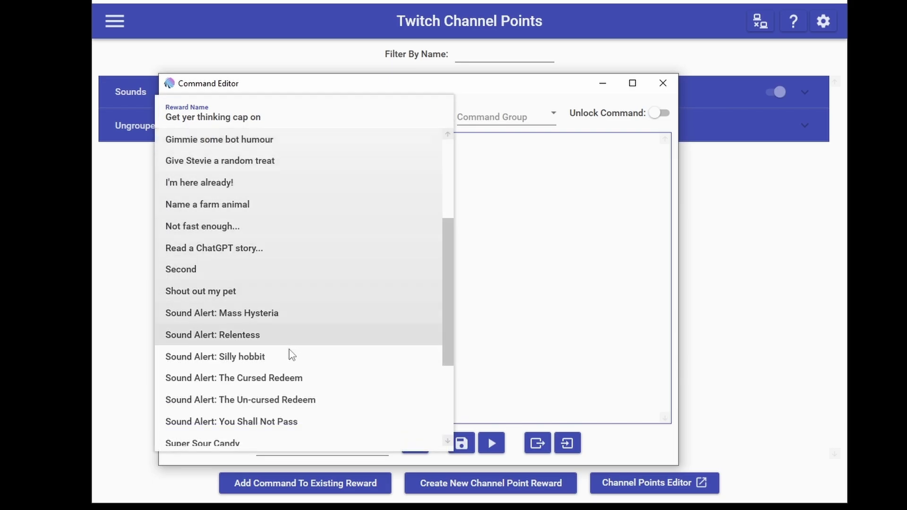
scroll(290, 350, down, 3)
click(282, 339)
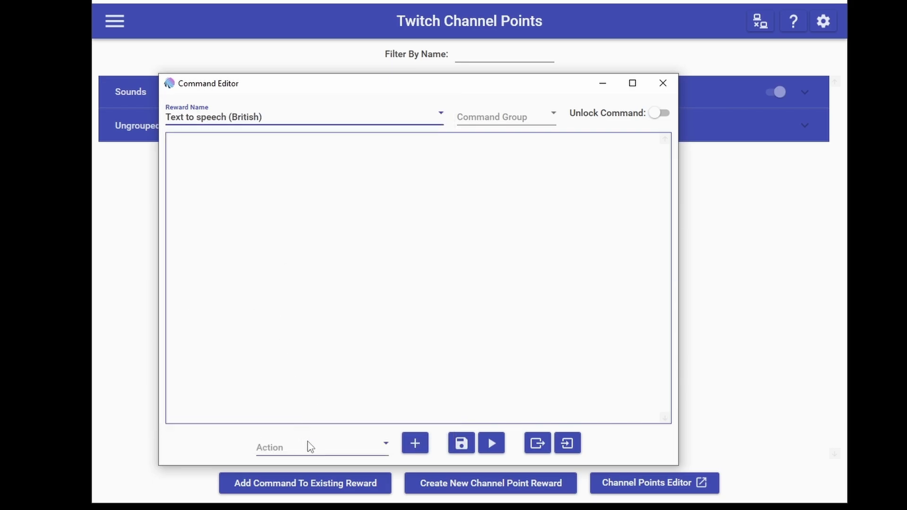
Add a Text To Speech action to the reward command
click(309, 448)
scroll(331, 370, down, 1)
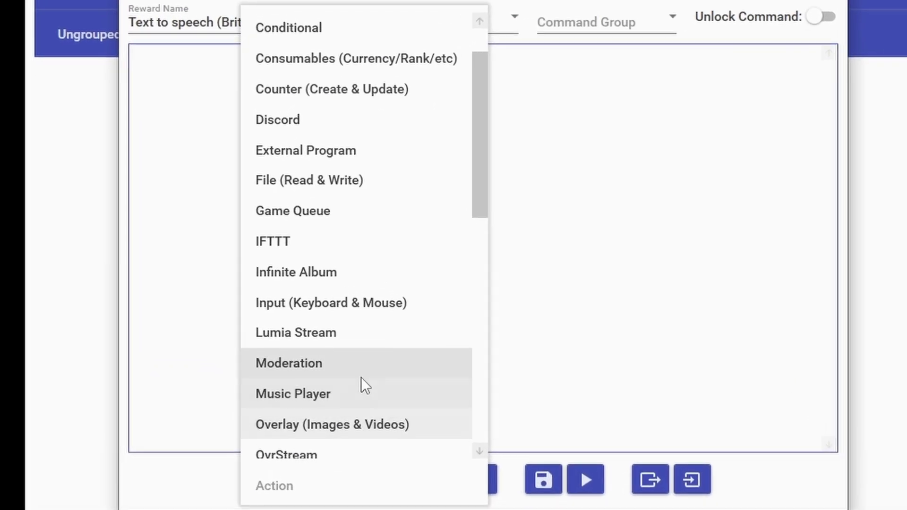
scroll(361, 377, down, 7)
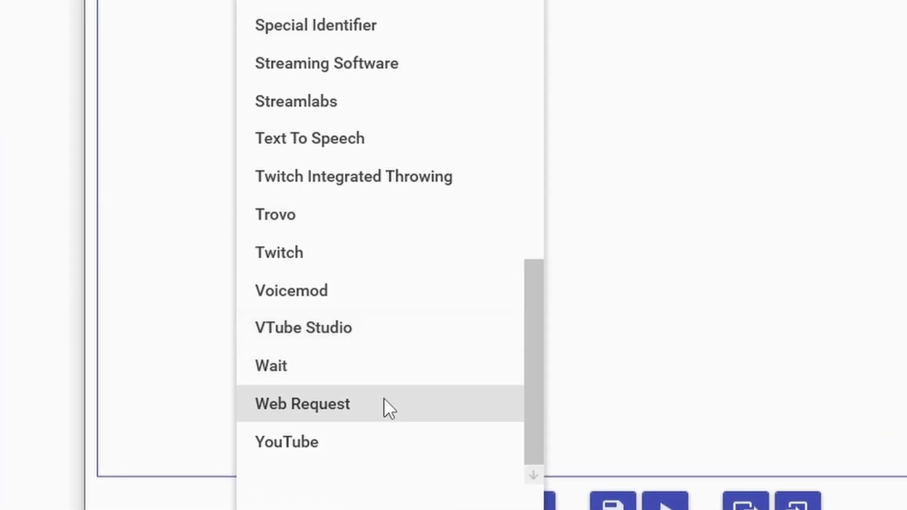
click(371, 136)
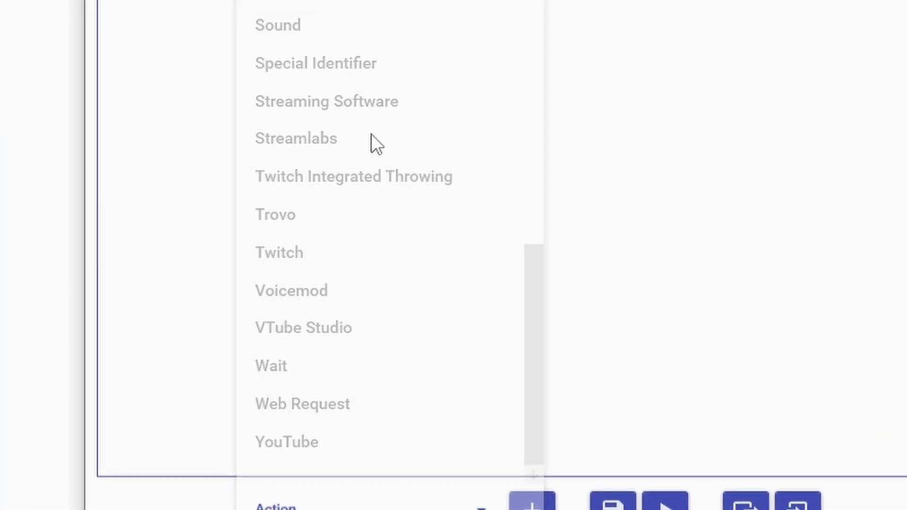
click(512, 494)
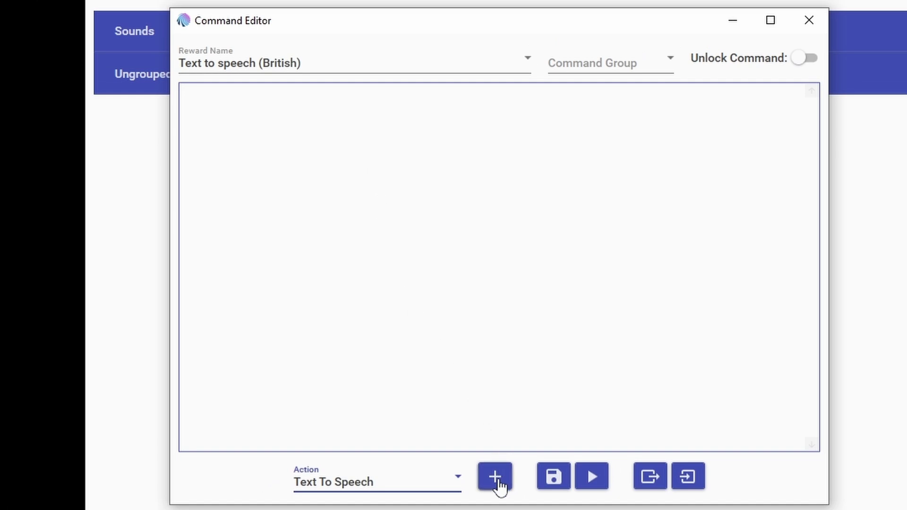
click(496, 478)
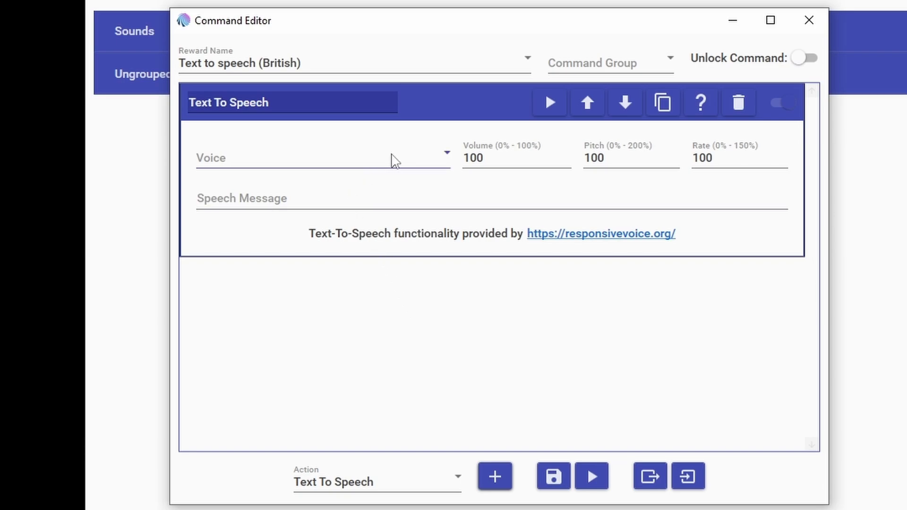
Configure the Text To Speech action with the speech message $message and the UK English Male voice
click(394, 199)
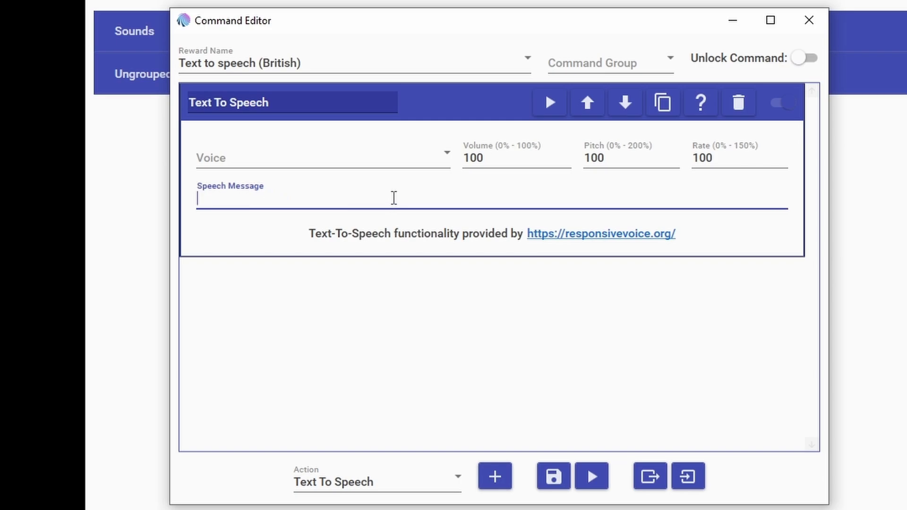
text($message)
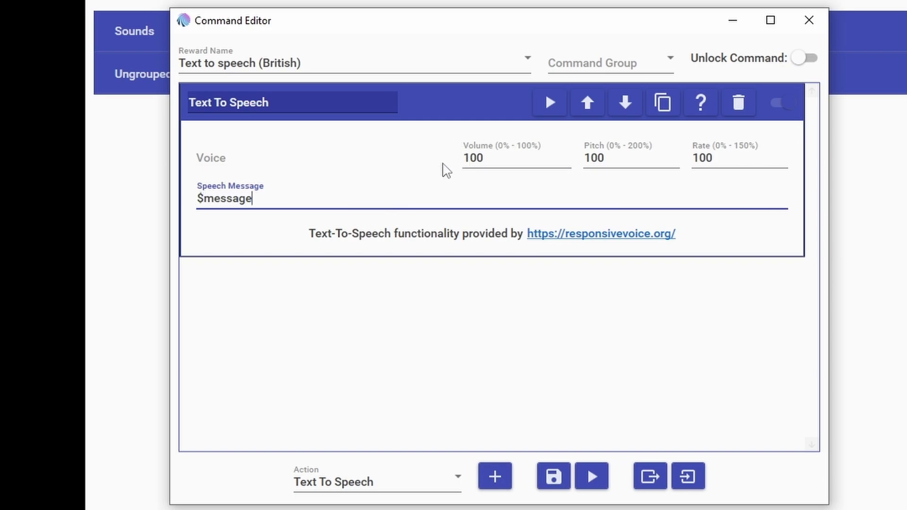
click(446, 170)
drag(455, 210, 452, 509)
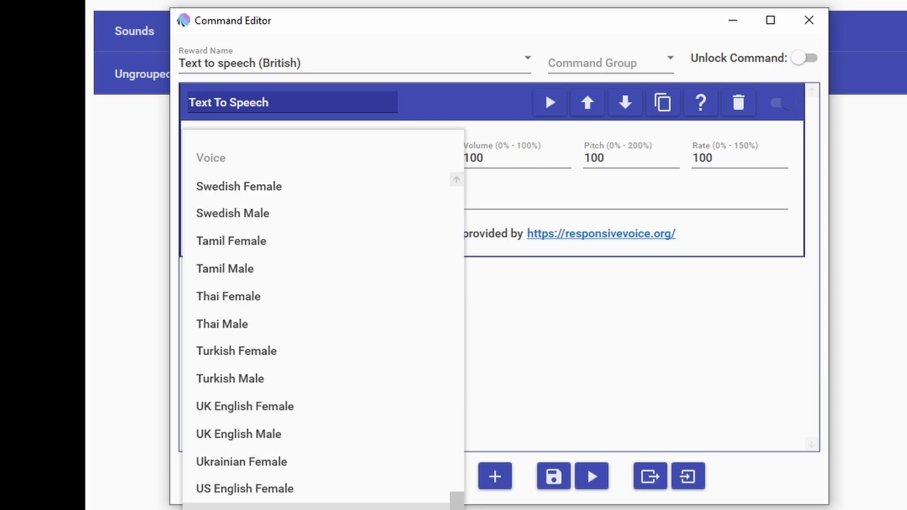
click(267, 440)
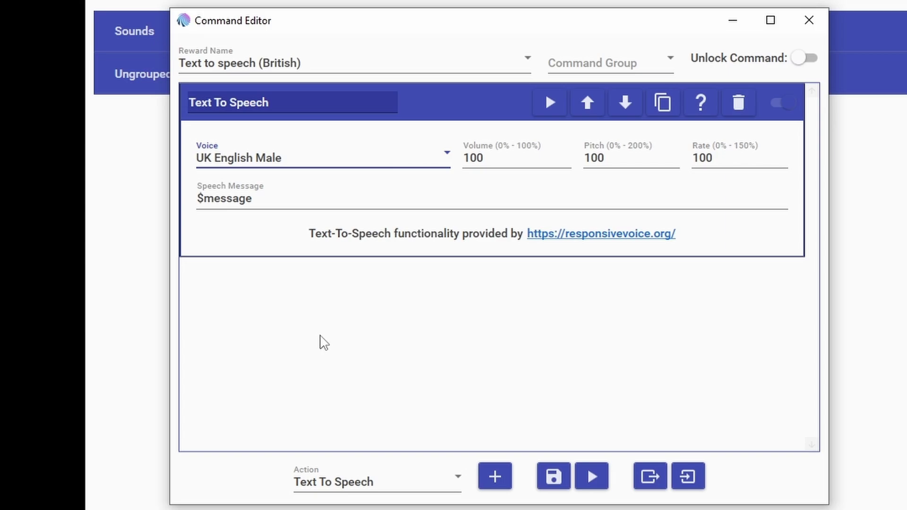
Add a Chat Message action reading "Thank you so much for redeeming $userdisplayname" and test the reward command with the default test values
click(384, 68)
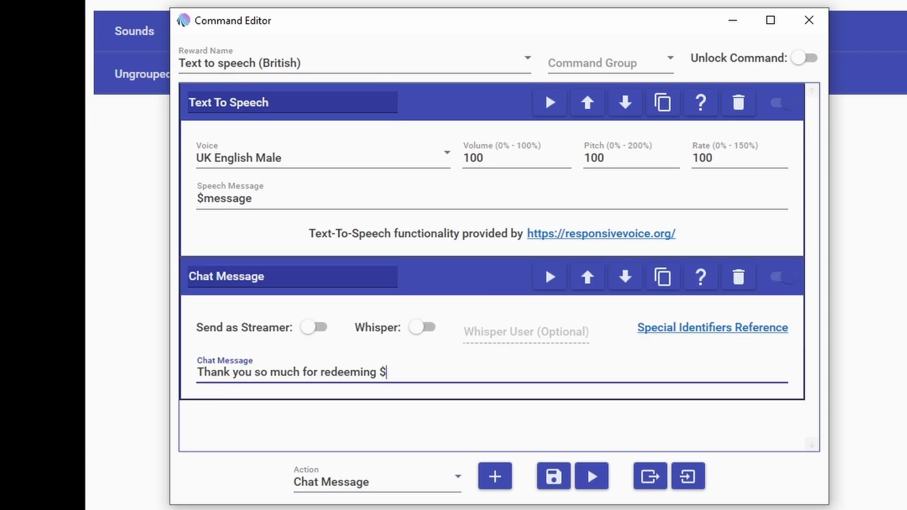
text(userdisplayname)
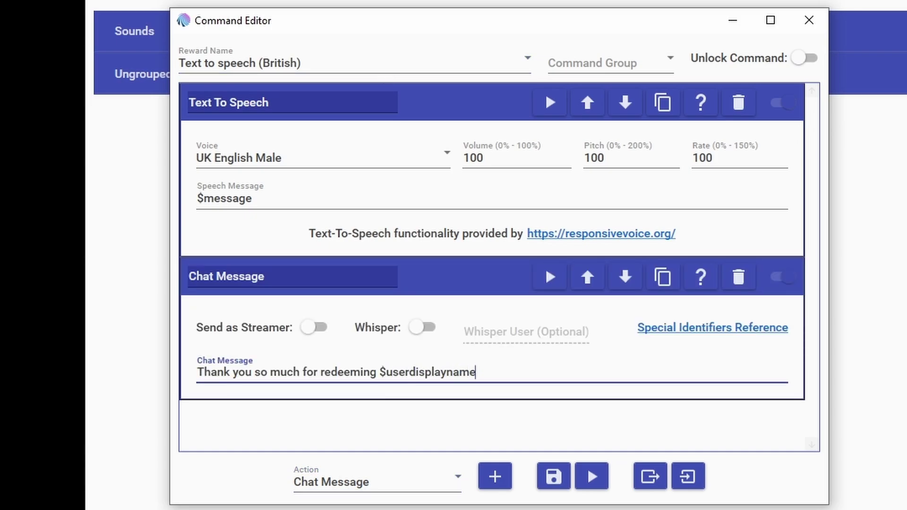
click(590, 477)
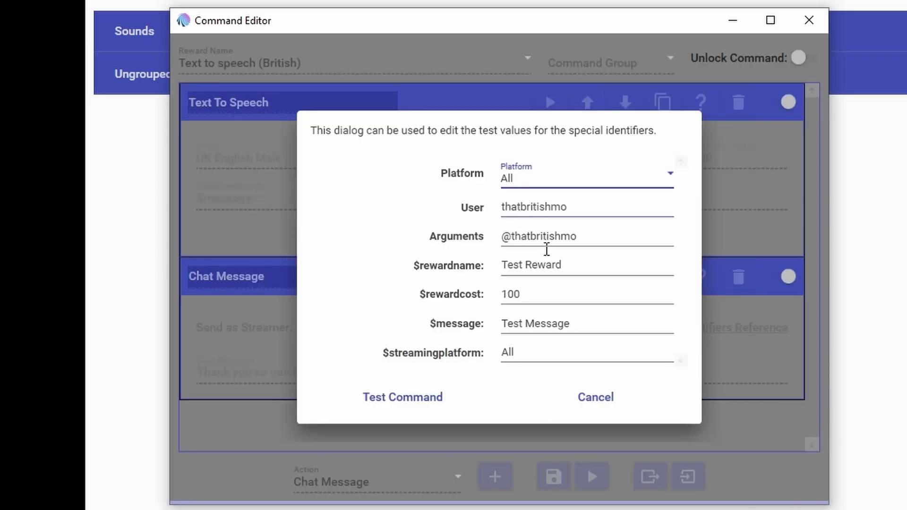
click(420, 398)
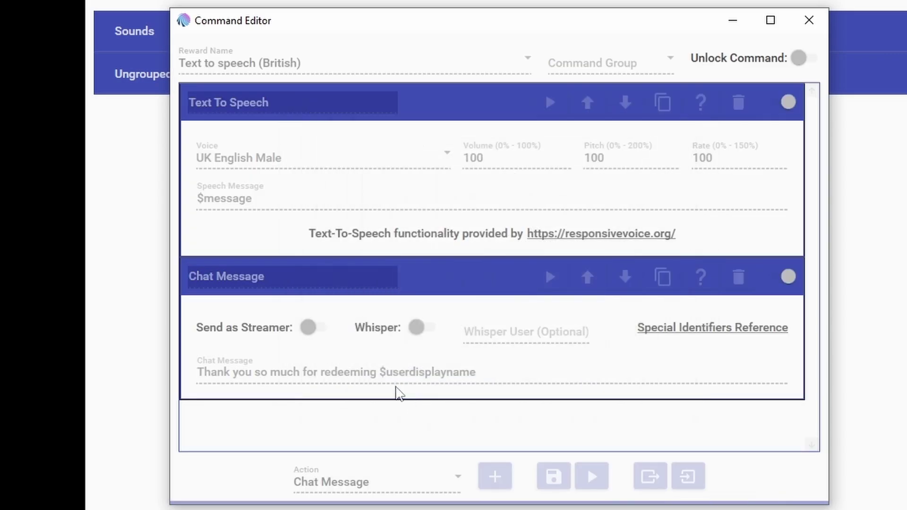
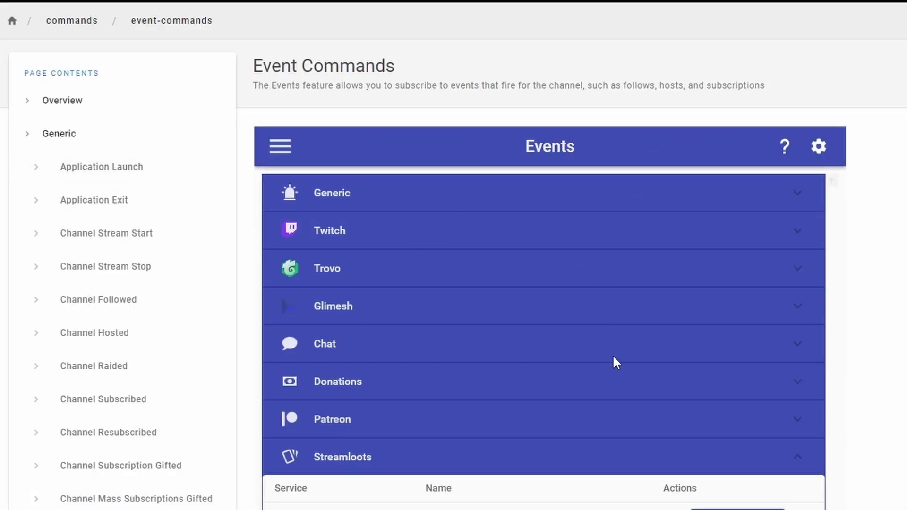
Look over the overview and generic events on the Event Commands page of the Mix It Up wiki
scroll(614, 360, down, 8)
scroll(503, 378, down, 6)
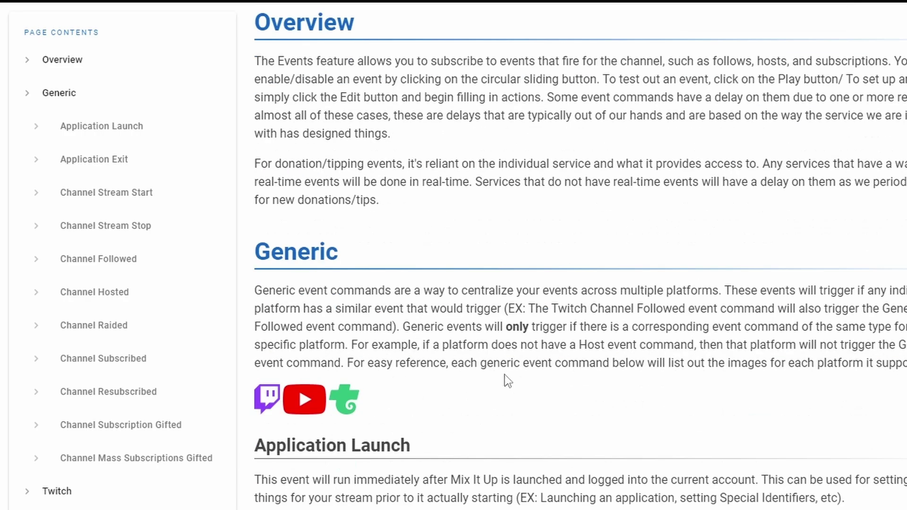
scroll(535, 406, up, 14)
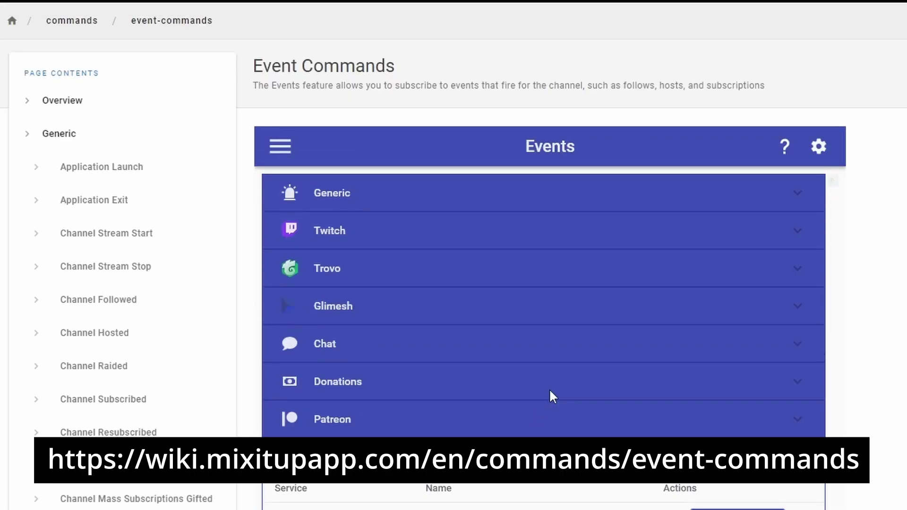
scroll(549, 388, down, 2)
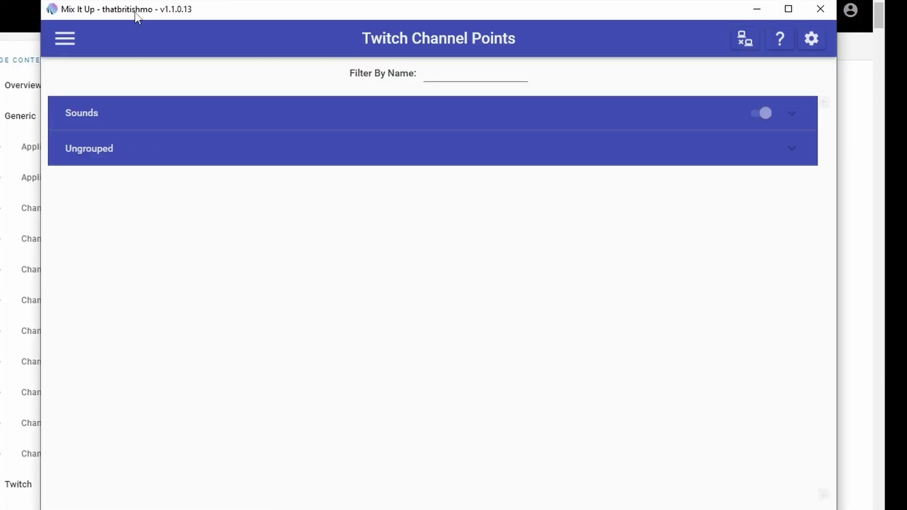
In Mix It Up, go to Events and start a new command for the Twitch Channel Followed event
click(70, 36)
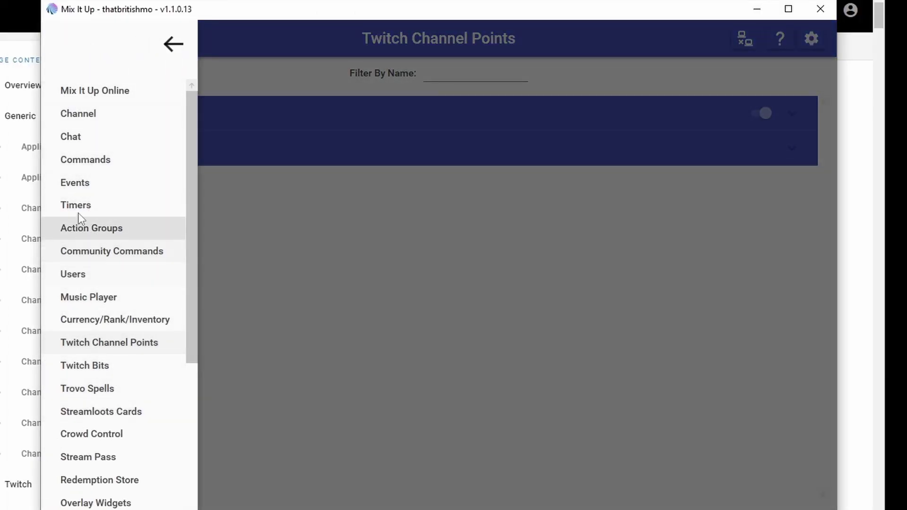
click(103, 187)
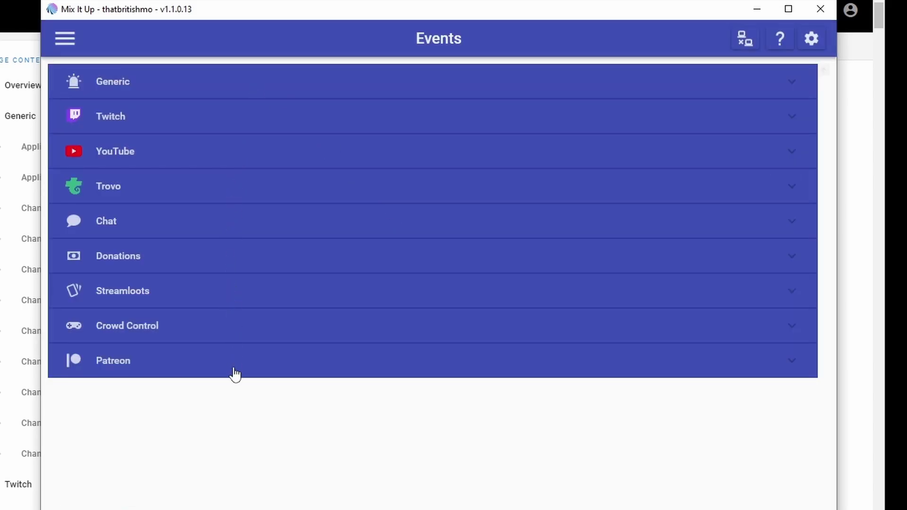
click(176, 124)
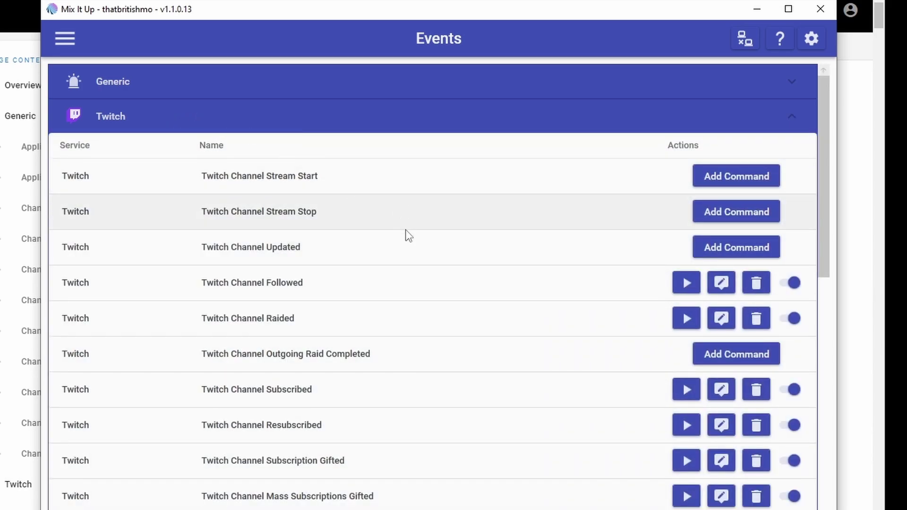
scroll(405, 227, down, 3)
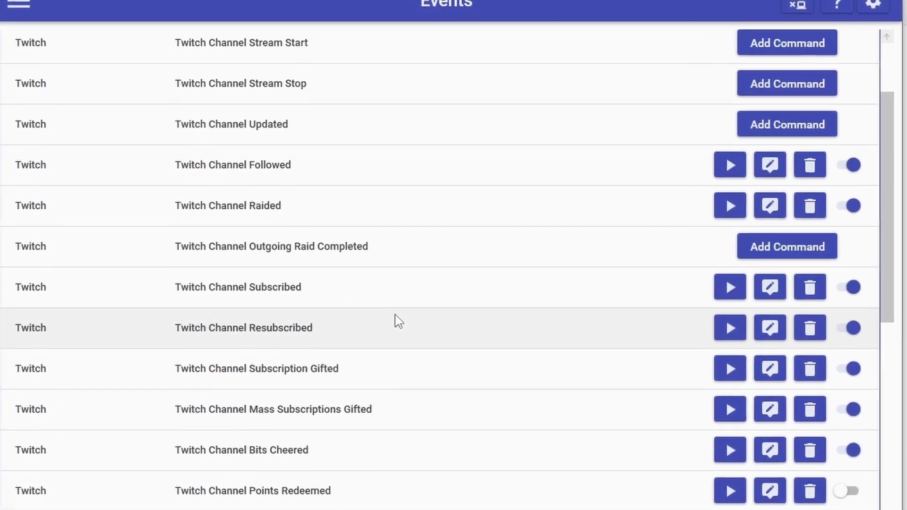
scroll(395, 315, down, 8)
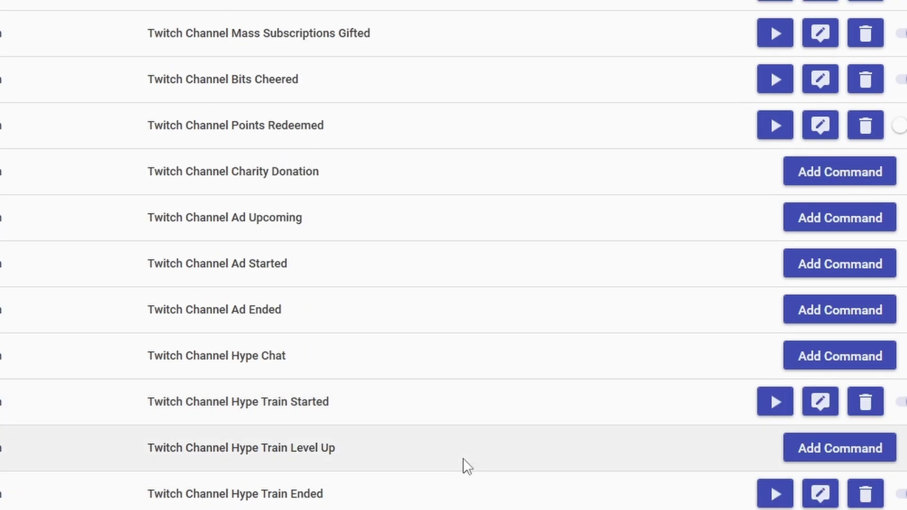
scroll(471, 355, up, 2)
scroll(469, 348, up, 4)
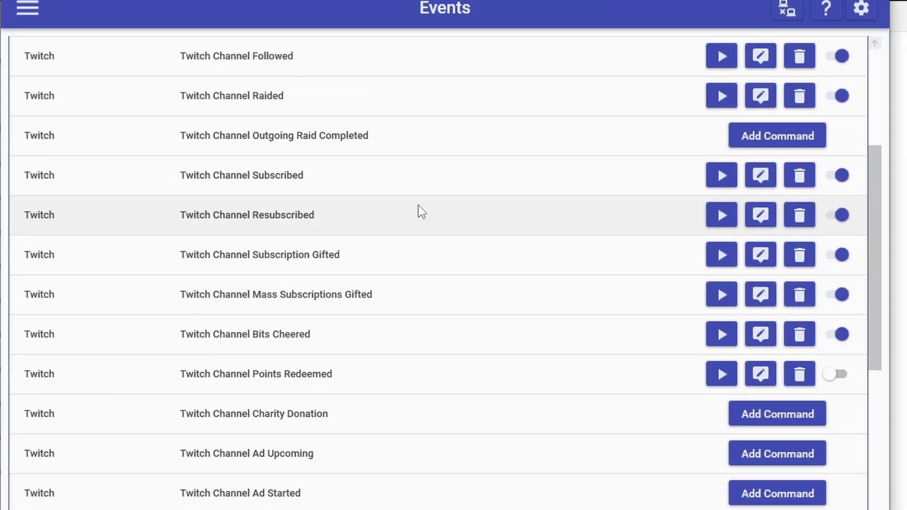
scroll(416, 156, up, 4)
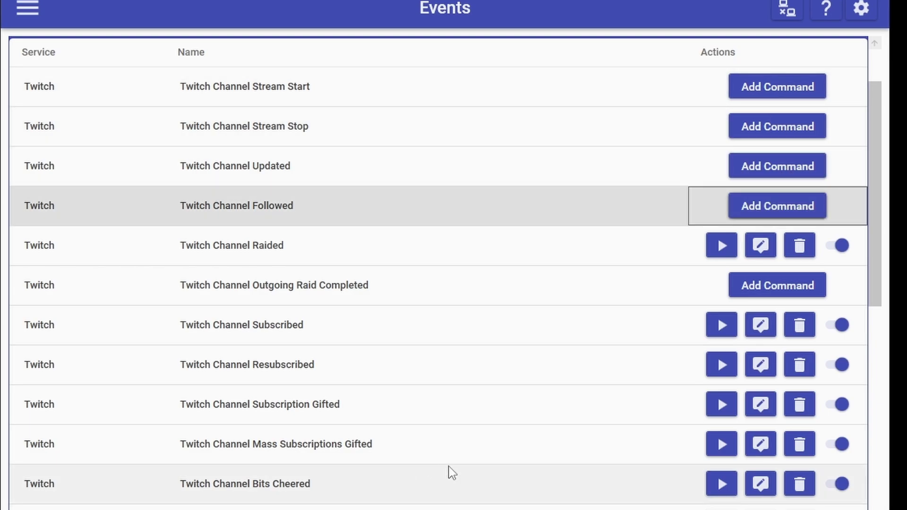
click(773, 208)
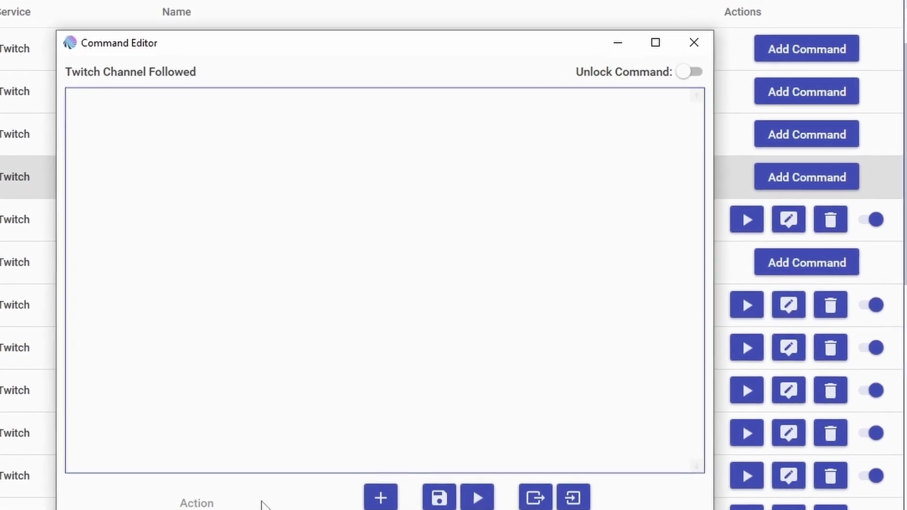
click(268, 507)
scroll(253, 435, down, 6)
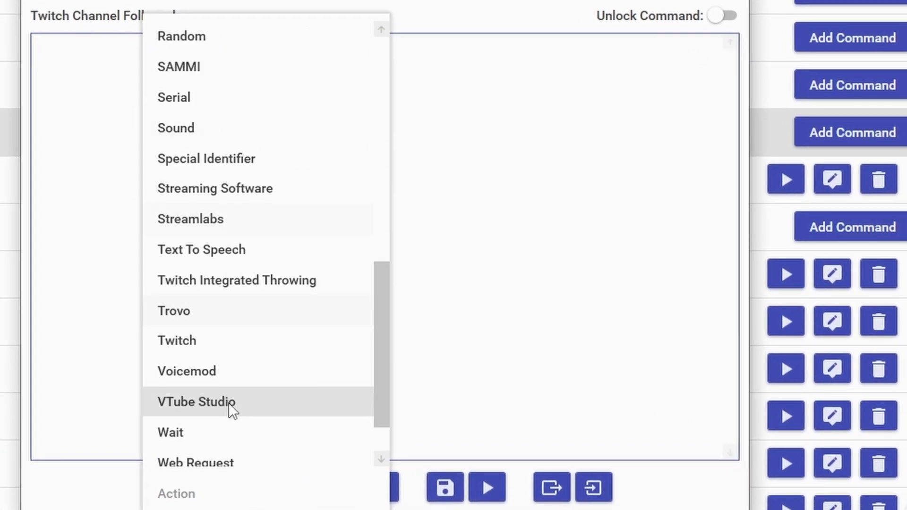
scroll(253, 397, down, 1)
scroll(255, 283, up, 5)
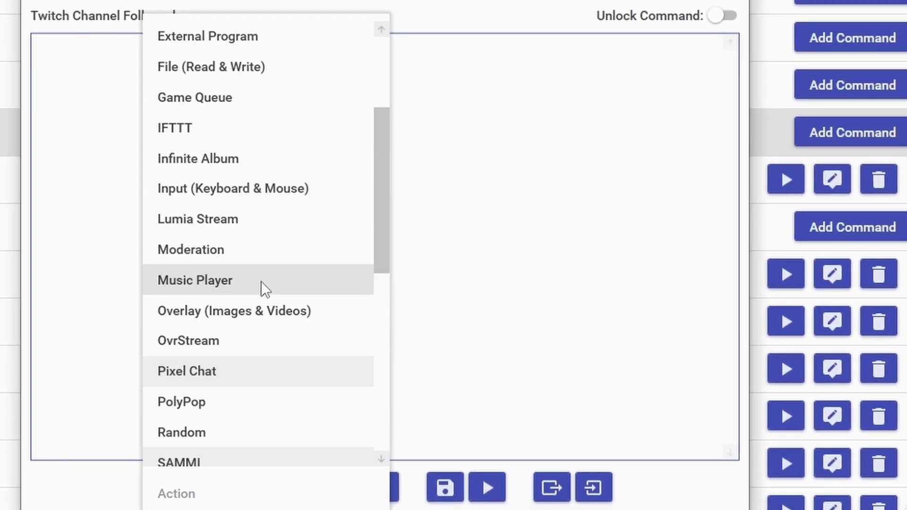
scroll(261, 282, up, 1)
click(496, 263)
Add an Overlay (Images & Videos) action to the Twitch Channel Followed command
click(284, 494)
scroll(274, 406, down, 3)
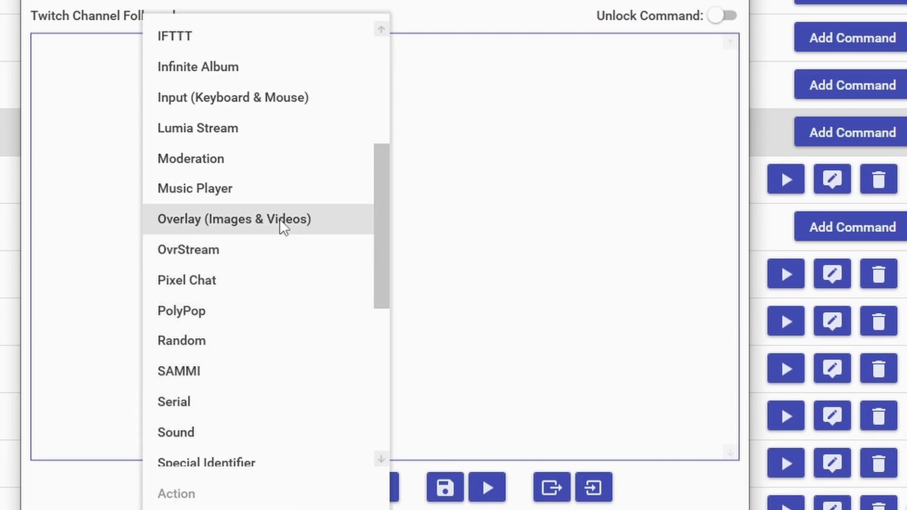
click(279, 219)
click(382, 494)
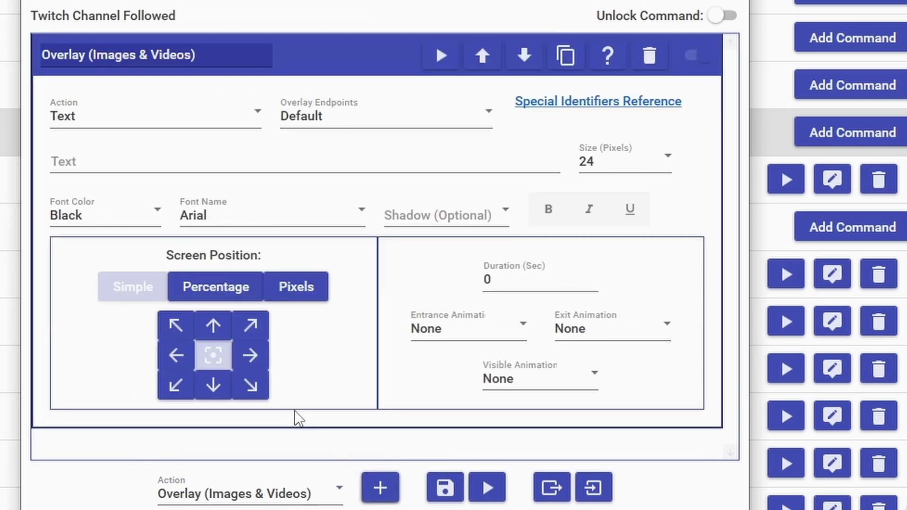
Set the overlay action to Video with the file path D:\Streaming\Overlays\Pixel Lofi (2022)\Alerts\Follower.webm
click(180, 117)
click(116, 177)
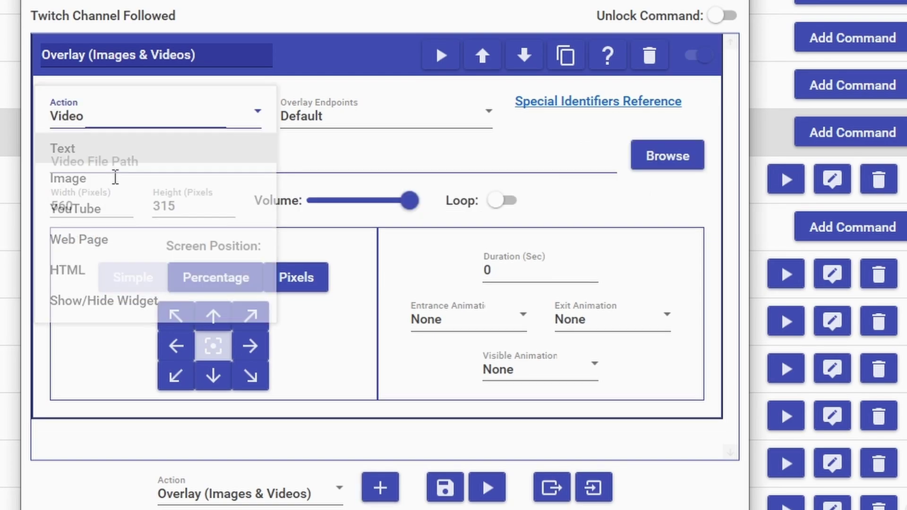
click(199, 164)
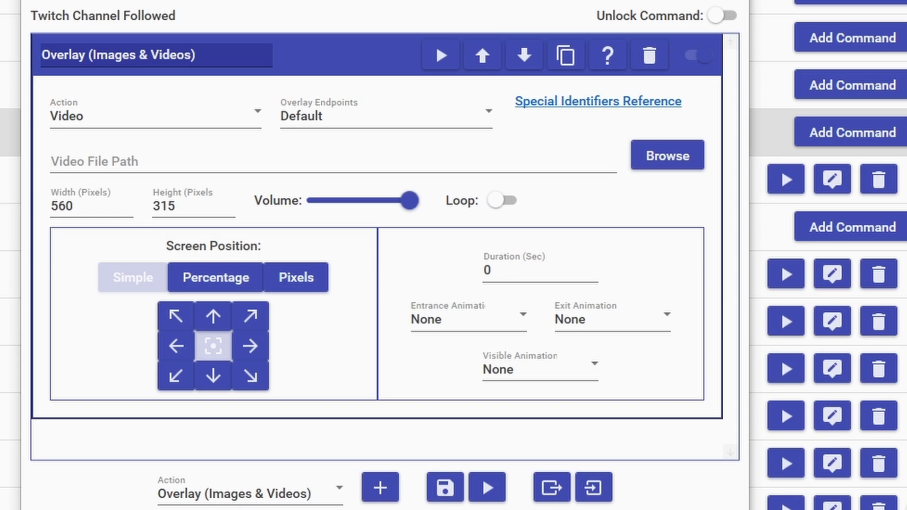
click(384, 163)
text(D:\Streaming\Overlays\Pixel Lofi (2022)\Alerts\Follower.webm)
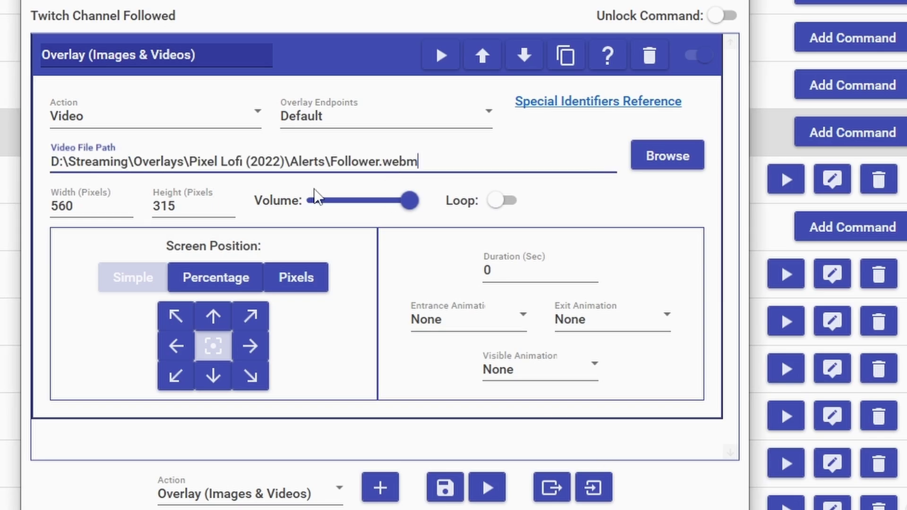
Set the video overlay's duration to 7 seconds, test the command and collapse the overlay action
click(512, 264)
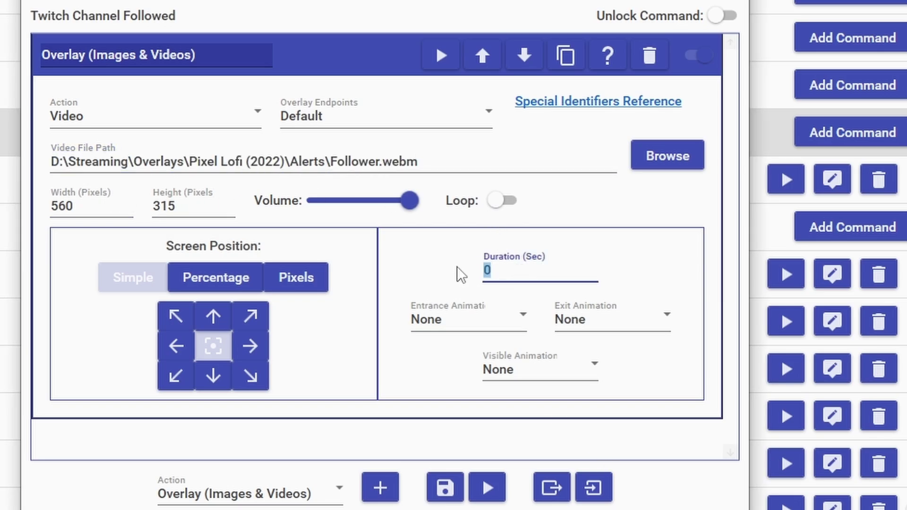
text(7)
click(487, 487)
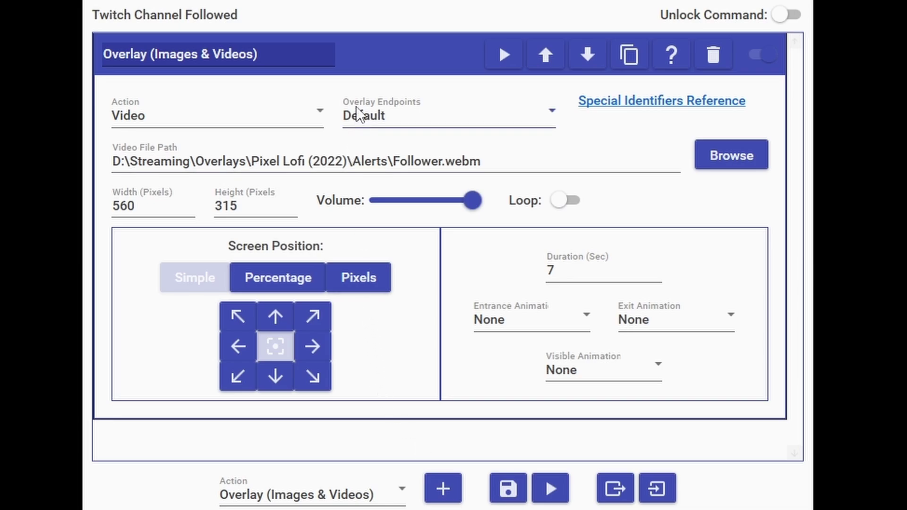
click(500, 53)
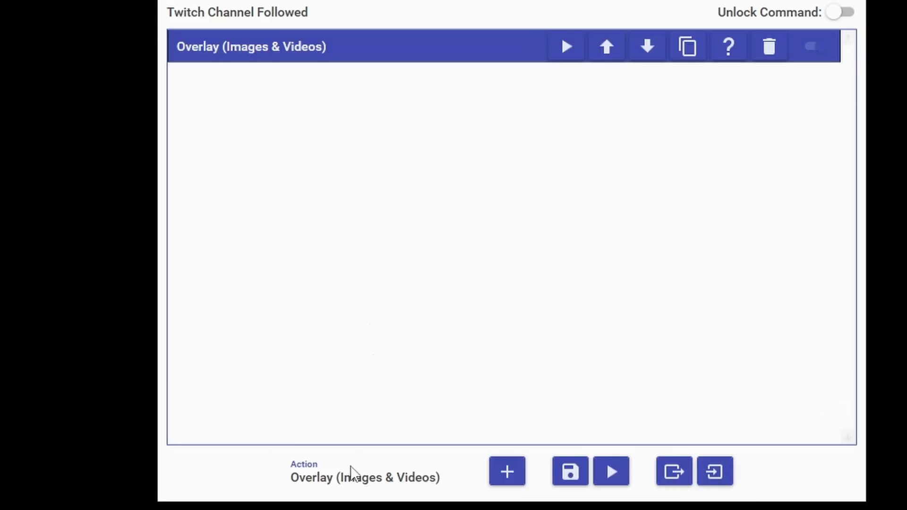
Add a Wait action of 2 seconds after the video overlay and collapse it
click(283, 493)
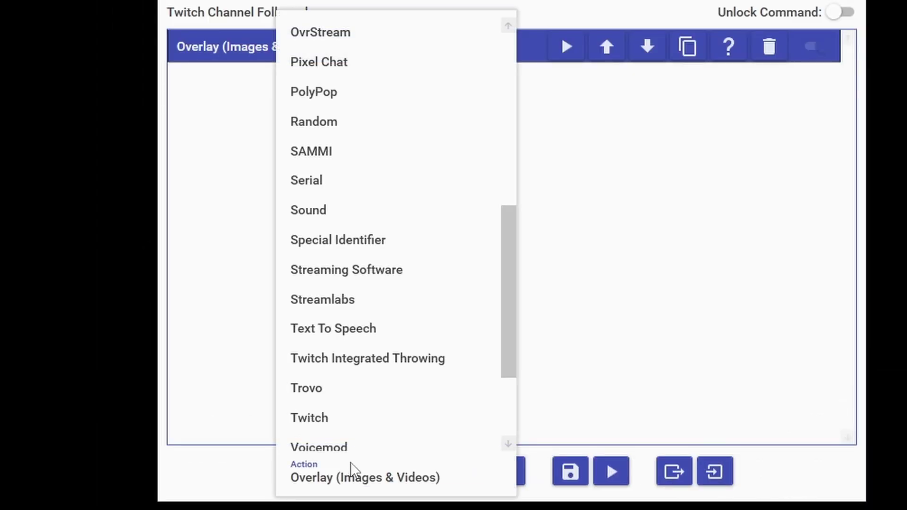
scroll(366, 421, down, 3)
click(345, 366)
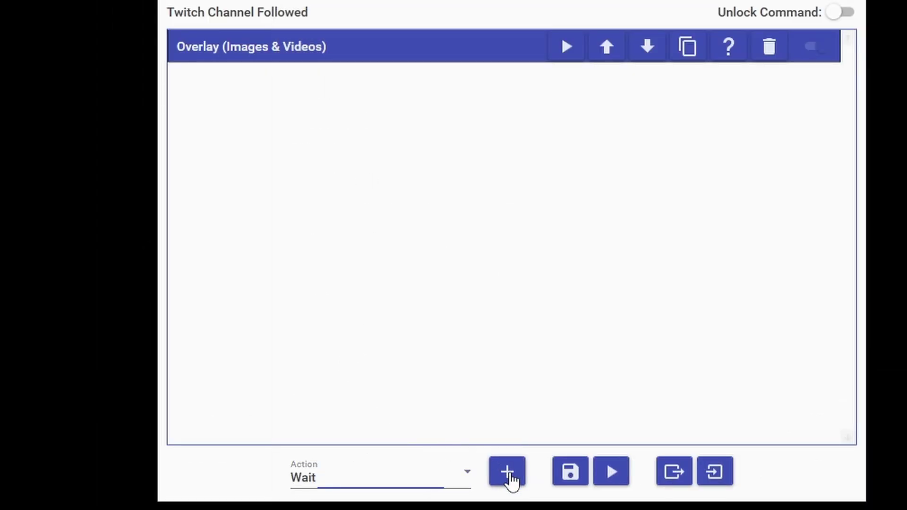
click(507, 472)
click(272, 150)
text(2)
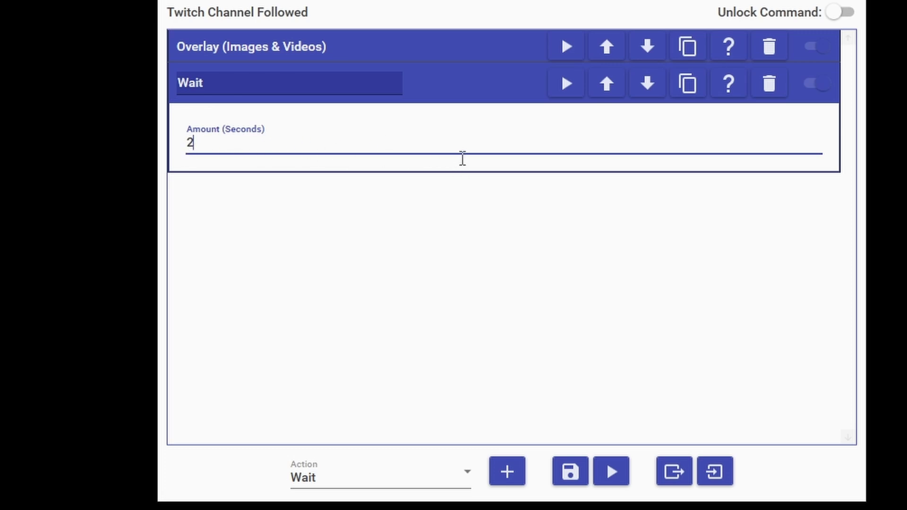
click(475, 82)
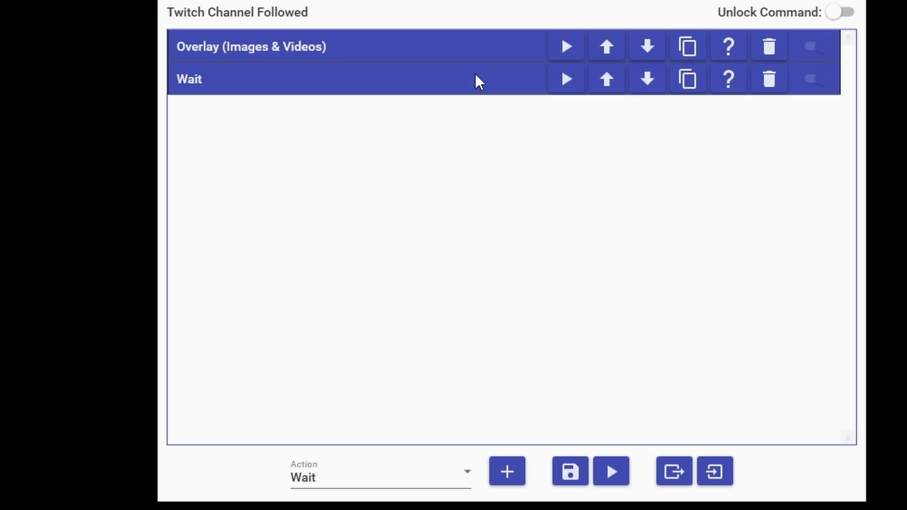
Add a second Overlay (Images & Videos) action after the Wait action and set its text to $userdisplayname
click(451, 480)
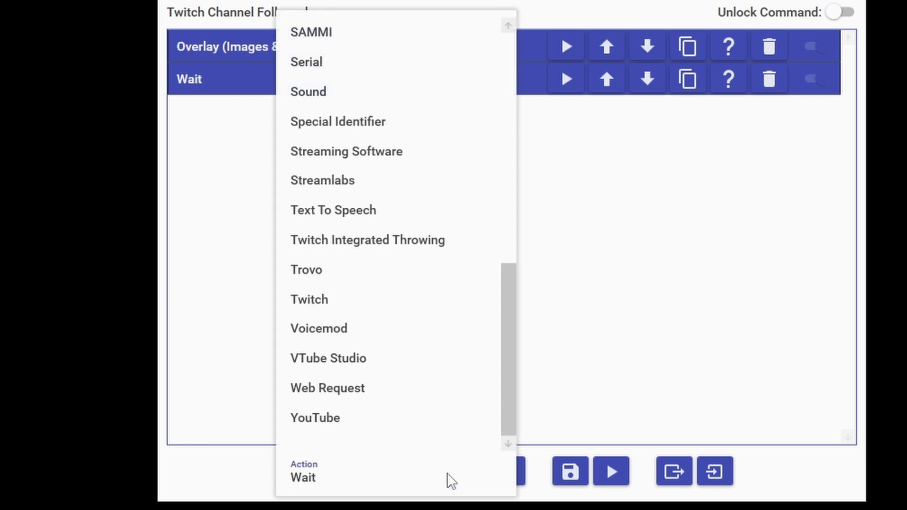
scroll(444, 330, up, 8)
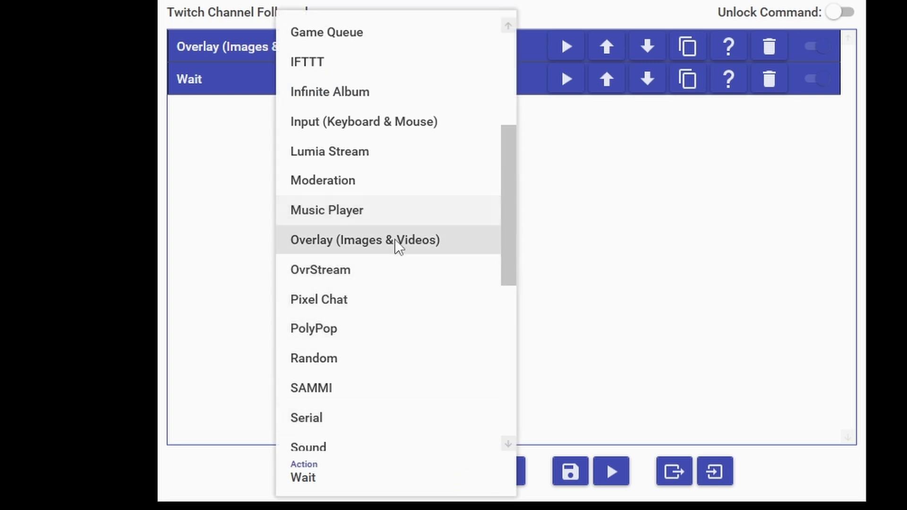
click(396, 242)
click(499, 467)
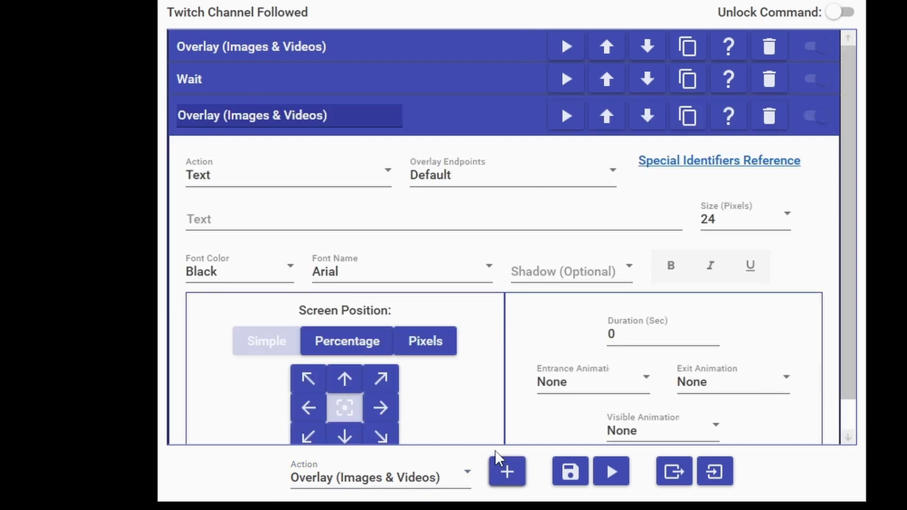
click(228, 183)
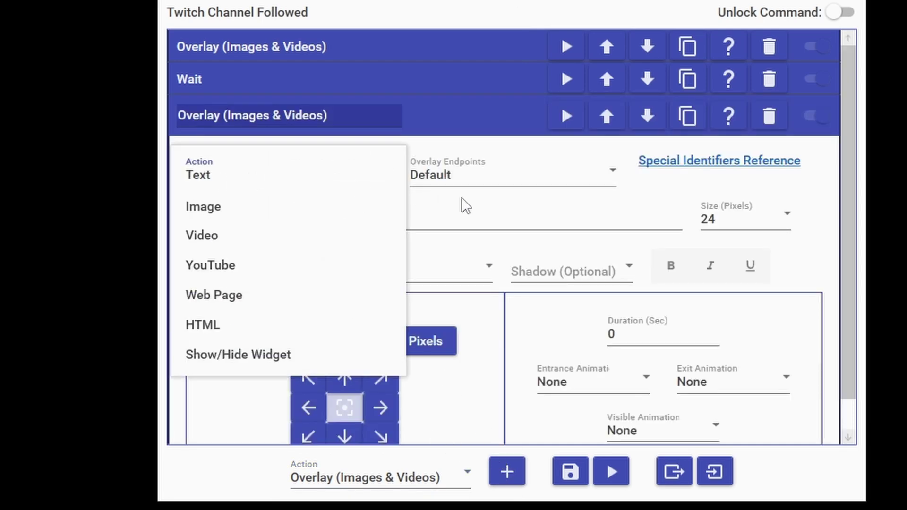
click(518, 215)
click(516, 217)
text($userdisplayname)
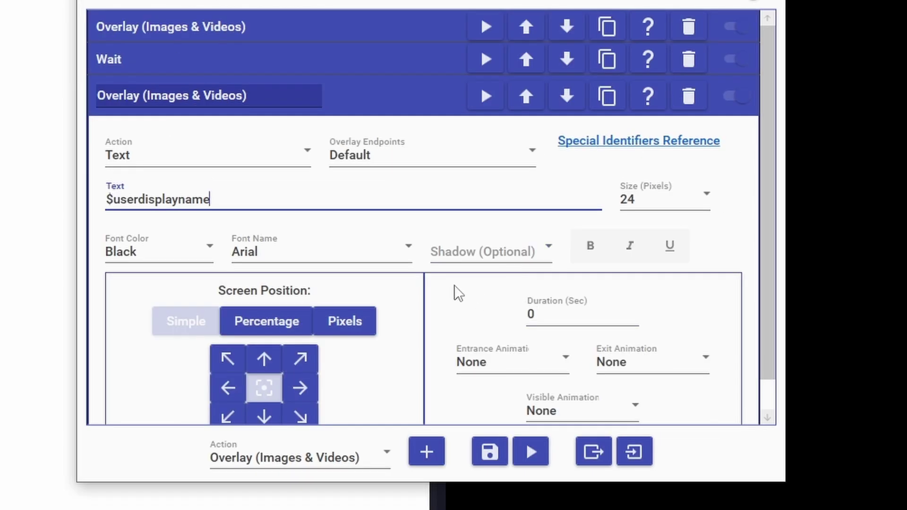
Set the font color of the $userdisplayname overlay text to White, keeping the size at 24 pixels
drag(566, 319, 520, 312)
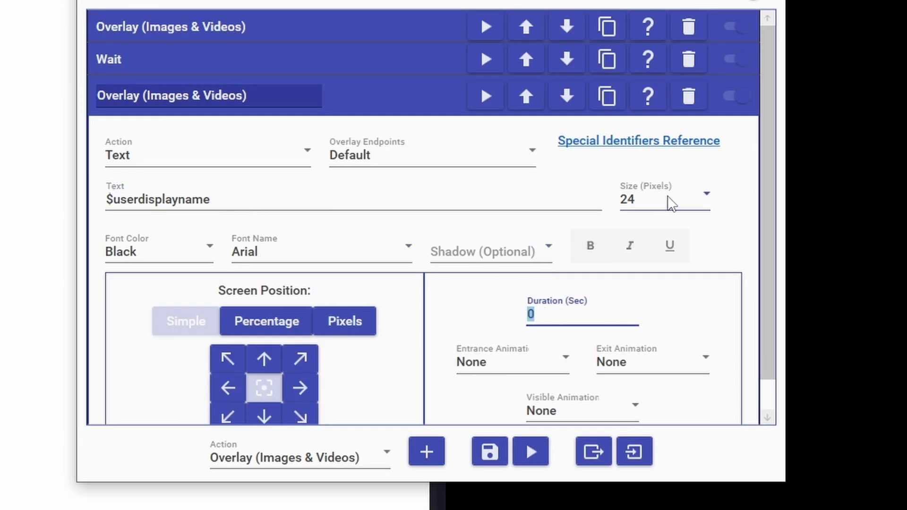
click(694, 195)
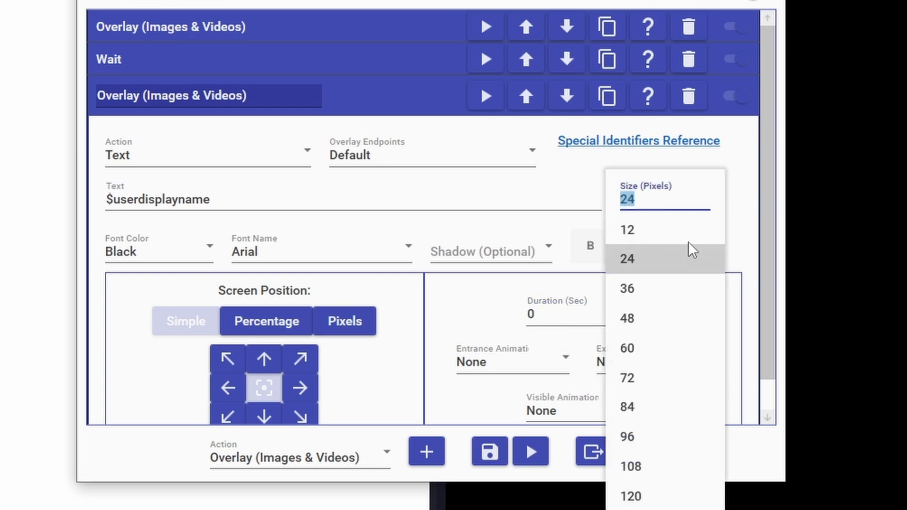
click(638, 200)
click(183, 256)
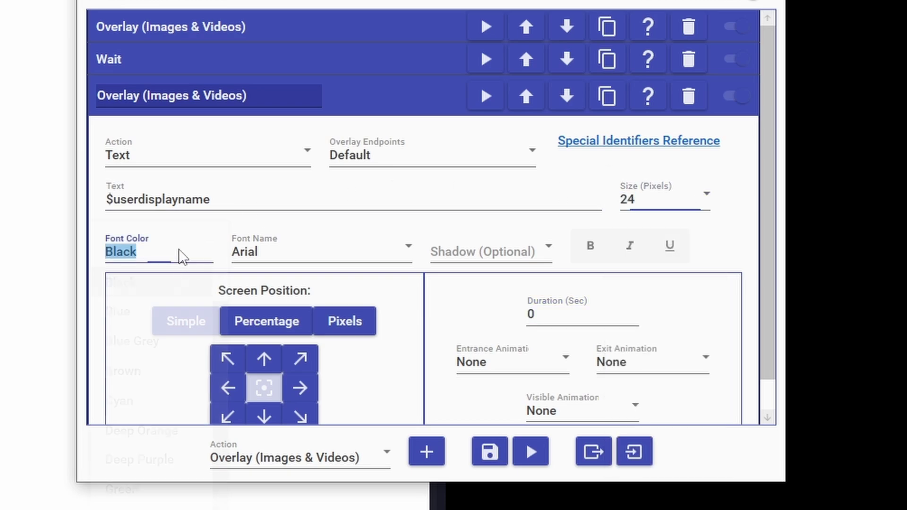
scroll(198, 330, up, 1)
click(204, 270)
click(202, 265)
drag(217, 366, 219, 509)
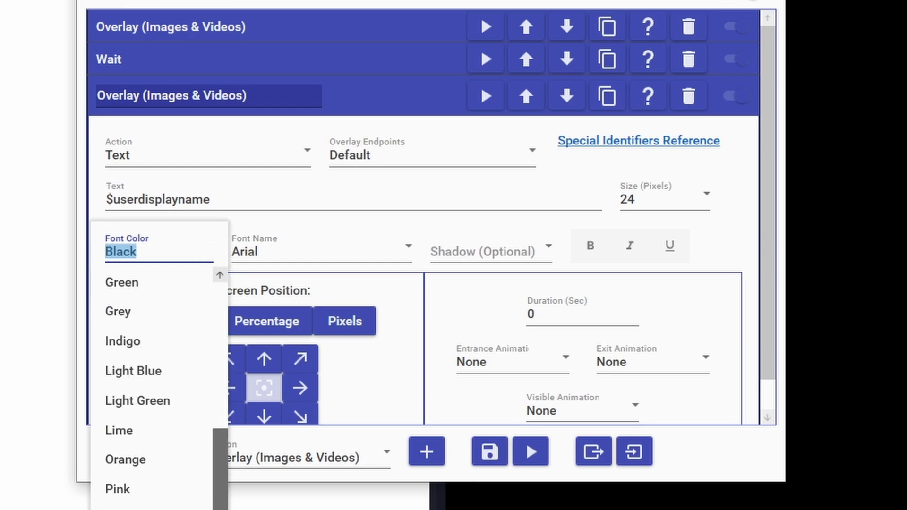
click(161, 509)
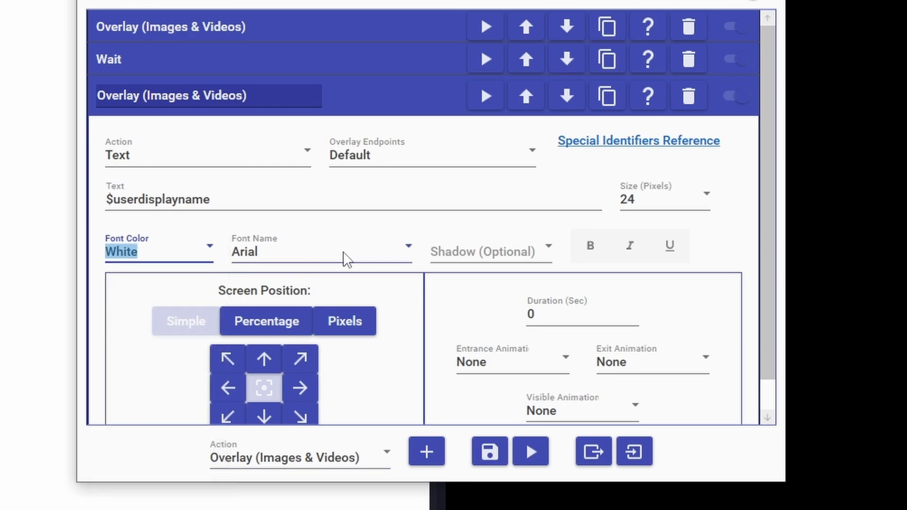
Set the text overlay's font to 04b_20 and its duration to 5 seconds, and test that action on its own
click(412, 252)
click(312, 282)
click(548, 315)
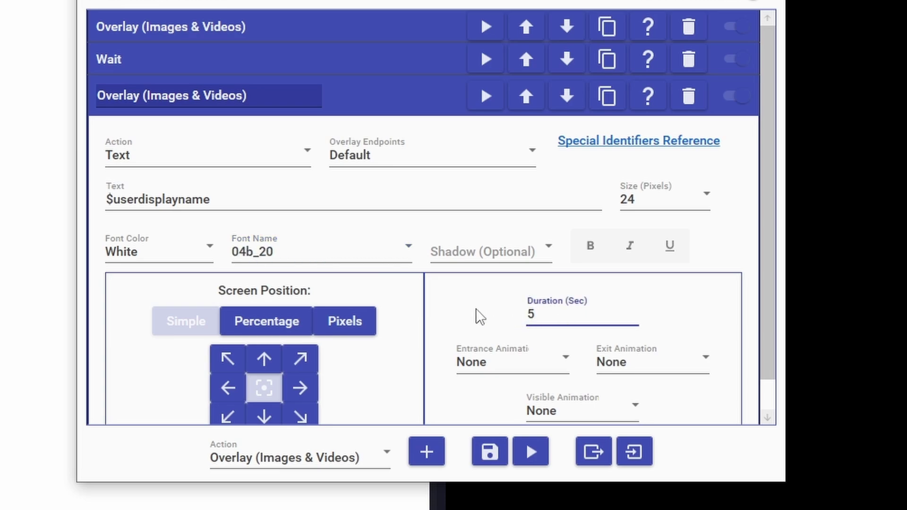
click(485, 97)
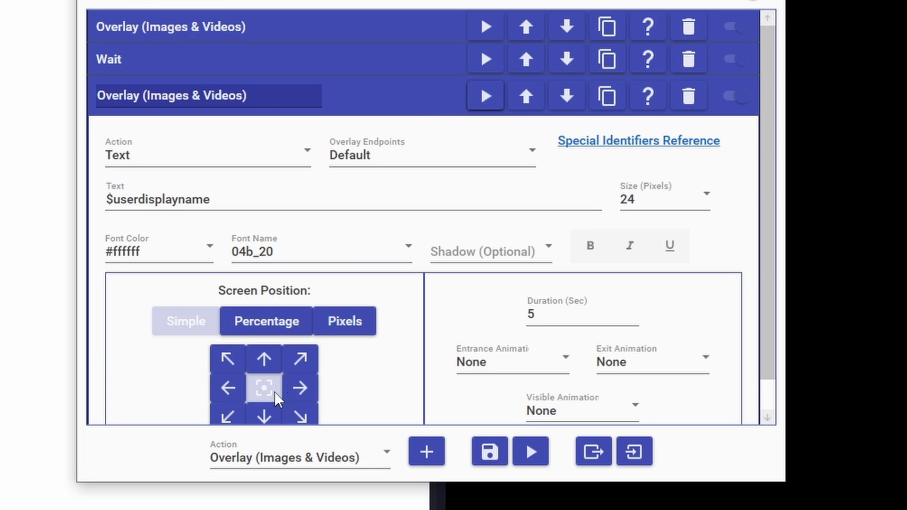
Try different Simple screen positions for the $userdisplayname text overlay
click(263, 359)
scroll(283, 373, down, 1)
click(292, 373)
click(264, 371)
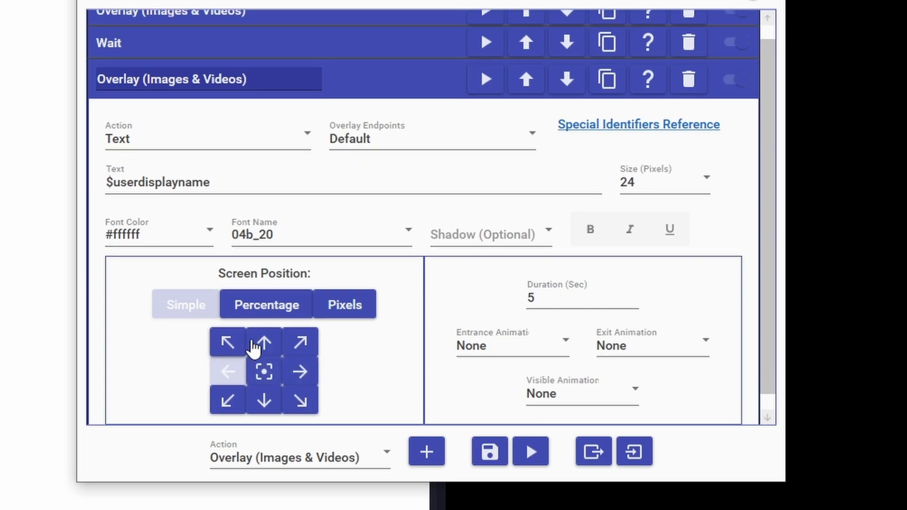
Collapse the text overlay action and test the whole command with the default test values
click(424, 91)
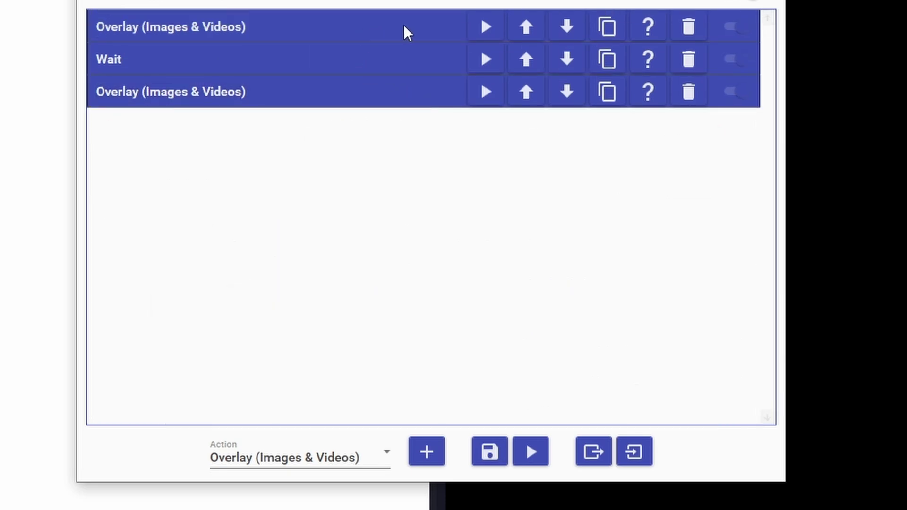
click(530, 449)
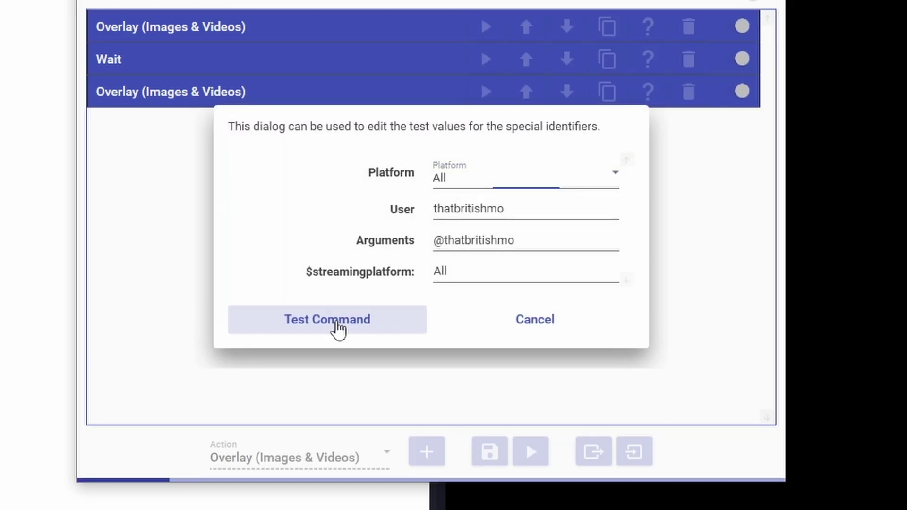
click(339, 326)
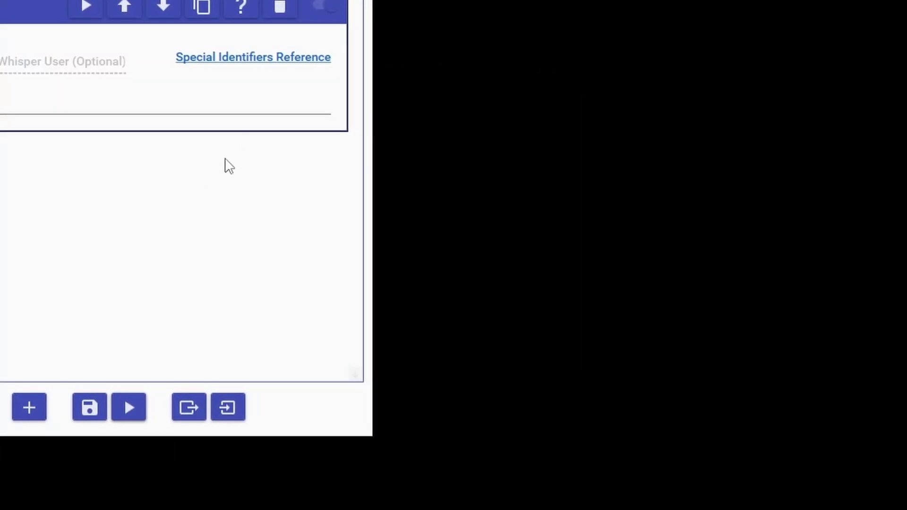
Delete the existing chat message action from the Twitch Channel Followed command and add an Overlay (Images & Videos) action
click(278, 10)
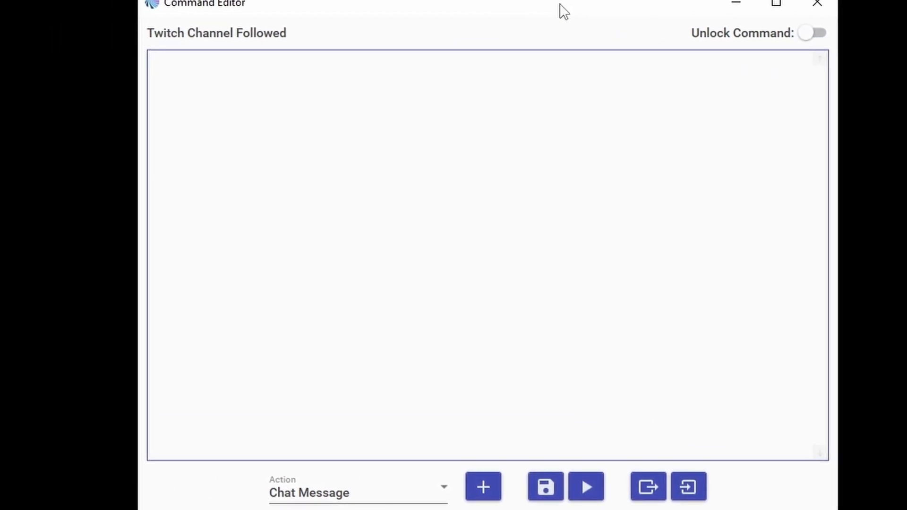
click(409, 501)
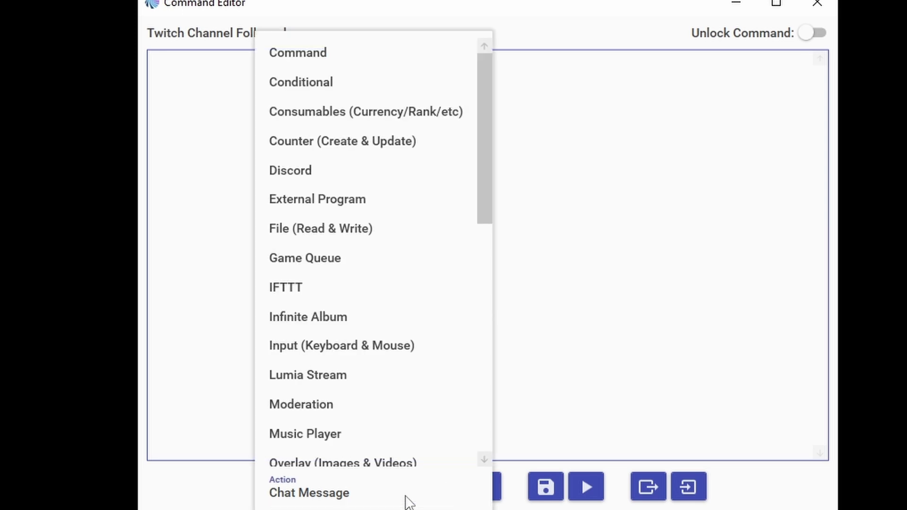
scroll(392, 427, down, 3)
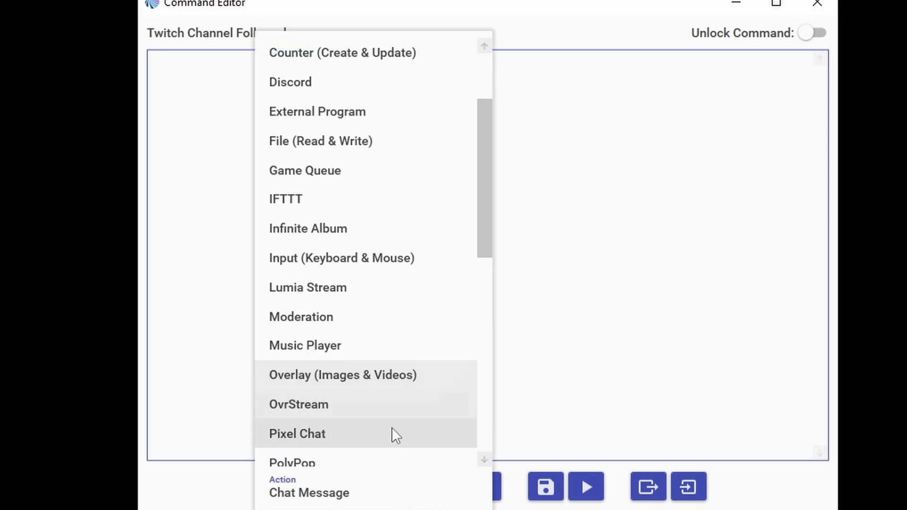
click(384, 294)
click(483, 488)
Set the overlay action to Image using DJ-Animation-1000.gif from the AlbannaStudios folder, 500 pixels wide and 500 pixels high
click(270, 135)
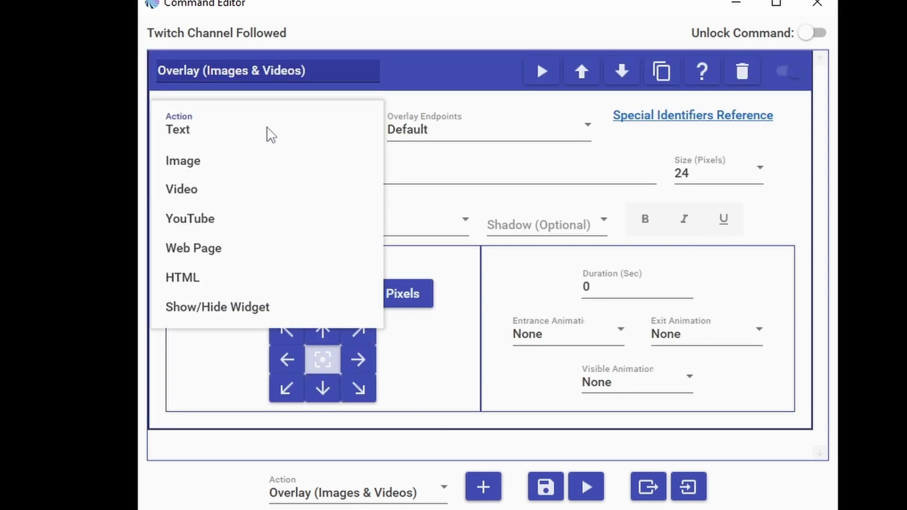
click(233, 164)
click(589, 174)
text(500)
key(Tab)
text(5)
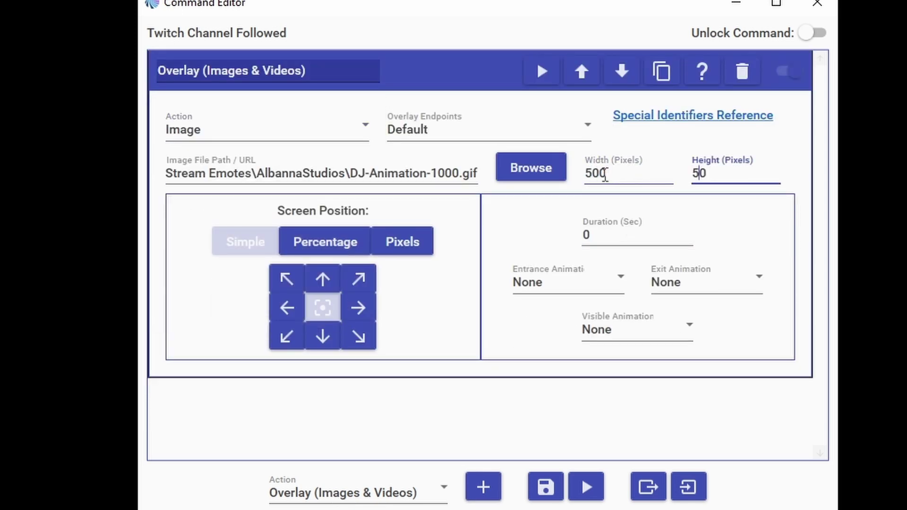
text(0)
Add a Sound action that plays D:\Streaming\Stream Sounds\mojussy-short.mp3 and collapse it
click(327, 140)
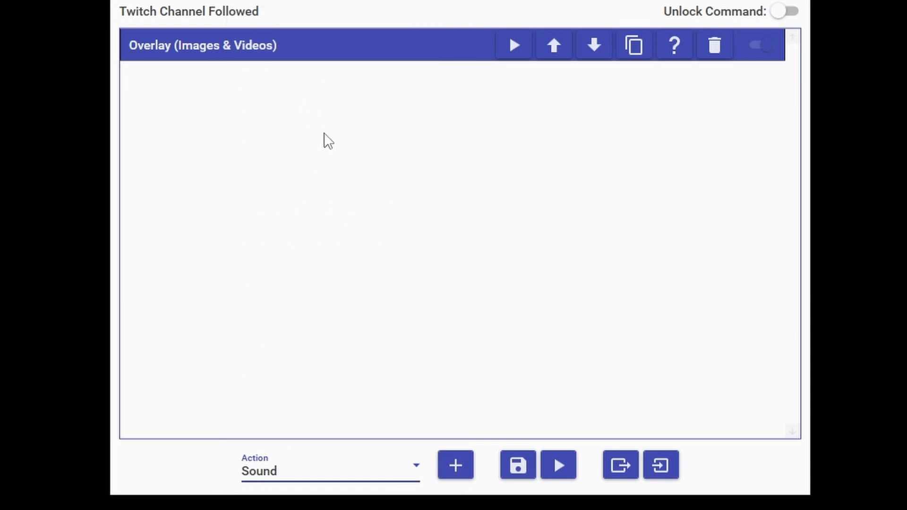
click(456, 465)
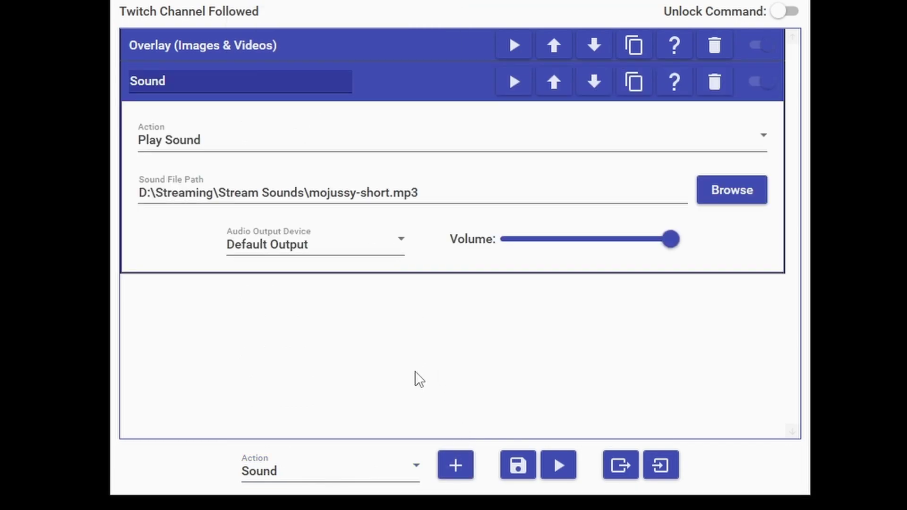
click(443, 85)
Add another Overlay (Images & Videos) action after the Sound action
click(287, 472)
scroll(298, 123, up, 10)
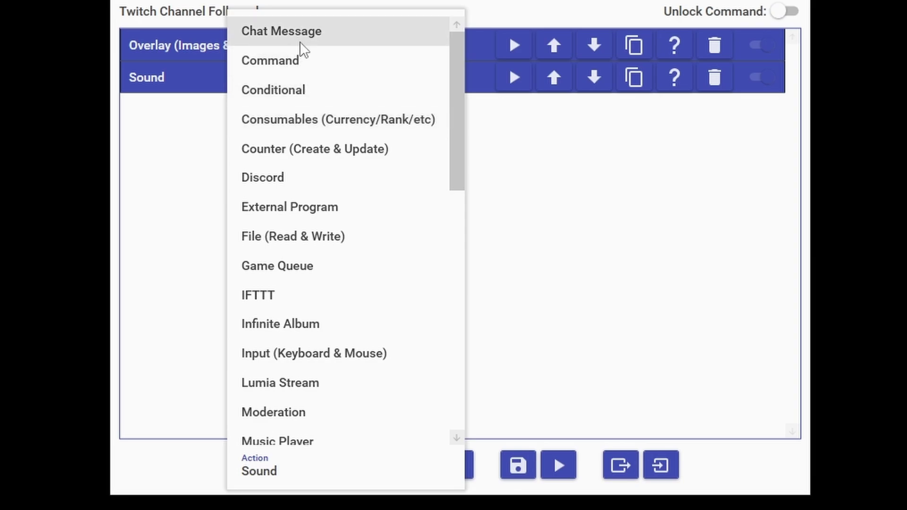
scroll(326, 354, down, 3)
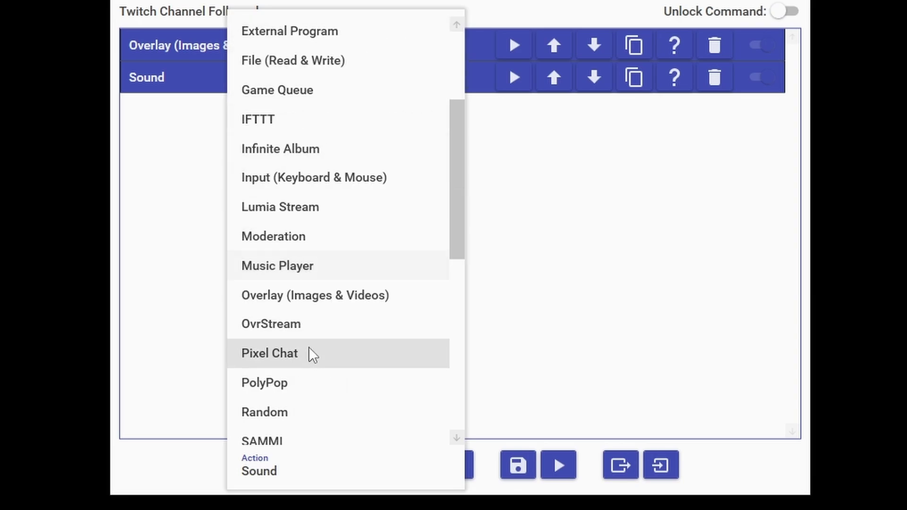
click(320, 301)
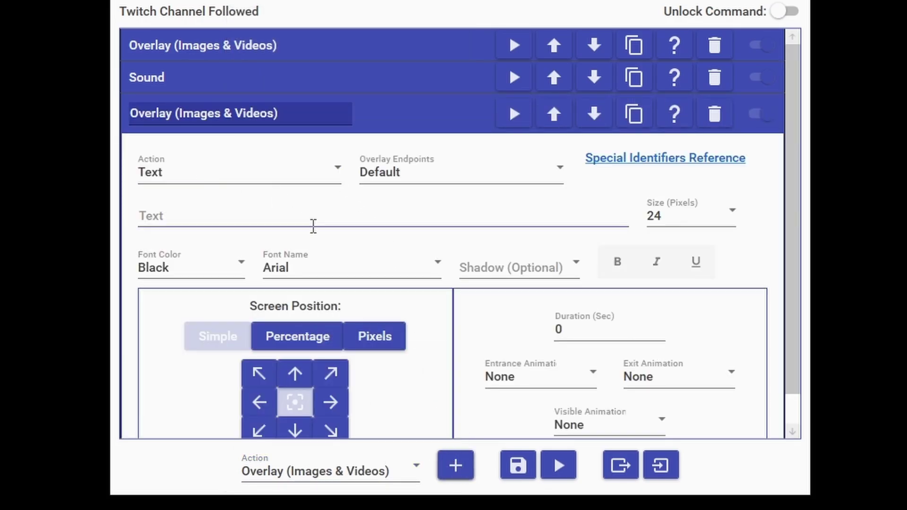
Switch the new overlay's screen position to Percentage and enter the text "Thanks for following"
scroll(355, 409, down, 1)
click(297, 397)
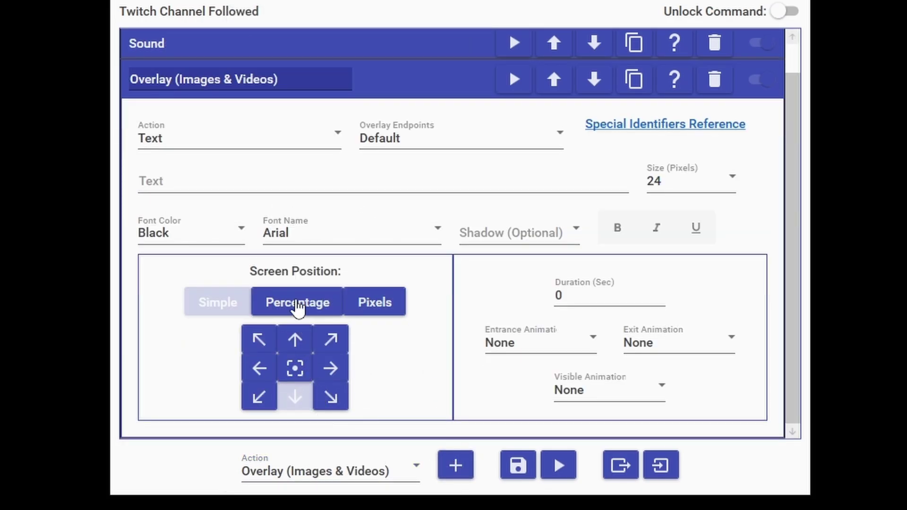
click(297, 305)
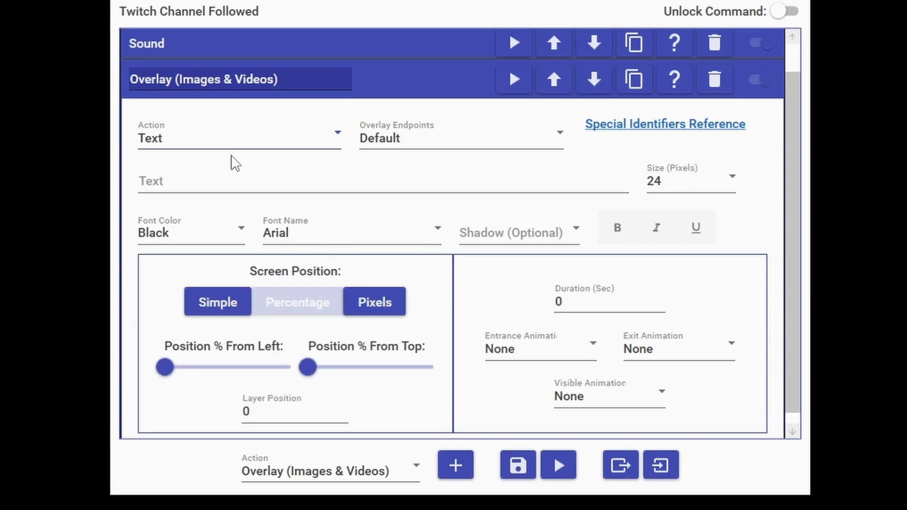
click(259, 186)
text(Thanks for following)
Set the follow text's font color to White and increase its Position % From Top to move it lower
click(240, 237)
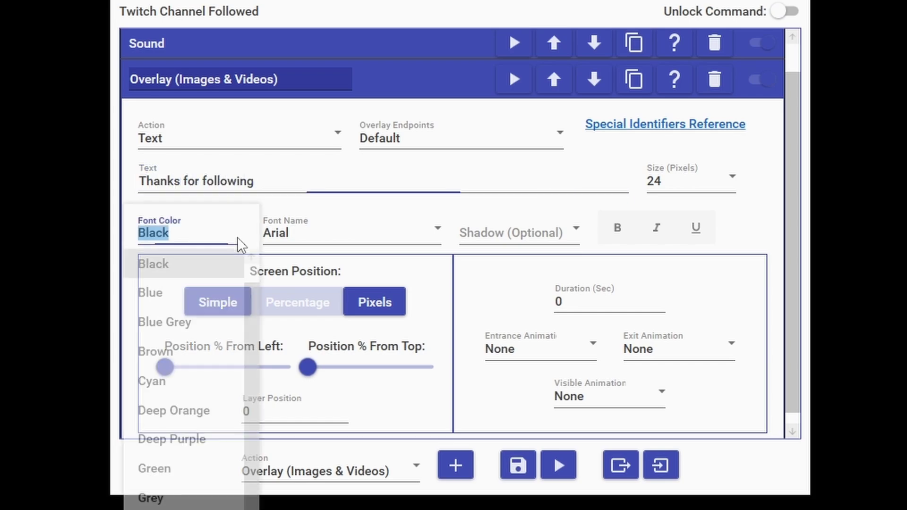
scroll(245, 336, down, 4)
click(208, 509)
click(240, 236)
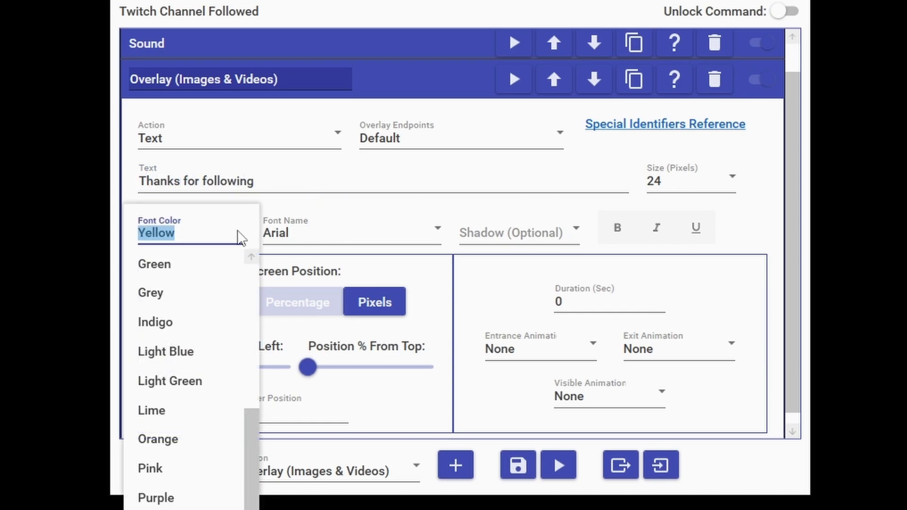
click(208, 509)
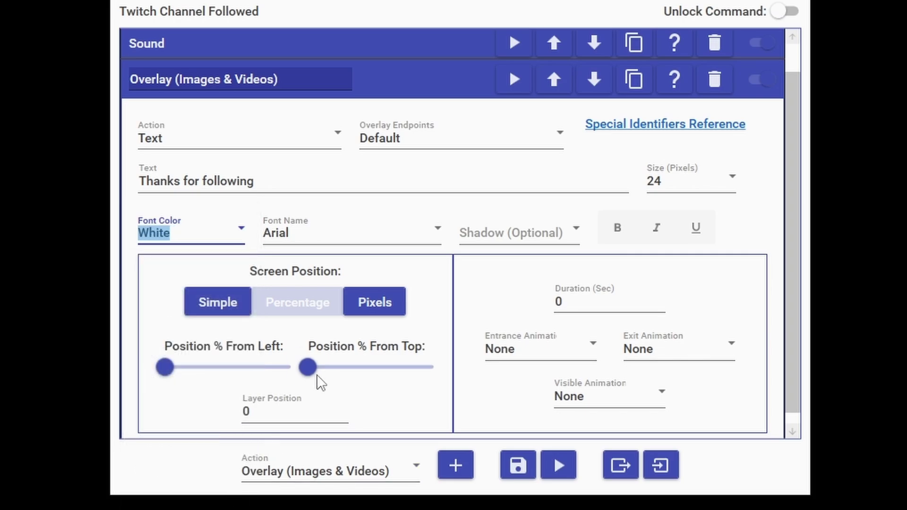
drag(304, 372, 372, 376)
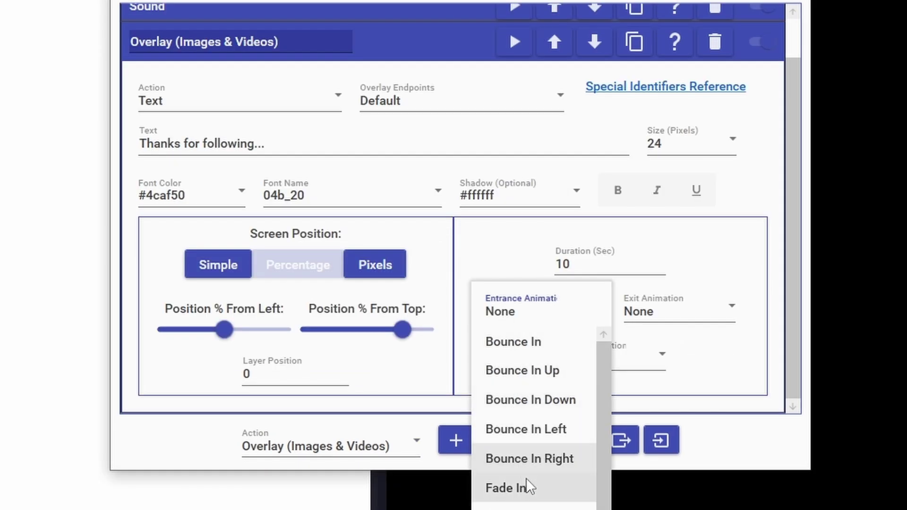
Set the follow text overlay's entrance animation to Slide In Left
scroll(534, 416, down, 4)
scroll(534, 416, up, 4)
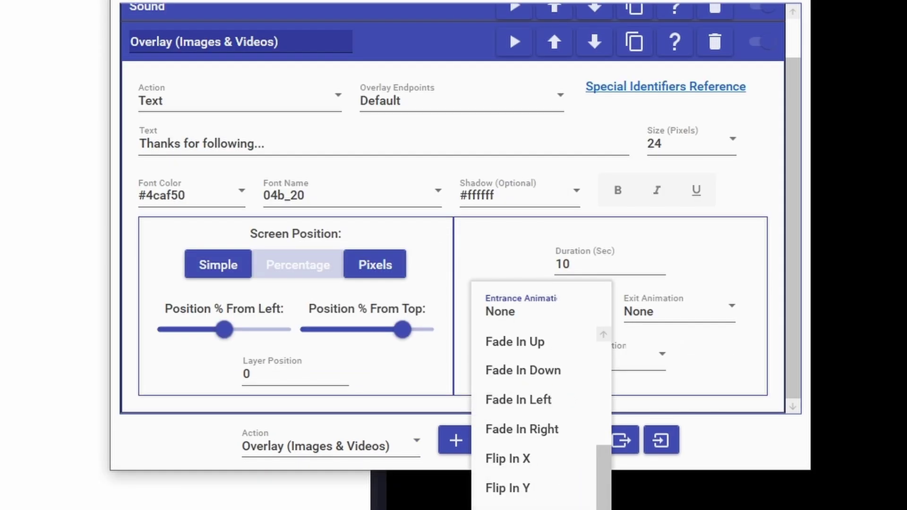
scroll(482, 492, down, 3)
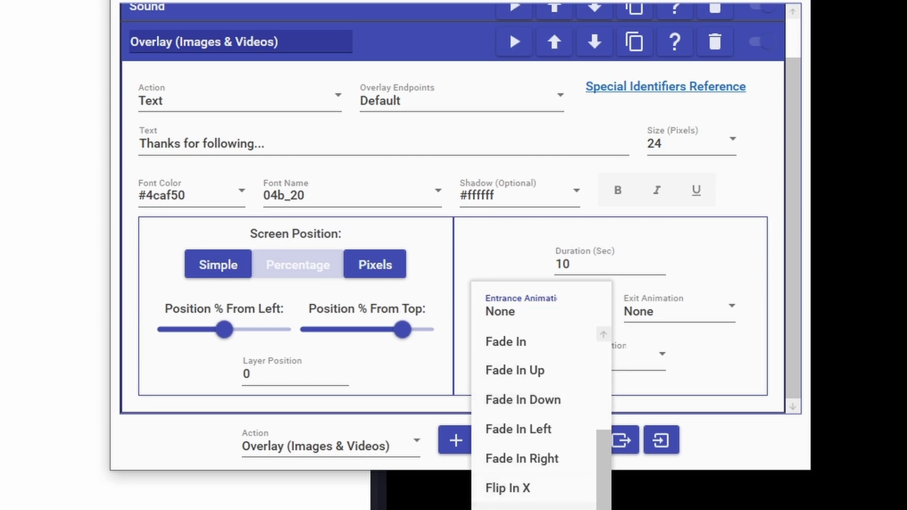
scroll(534, 505, down, 1)
click(534, 509)
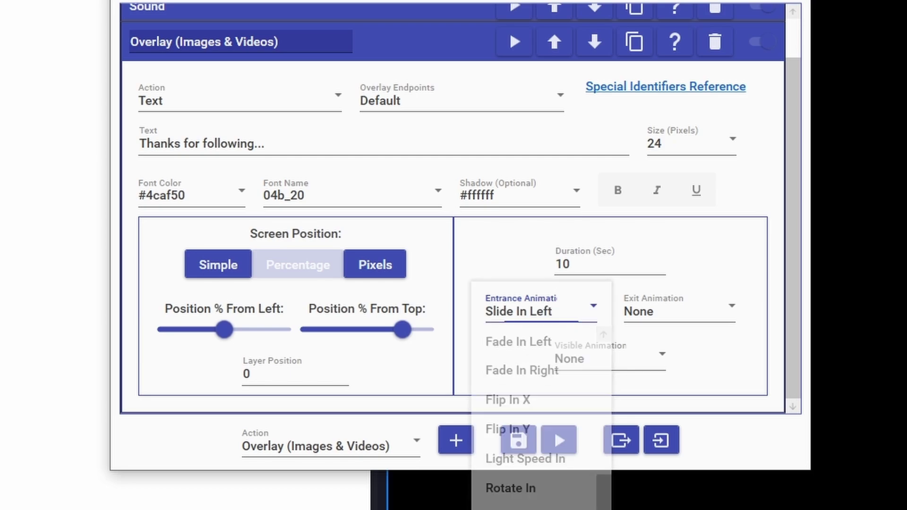
Set the follow text overlay's exit animation to Slide Out Right and visible animation to Bounce, then test-run the command
click(663, 315)
scroll(663, 331, down, 5)
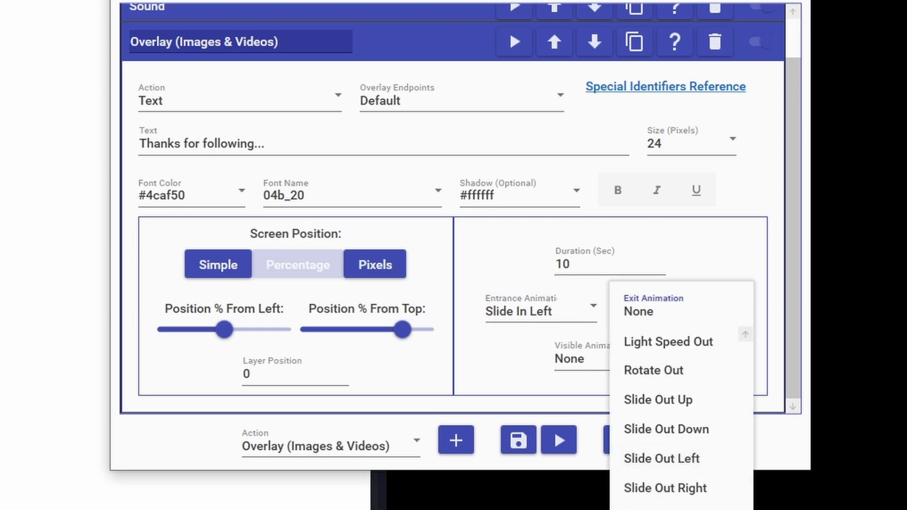
click(689, 492)
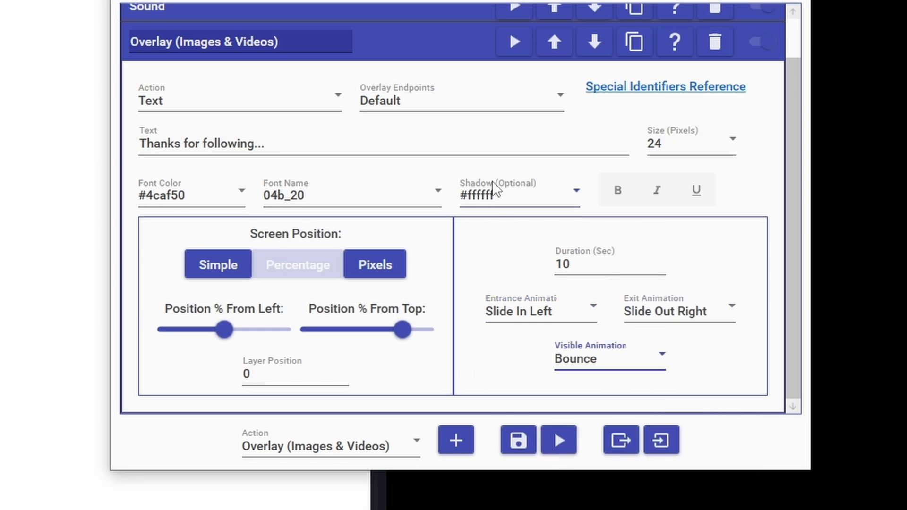
click(467, 42)
click(559, 444)
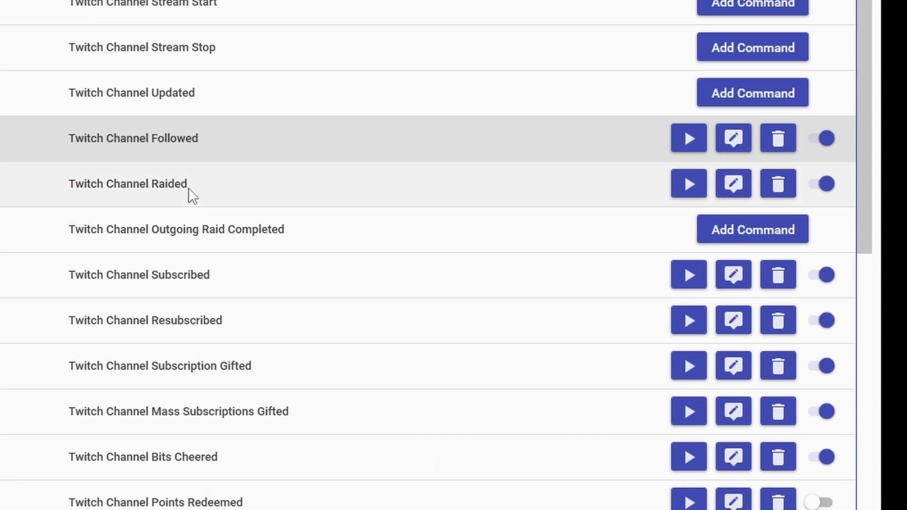
Open the Twitch Channel Raided command and examine the settings of its video overlays and chat message action
click(241, 197)
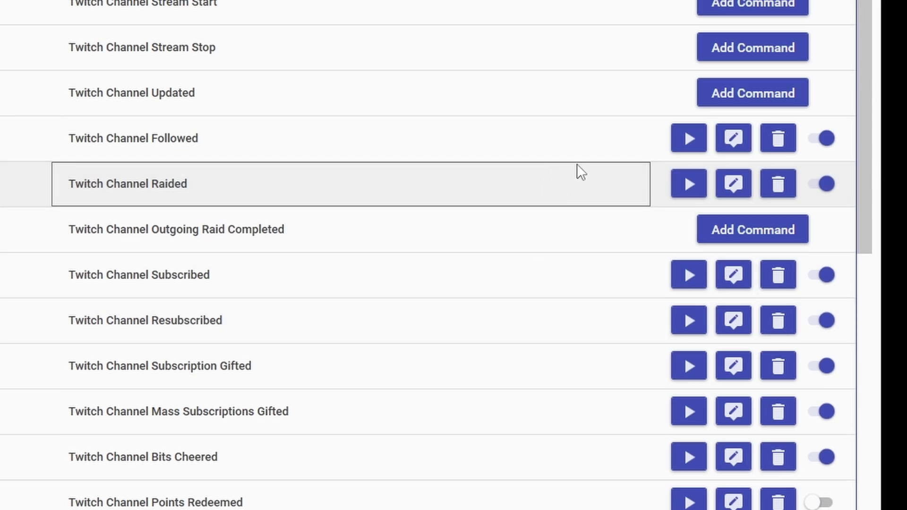
click(733, 182)
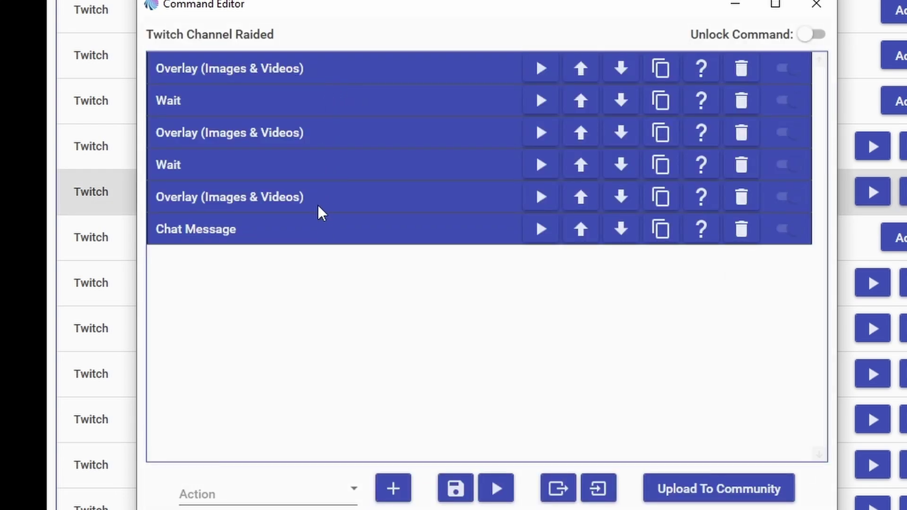
click(320, 205)
click(339, 138)
click(351, 71)
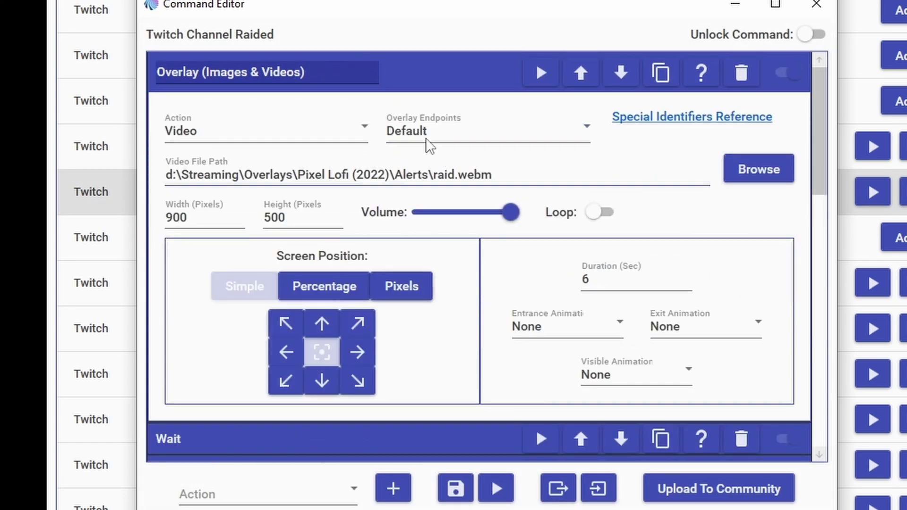
click(421, 72)
click(443, 134)
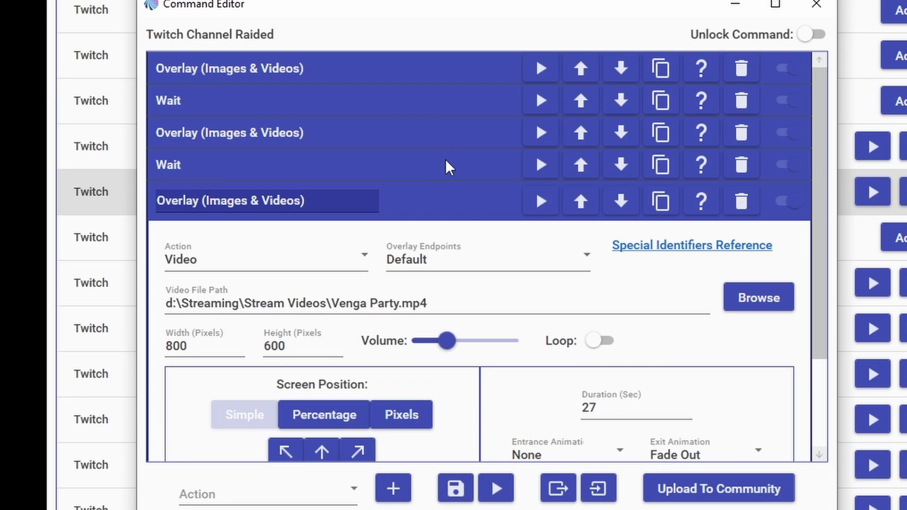
click(447, 201)
click(402, 236)
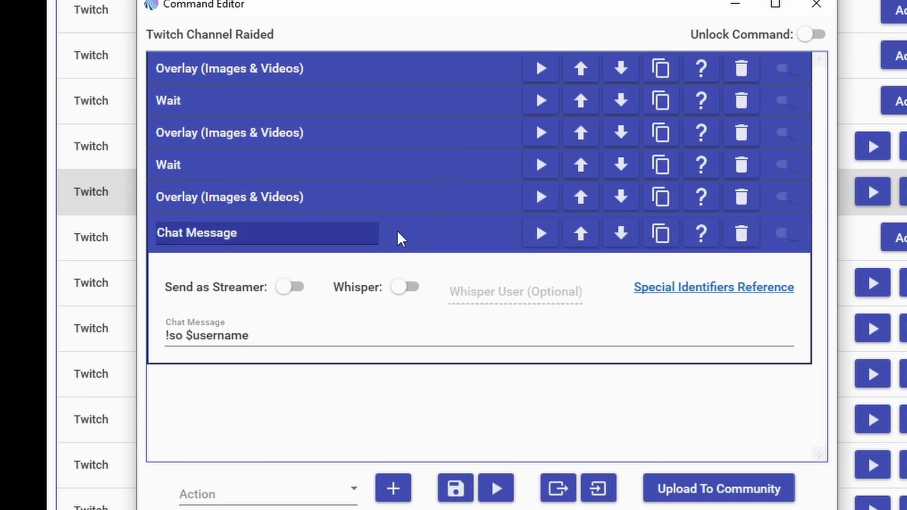
Review the raid command's Venga Party video overlay and its text overlay, then close the command
click(433, 226)
click(424, 197)
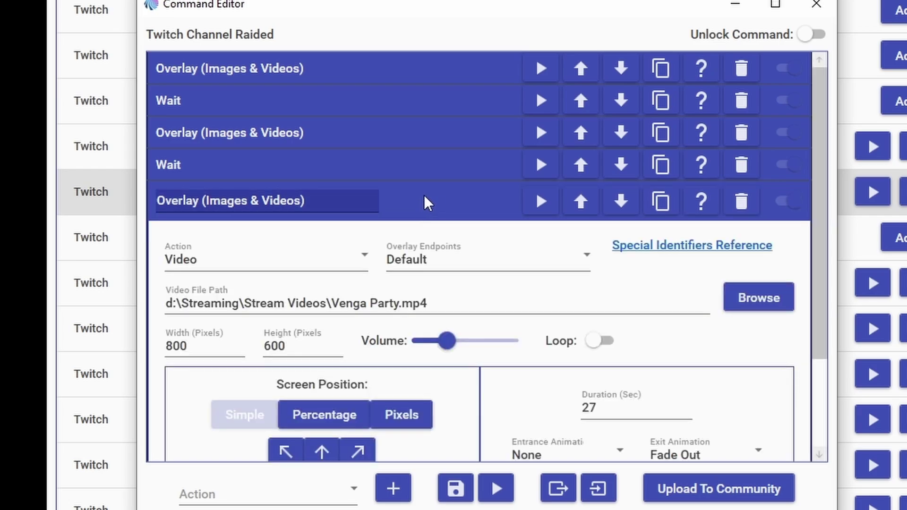
click(457, 199)
click(434, 130)
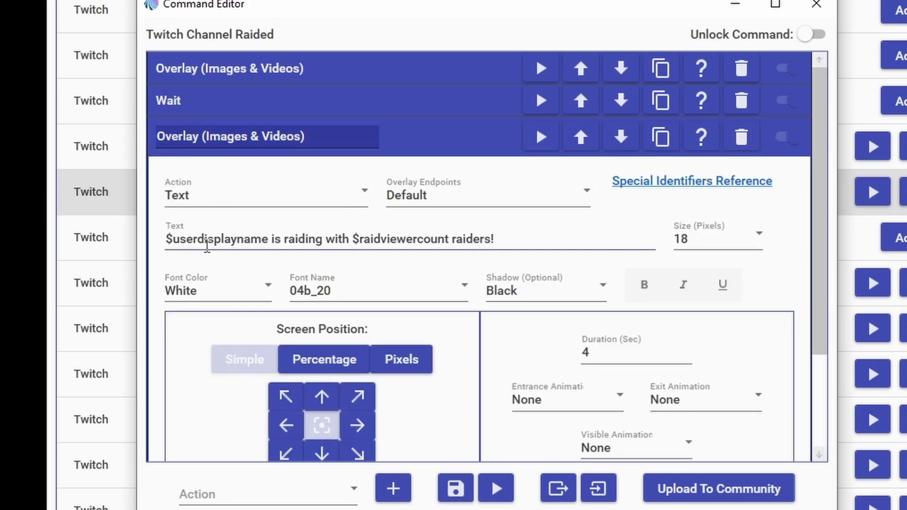
click(431, 140)
click(817, 6)
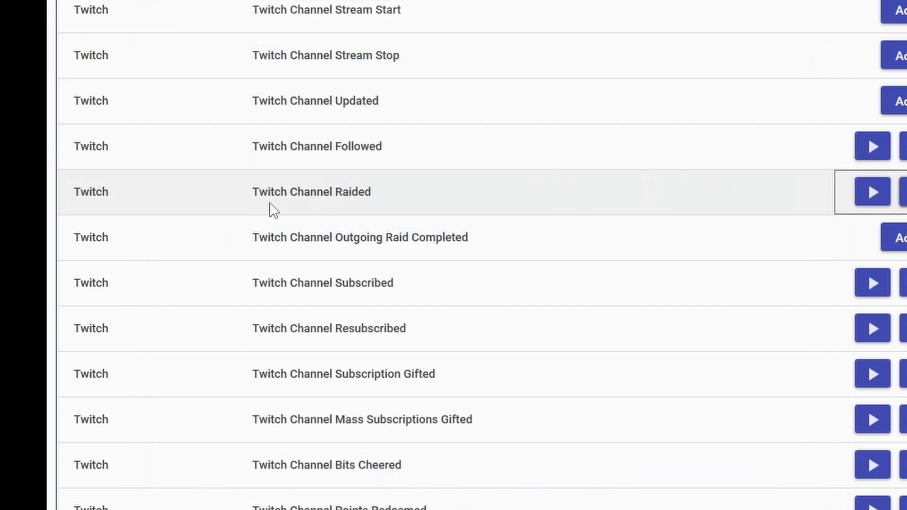
Reopen the Twitch Channel Raided command and examine the $raidviewercount identifier in its text overlay, then close the command
double_click(264, 210)
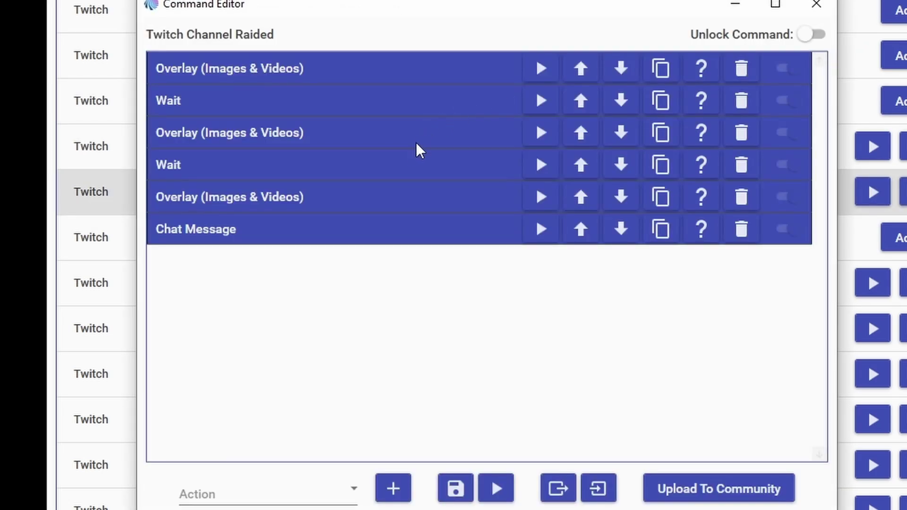
click(426, 135)
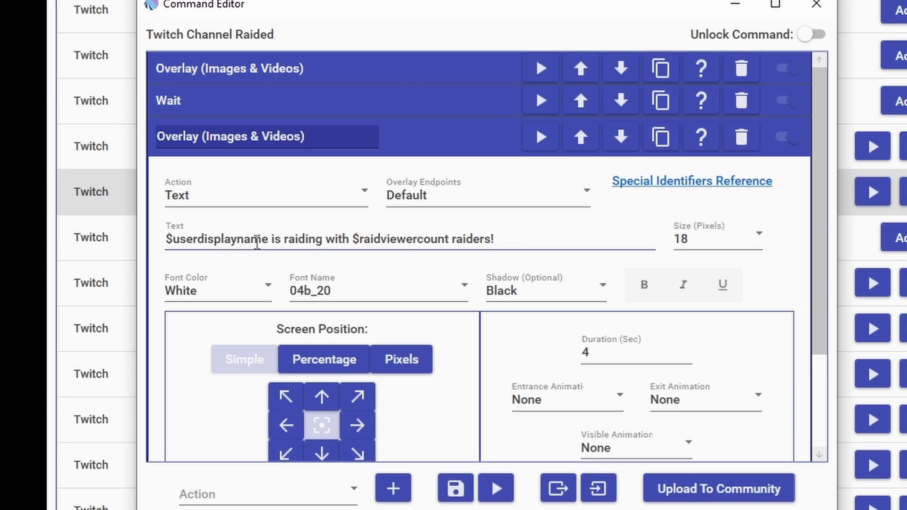
double_click(411, 238)
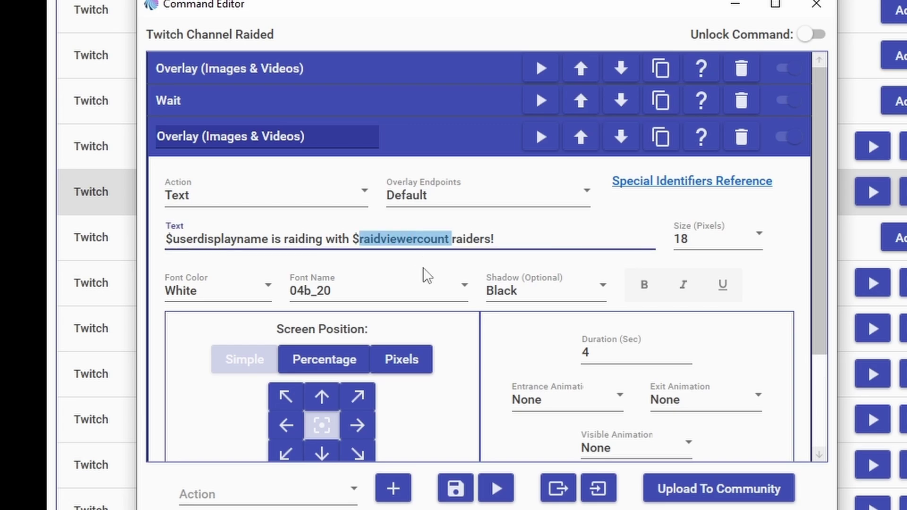
click(417, 238)
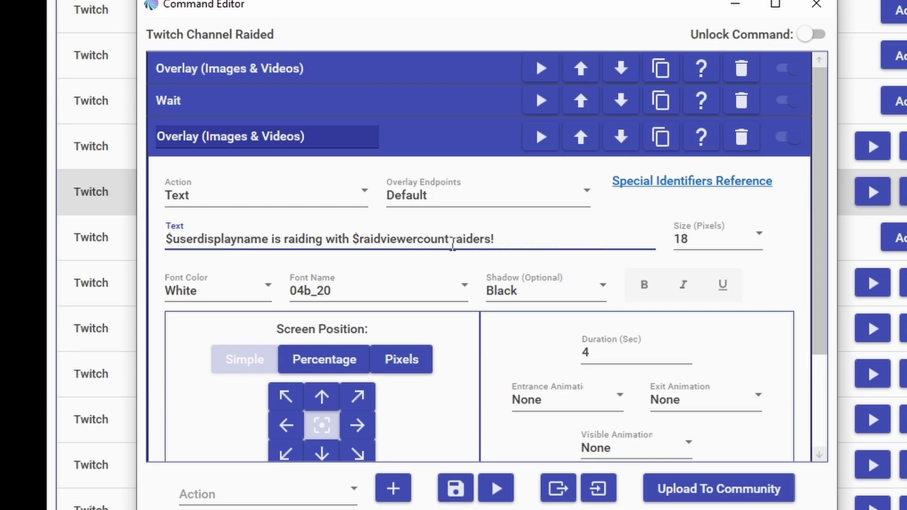
click(451, 148)
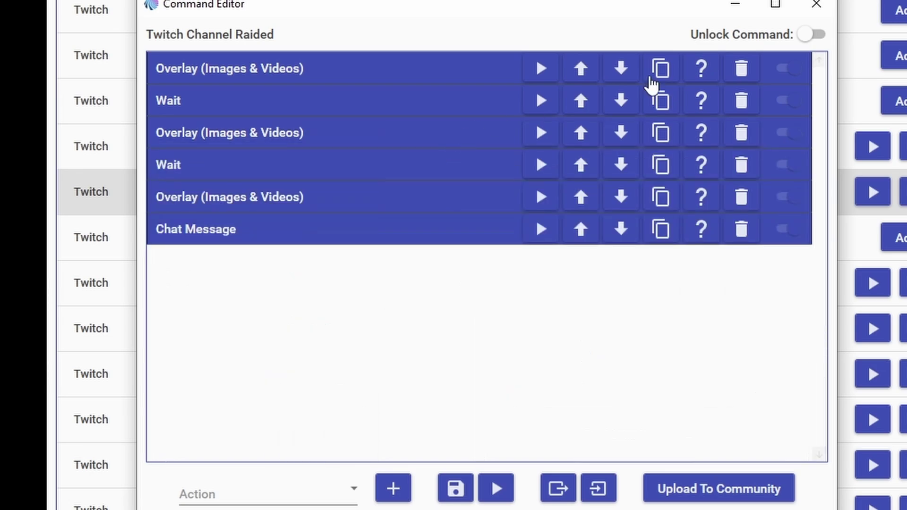
click(817, 2)
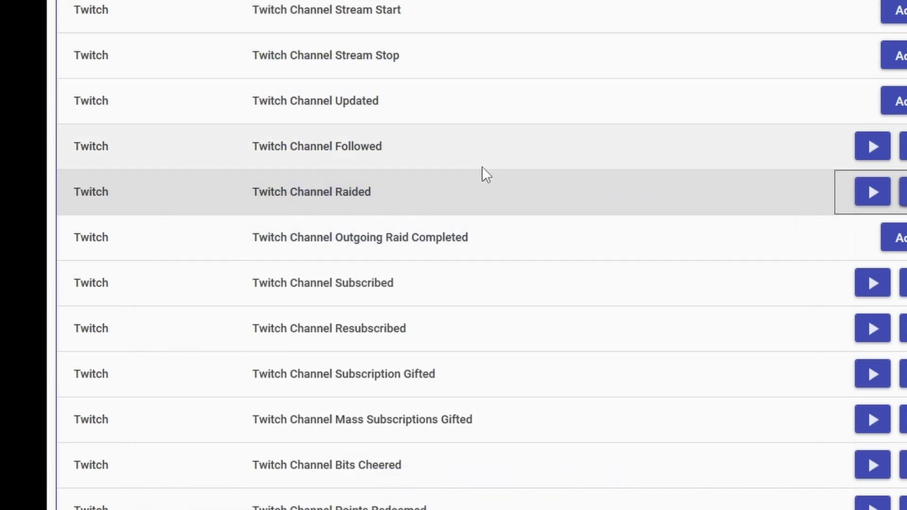
Open the Twitch Channel Subscribed command, check the text overlay between its two Wait actions, and close the command
scroll(460, 259, down, 2)
click(431, 198)
click(892, 210)
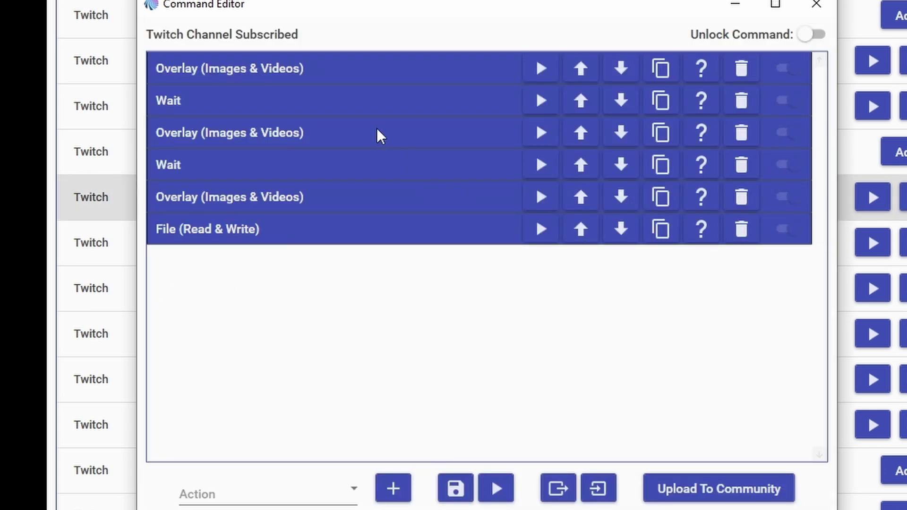
click(378, 135)
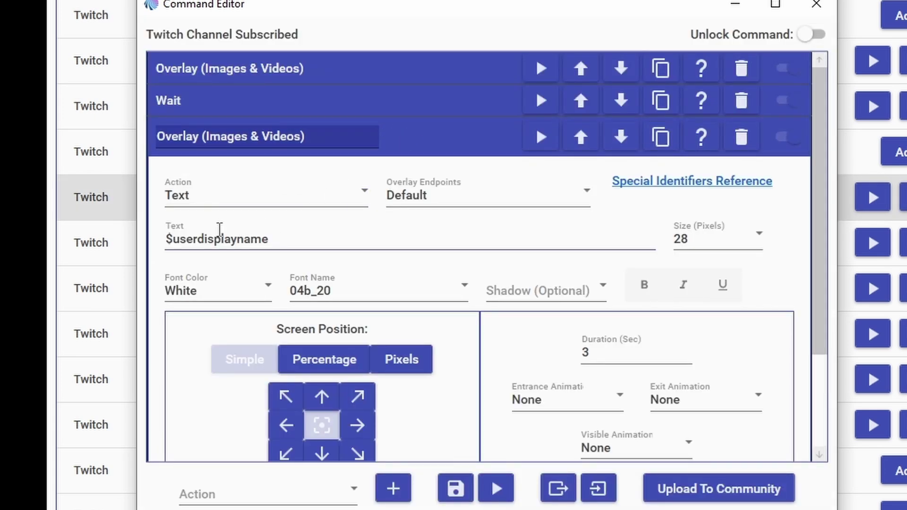
click(436, 141)
click(816, 4)
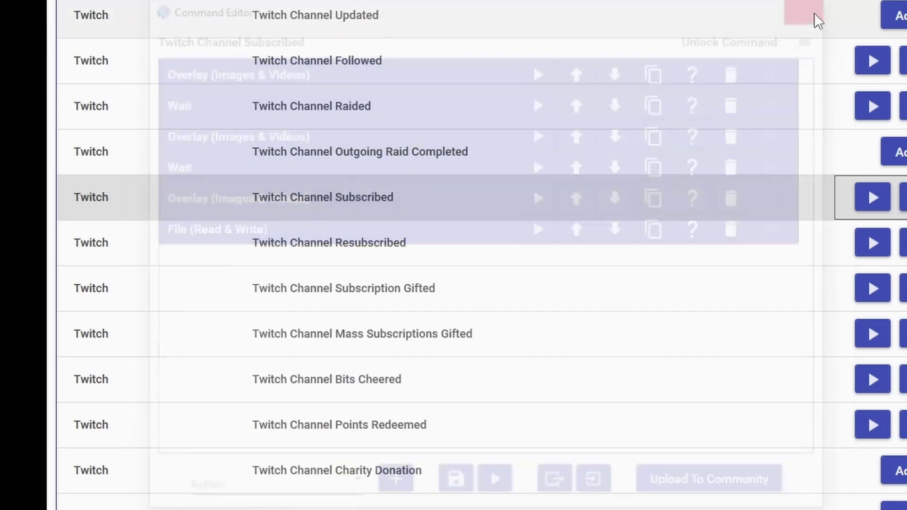
Open the Twitch Channel Resubscribed command and examine the $usersubmonths and $usersubstreak identifiers in its overlay text, then close it
click(904, 243)
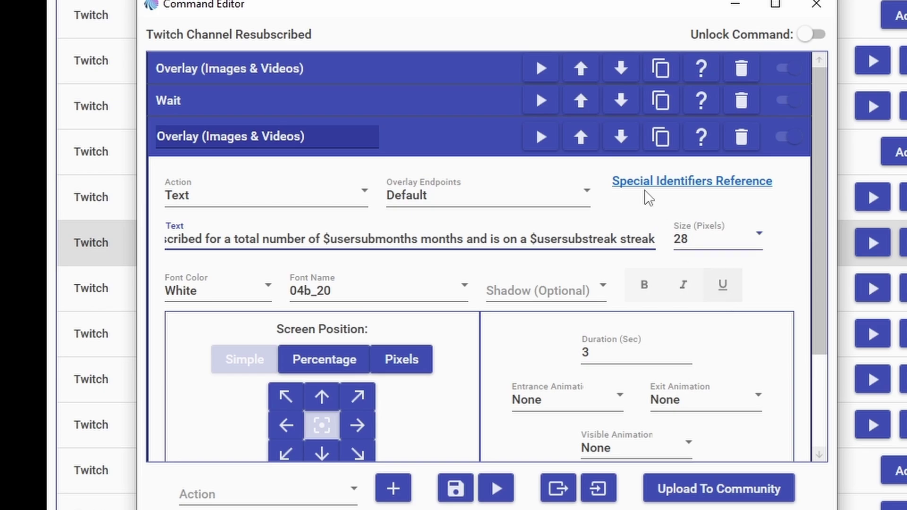
drag(529, 15, 435, 283)
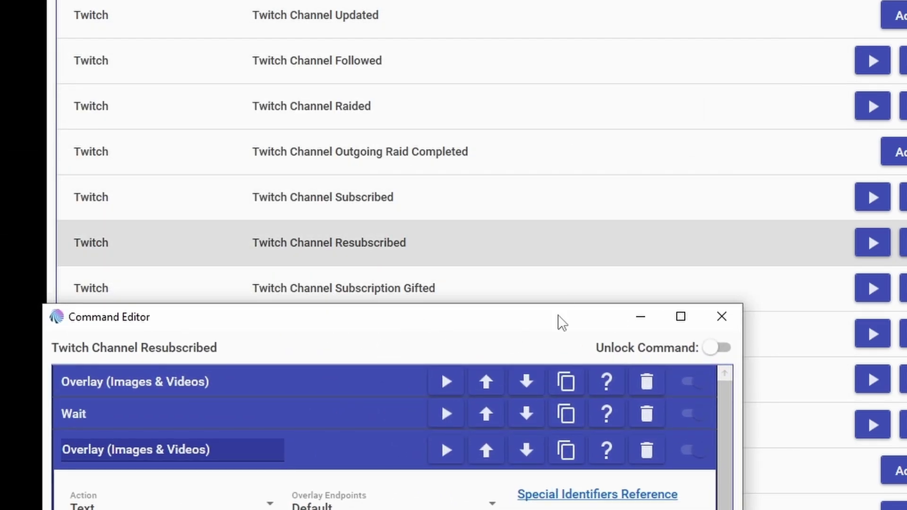
drag(489, 325, 615, 89)
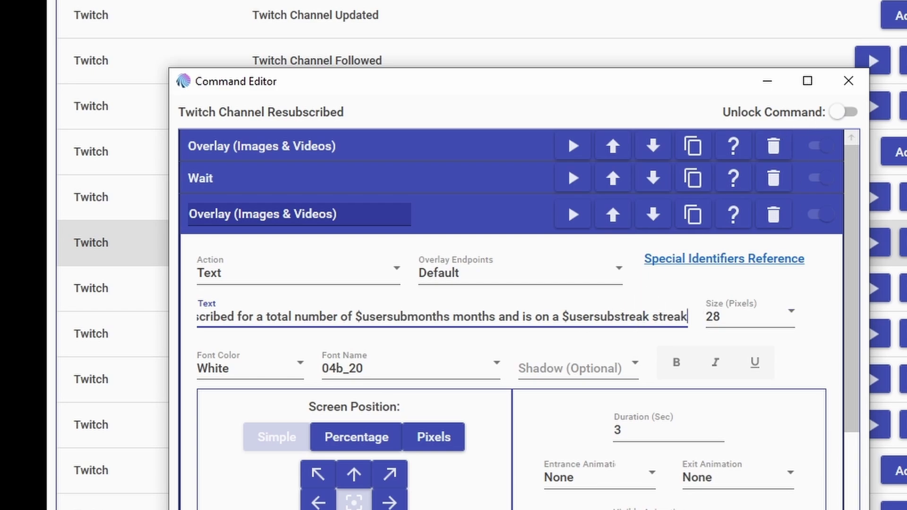
key(alt+Tab)
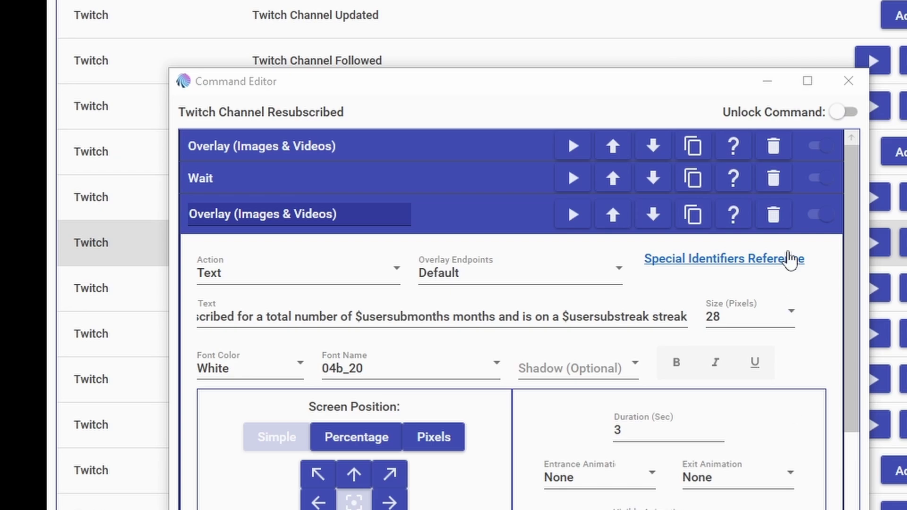
click(851, 83)
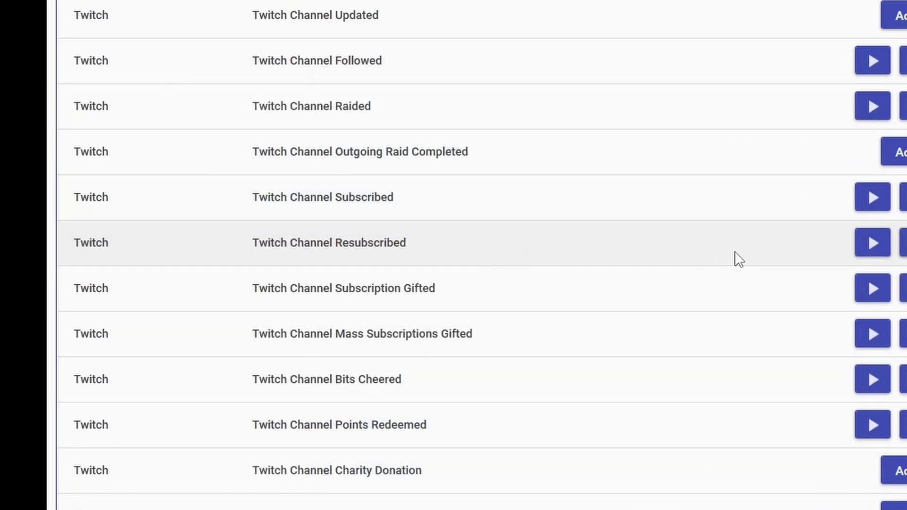
Open the Twitch Channel Subscription Gifted command and view the settings of its text overlay action
scroll(735, 265, down, 1)
click(562, 294)
click(579, 243)
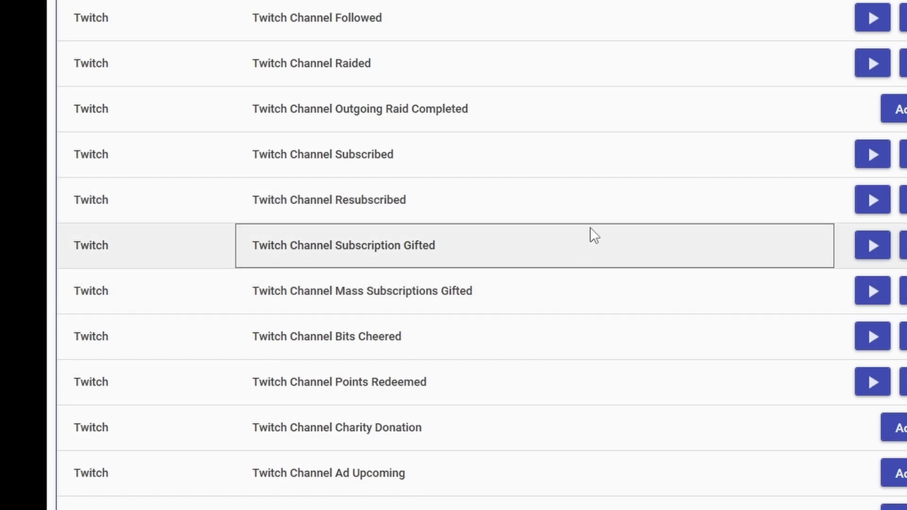
double_click(581, 243)
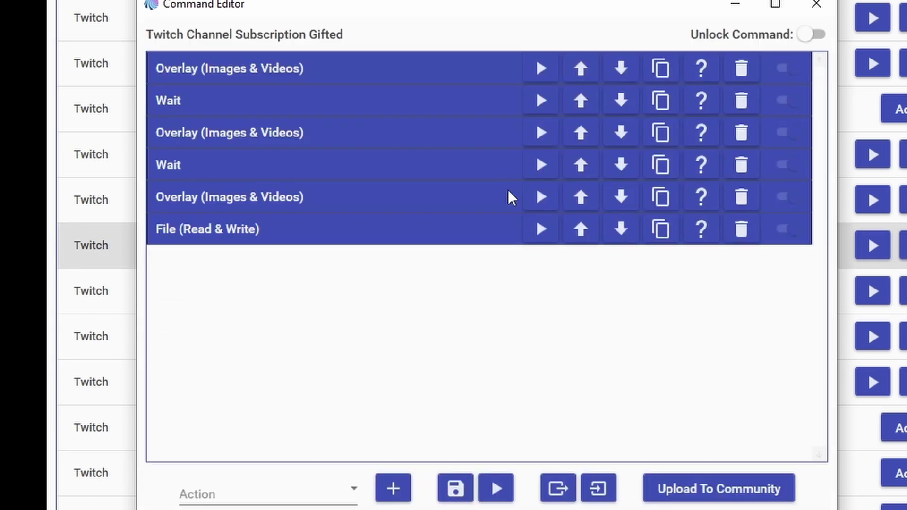
click(356, 137)
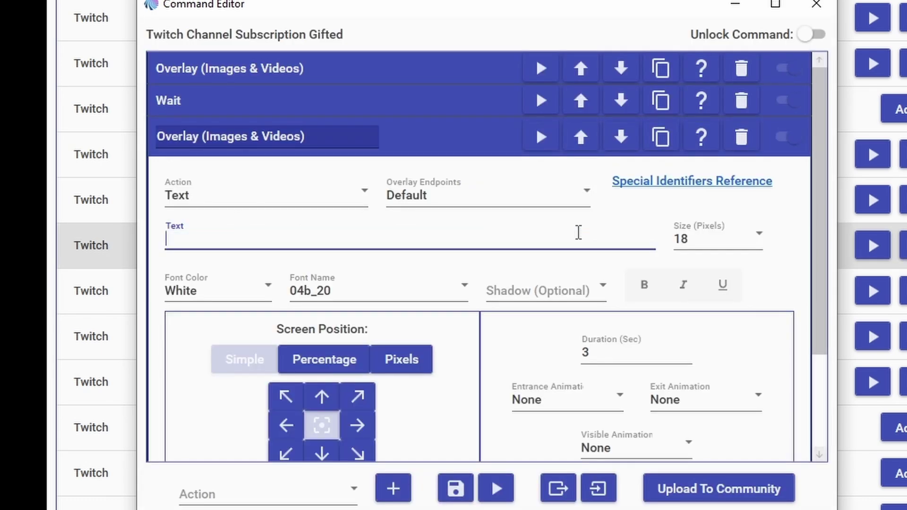
click(492, 138)
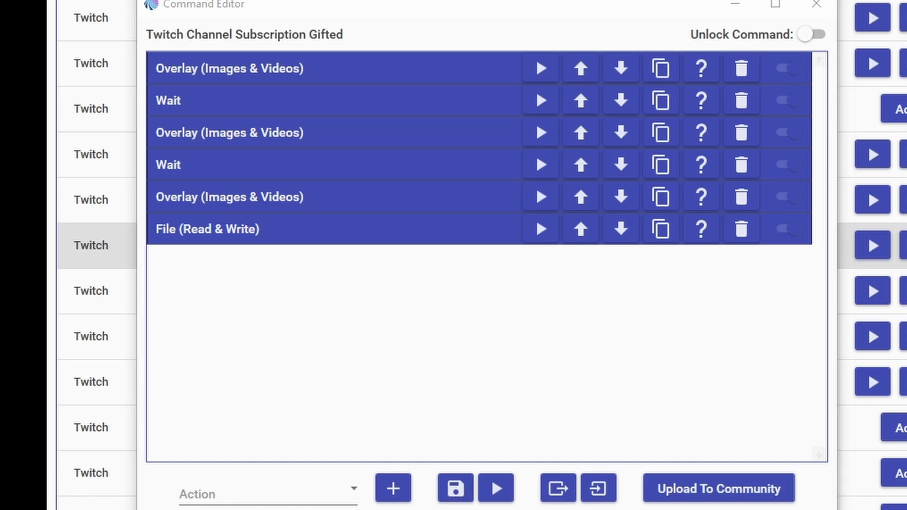
Set the gift overlay's text to "$userdisplayname has gifted $targetuserdisplayname a $usersubplan subscription for $usersubmonthsgifted month(s)" and test the overlay
click(404, 133)
click(340, 239)
key(ctrl+v)
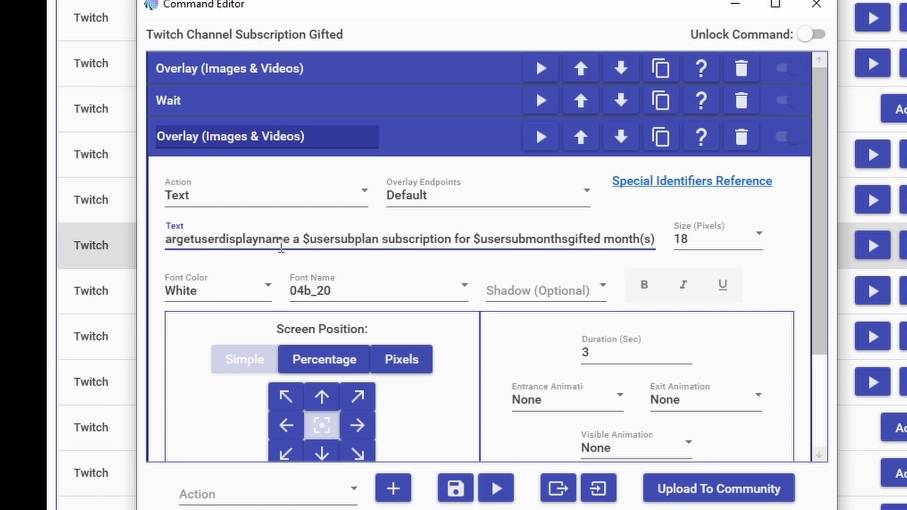
drag(192, 242, 99, 241)
click(205, 239)
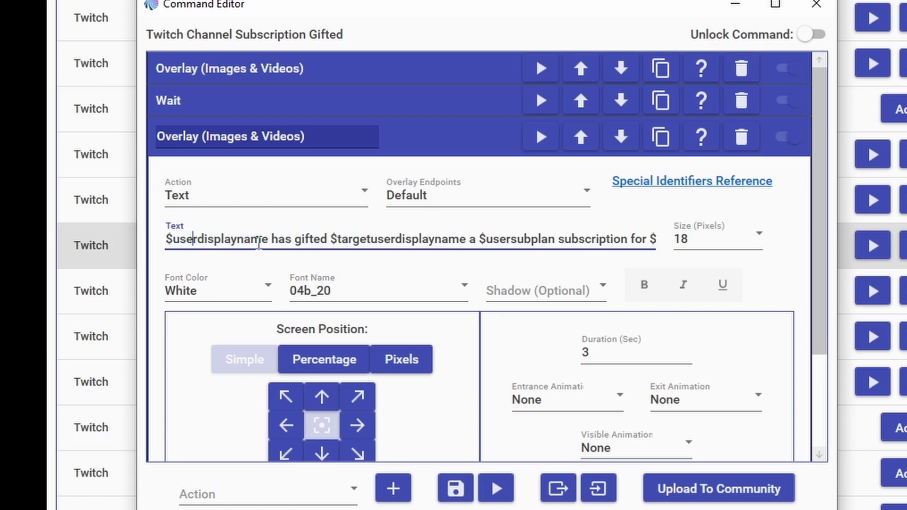
drag(585, 239, 662, 237)
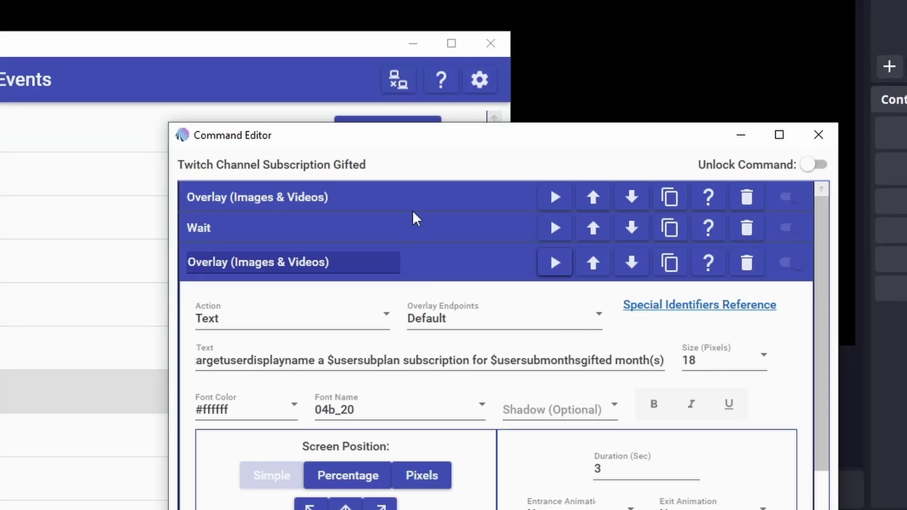
drag(447, 144, 338, 128)
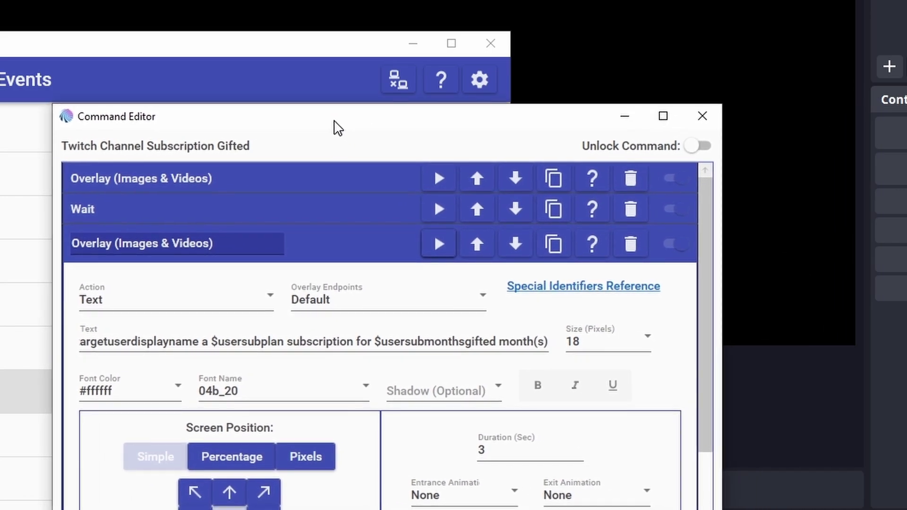
click(439, 244)
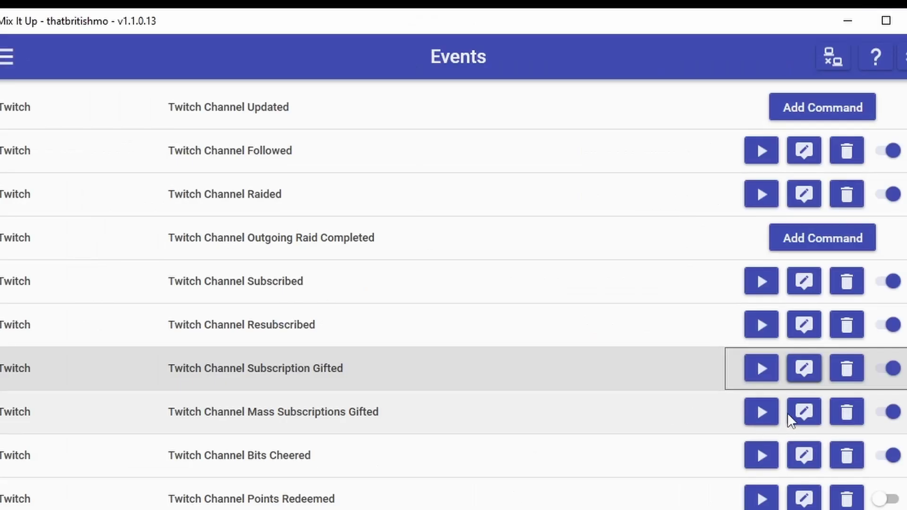
Open the Twitch Channel Mass Subscriptions Gifted command and append $subsgiftedamount and $subsgiftedlifetimeamount to the text overlay's message in place of the exclamation mark
click(803, 412)
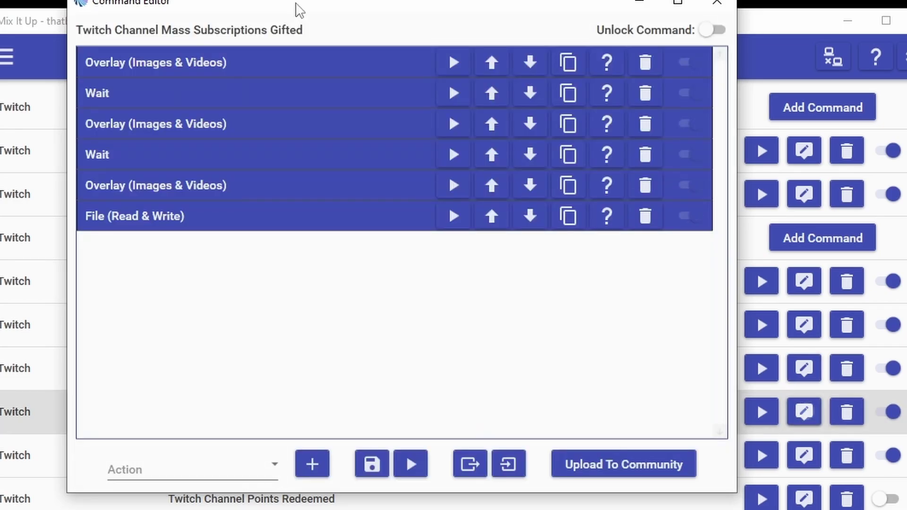
drag(299, 10, 404, 31)
click(347, 147)
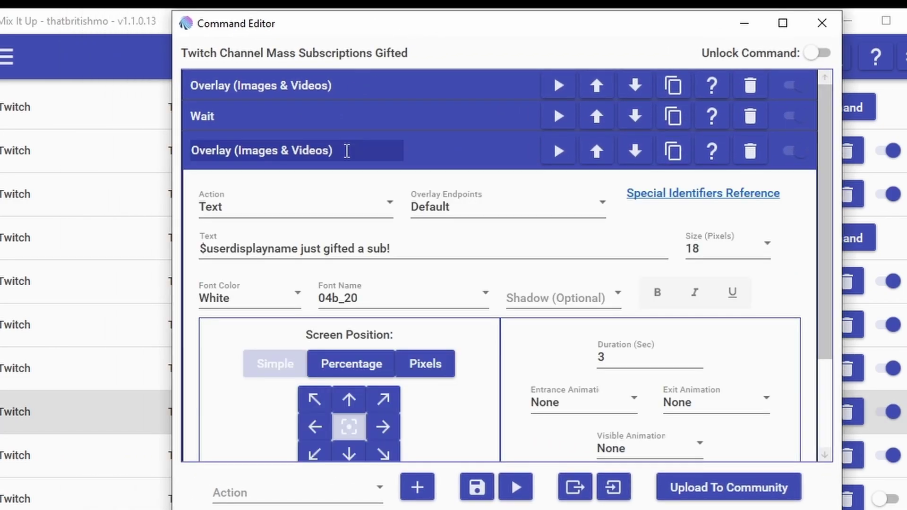
click(438, 248)
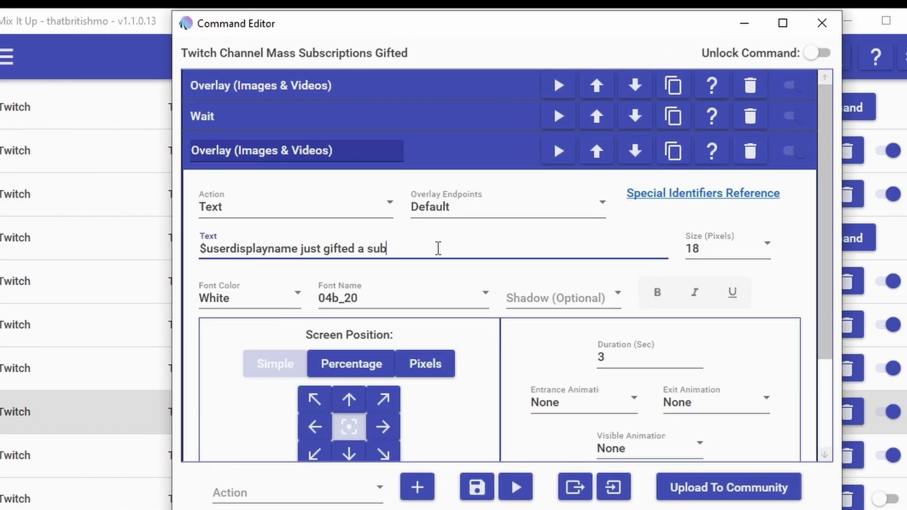
text($subsgiftedamount)
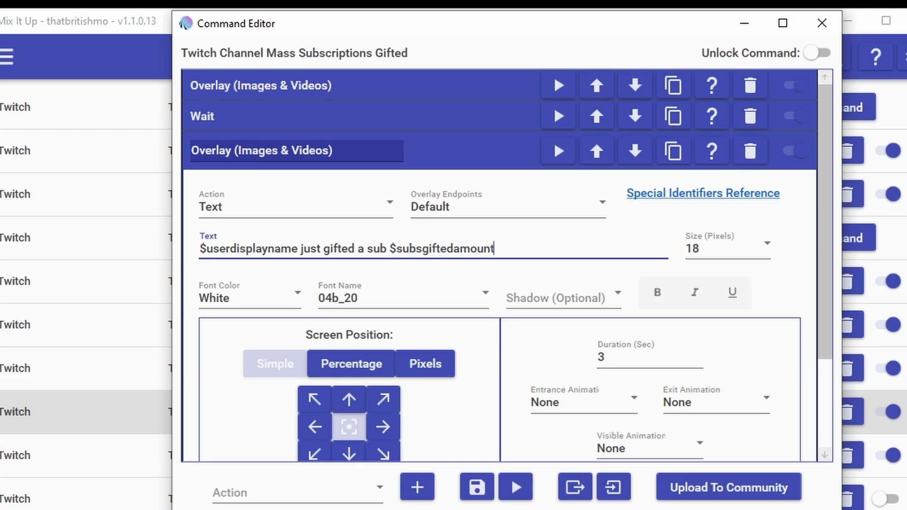
text( $subsgifte)
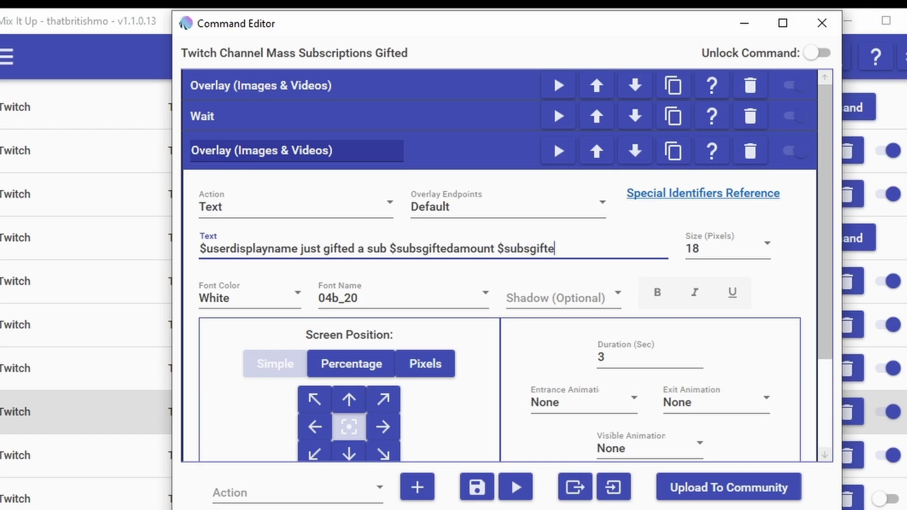
text(dlifetimeamount)
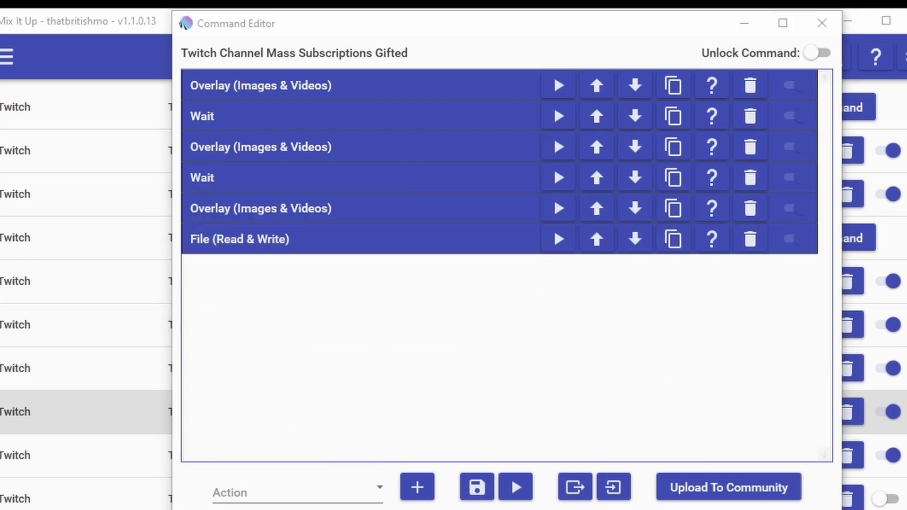
Set the mass gift overlay's text to "$userdisplayname just gifted $subsgiftedamount. They have gifted a total of $subsgiftedlifetimeamount to this channel!" and review the full line
click(399, 143)
click(345, 241)
key(ctrl+v)
key(Home)
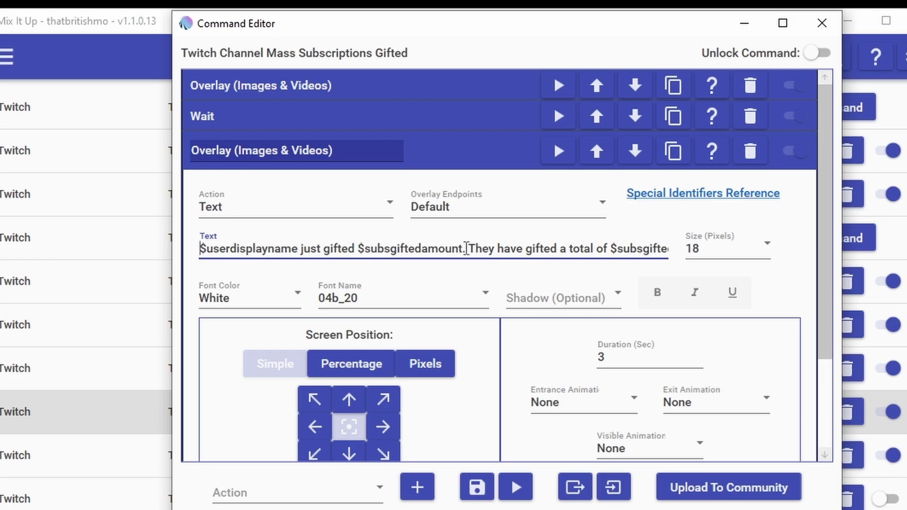
drag(616, 249, 690, 254)
click(596, 249)
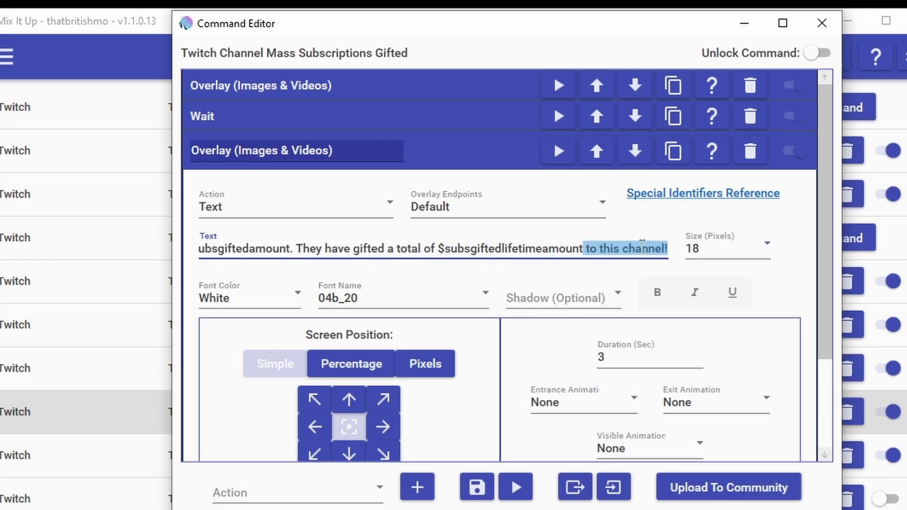
click(642, 245)
drag(333, 249, 109, 253)
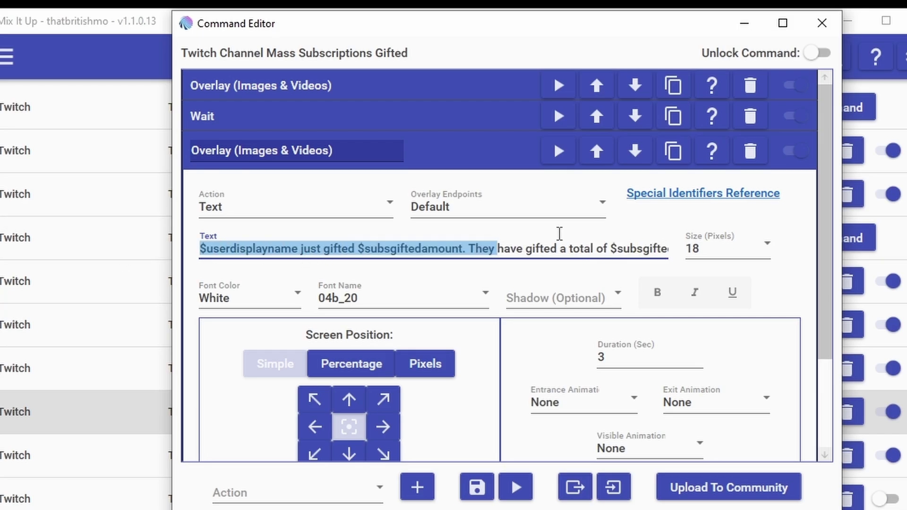
click(586, 246)
click(557, 149)
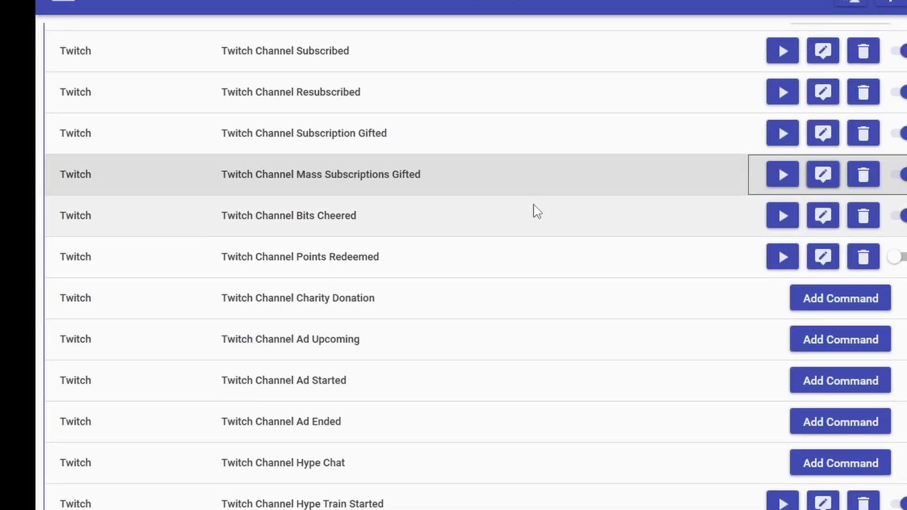
Open the Twitch Channel Bits Cheered command and examine the $userdisplayname and $bitsamount identifiers in its overlay text
click(535, 208)
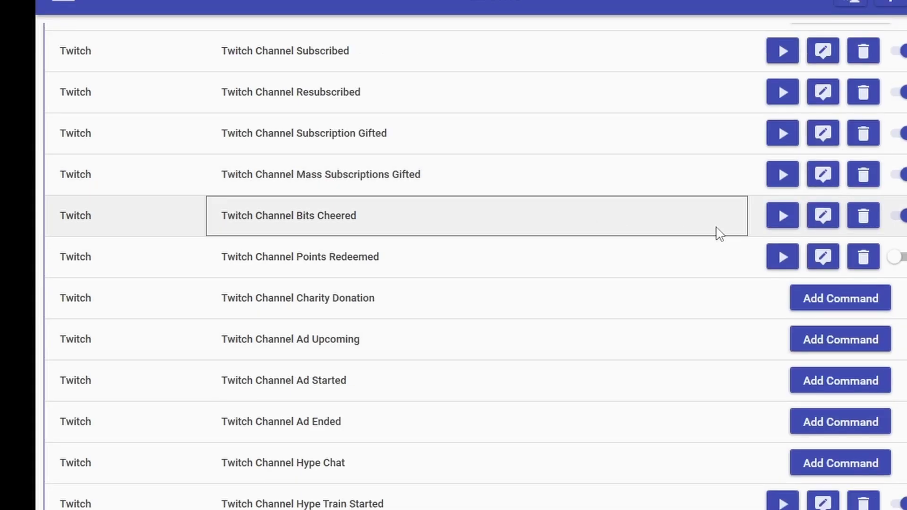
click(823, 215)
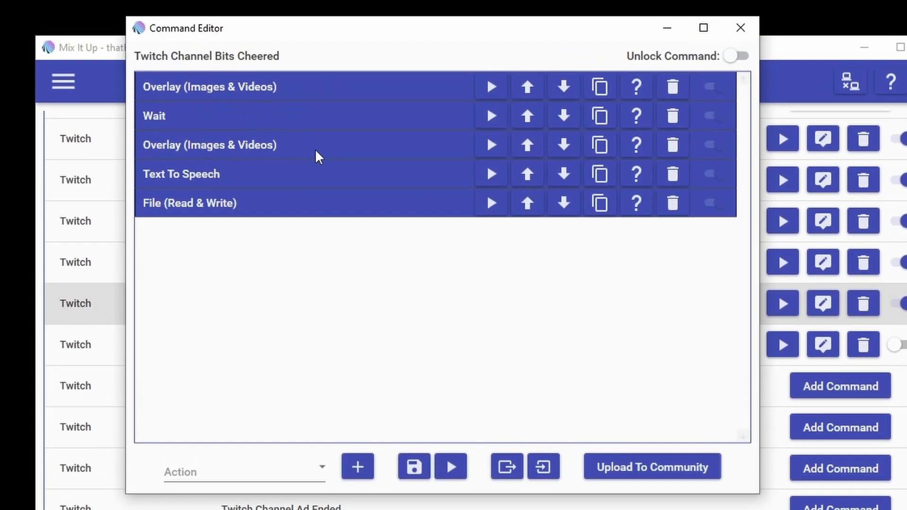
click(316, 145)
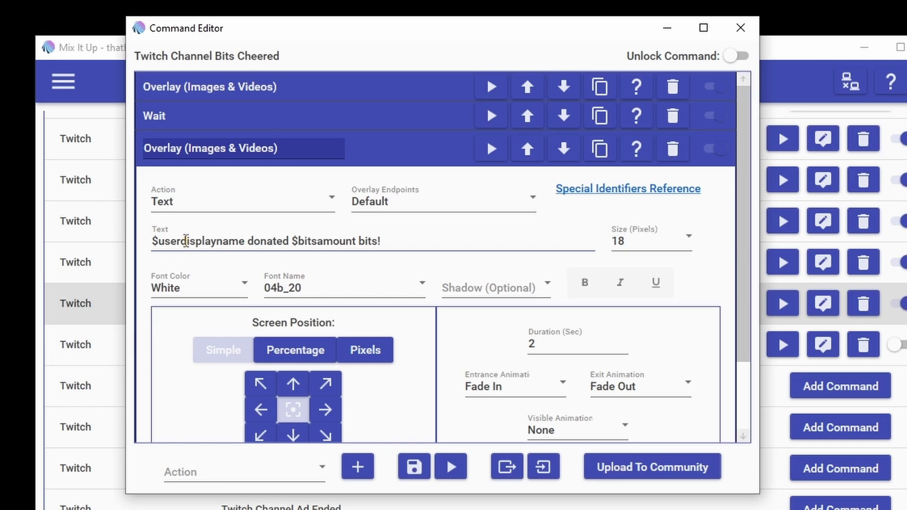
click(238, 244)
double_click(328, 241)
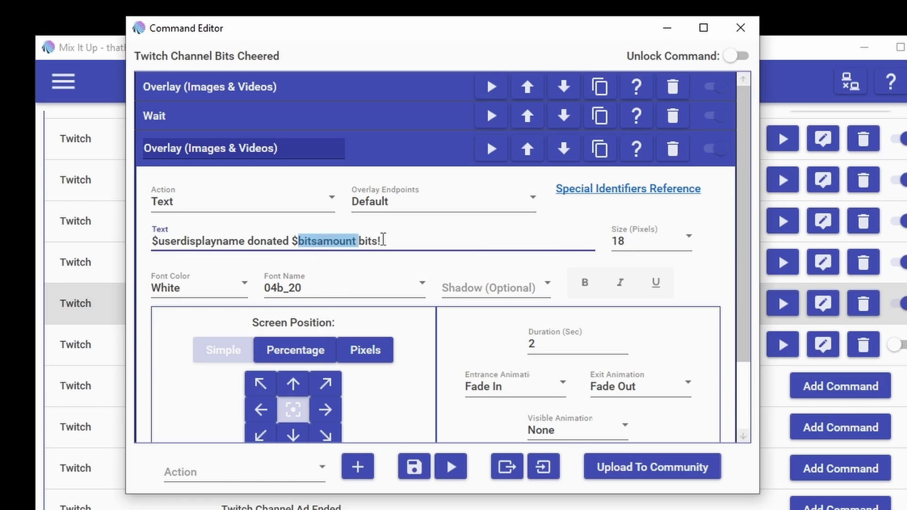
click(432, 241)
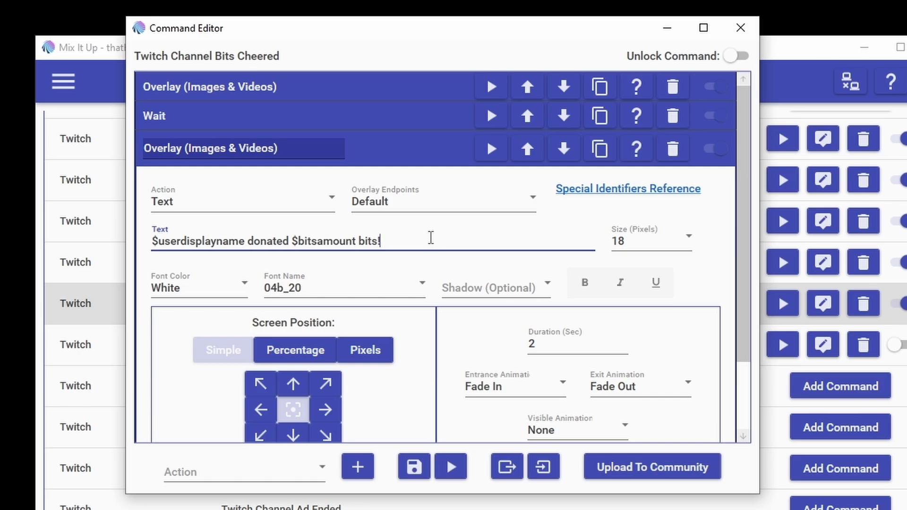
click(415, 155)
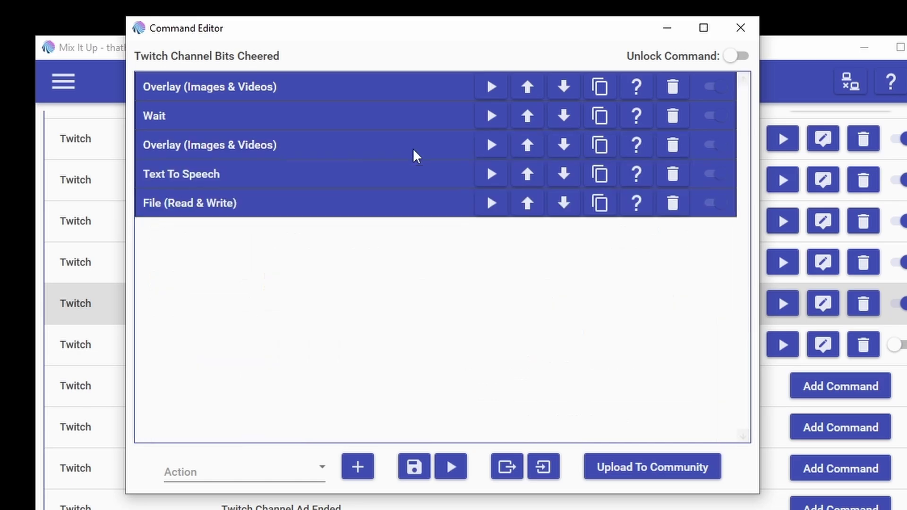
Check the voice and speech message of the Bits Cheered command's Text To Speech action, then close the command
click(334, 174)
click(239, 276)
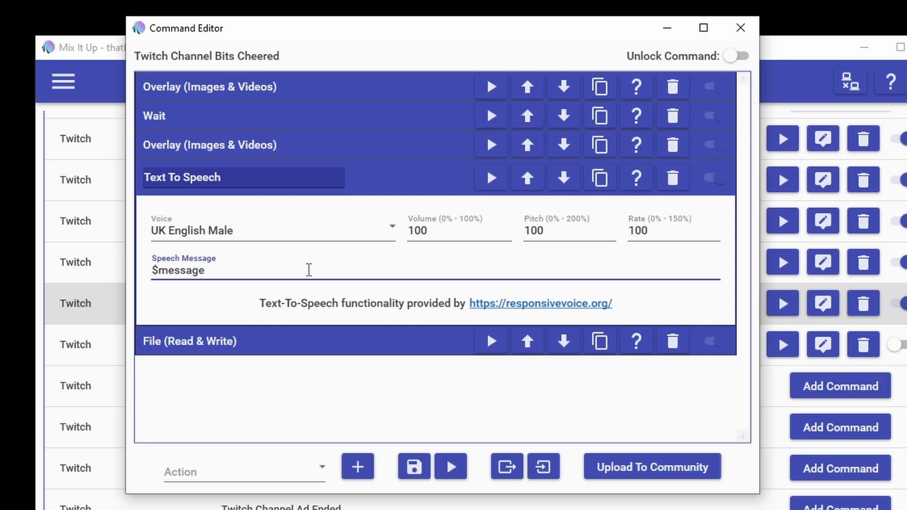
click(402, 173)
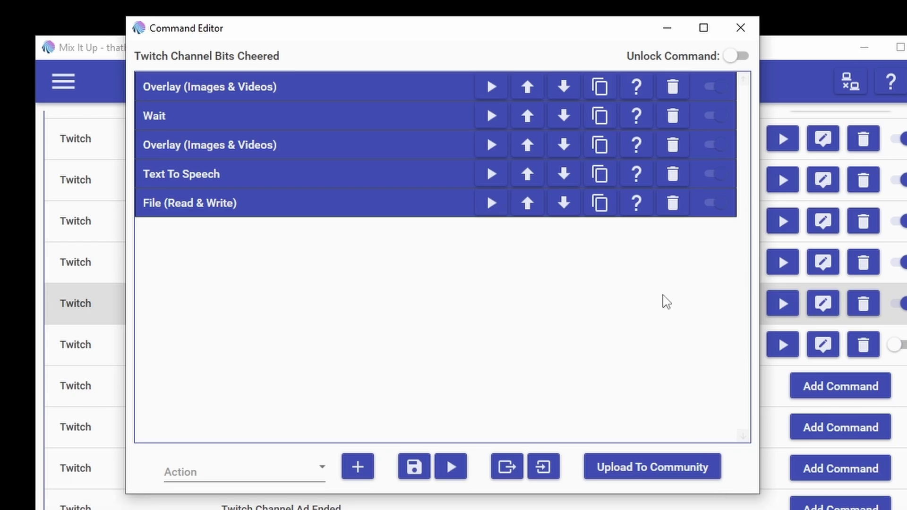
click(740, 29)
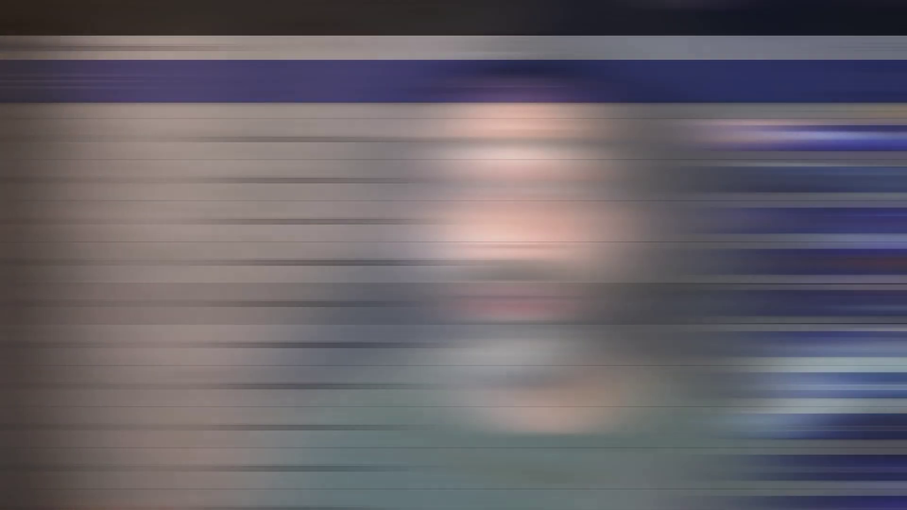